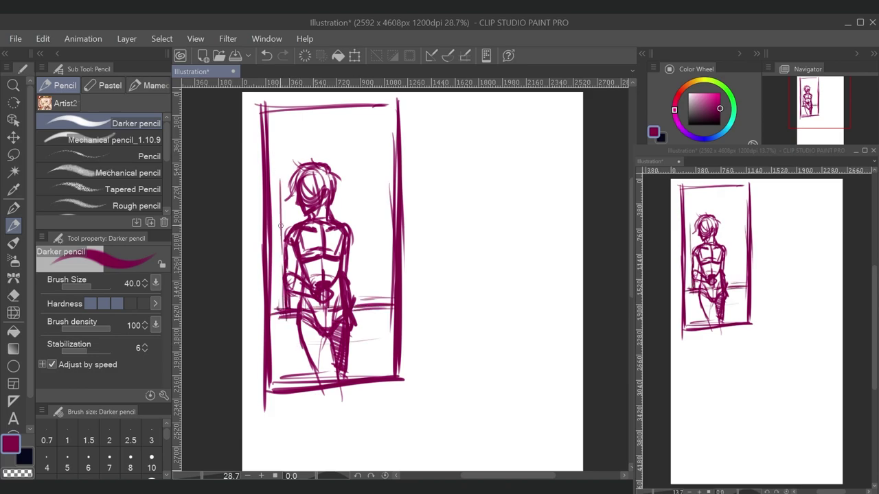
# Sketch the upright rectangular frame of a second panel beside the standing-figure panel.
pyautogui.moveTo(420, 107); pyautogui.dragTo(423, 373)
pyautogui.moveTo(417, 107); pyautogui.dragTo(560, 102)
pyautogui.moveTo(561, 107)
pyautogui.mouseDown()
pyautogui.moveTo(564, 358)
pyautogui.moveTo(426, 379)
pyautogui.mouseUp()
# Sketch an inner window frame and rough background scenery behind the standing figure in the first panel.
pyautogui.moveTo(283, 165); pyautogui.dragTo(384, 137)
pyautogui.moveTo(288, 172); pyautogui.dragTo(391, 220)
pyautogui.moveTo(385, 169); pyautogui.dragTo(343, 226)
# Rough in a tilted head circle with crossing guidelines, eyes and eyebrows in the second panel.
pyautogui.moveTo(494, 189); pyautogui.dragTo(457, 261)
pyautogui.moveTo(523, 189); pyautogui.dragTo(467, 336)
pyautogui.moveTo(450, 219); pyautogui.dragTo(493, 238)
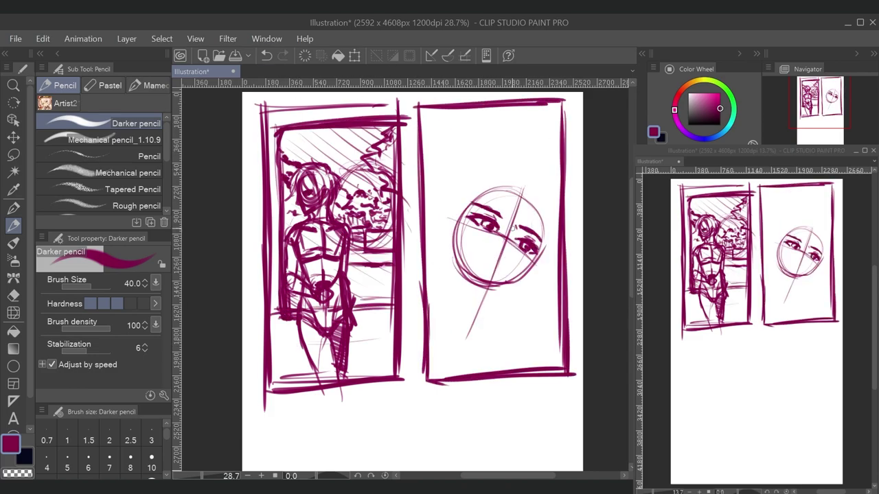
pyautogui.moveTo(509, 225); pyautogui.dragTo(508, 237)
pyautogui.moveTo(505, 249); pyautogui.dragTo(496, 266)
# Sketch the face outline, neck, collar and shoulders around the tilted head.
pyautogui.moveTo(537, 214); pyautogui.dragTo(522, 288)
pyautogui.moveTo(453, 237); pyautogui.dragTo(480, 296)
pyautogui.moveTo(533, 274); pyautogui.dragTo(464, 330)
pyautogui.moveTo(450, 251); pyautogui.dragTo(434, 328)
pyautogui.moveTo(461, 218); pyautogui.dragTo(494, 189)
pyautogui.moveTo(453, 347); pyautogui.dragTo(530, 361)
pyautogui.moveTo(439, 240); pyautogui.dragTo(427, 300)
# Sketch a raised hand covering the mouth, with its forearm running down to the panel's lower edge.
pyautogui.moveTo(507, 254); pyautogui.dragTo(521, 278)
pyautogui.moveTo(533, 237); pyautogui.dragTo(501, 287)
pyautogui.moveTo(473, 272); pyautogui.dragTo(546, 295)
pyautogui.moveTo(493, 288); pyautogui.dragTo(542, 311)
pyautogui.moveTo(485, 287); pyautogui.dragTo(563, 339)
pyautogui.moveTo(498, 347); pyautogui.dragTo(556, 366)
# Sketch the portrait's loose hair, with the fringe, side locks and stray strands crossing the panel frame.
pyautogui.moveTo(480, 171); pyautogui.dragTo(447, 271)
pyautogui.moveTo(499, 171)
pyautogui.mouseDown()
pyautogui.moveTo(459, 227)
pyautogui.moveTo(467, 213)
pyautogui.mouseUp()
pyautogui.moveTo(543, 196); pyautogui.dragTo(549, 288)
pyautogui.moveTo(515, 164); pyautogui.dragTo(464, 220)
pyautogui.moveTo(467, 247); pyautogui.dragTo(434, 319)
pyautogui.moveTo(522, 151); pyautogui.dragTo(429, 261)
pyautogui.moveTo(528, 124); pyautogui.dragTo(481, 179)
pyautogui.moveTo(562, 199); pyautogui.dragTo(583, 206)
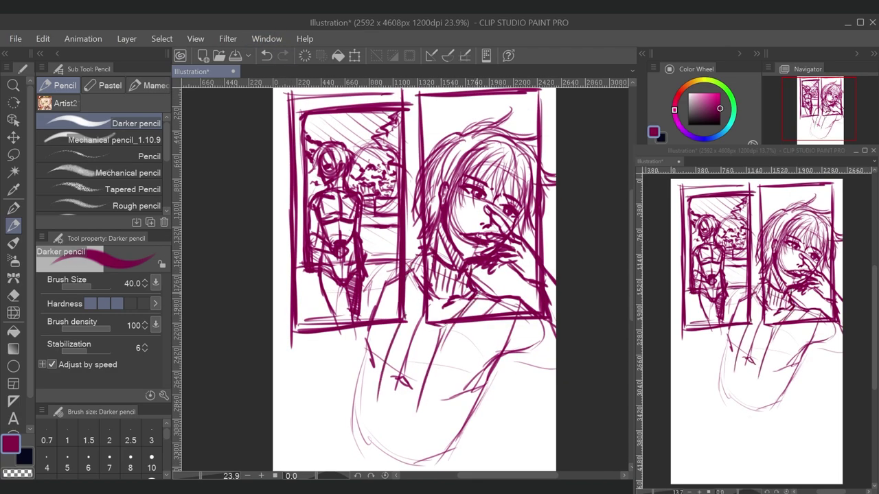
# Transform the rough sketch, enlarging it so the hand-over-mouth portrait fills the canvas.
pyautogui.hotkey('ctrl', 't')
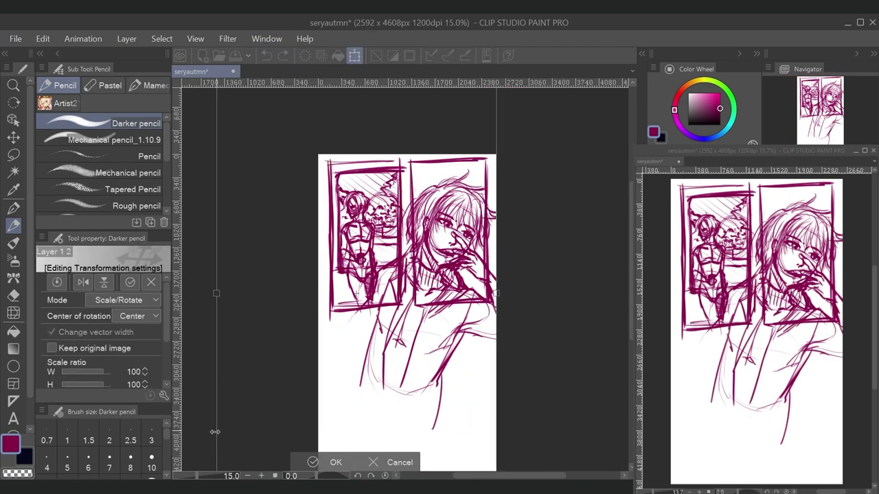
pyautogui.press('Return')
# Ink the index and middle fingers over the faded sketch with the カスタムGペン pen, erasing overlapping lines.
pyautogui.moveTo(364, 186)
pyautogui.mouseDown()
pyautogui.moveTo(414, 223)
pyautogui.moveTo(457, 275)
pyautogui.moveTo(365, 202)
pyautogui.moveTo(426, 278)
pyautogui.mouseUp()
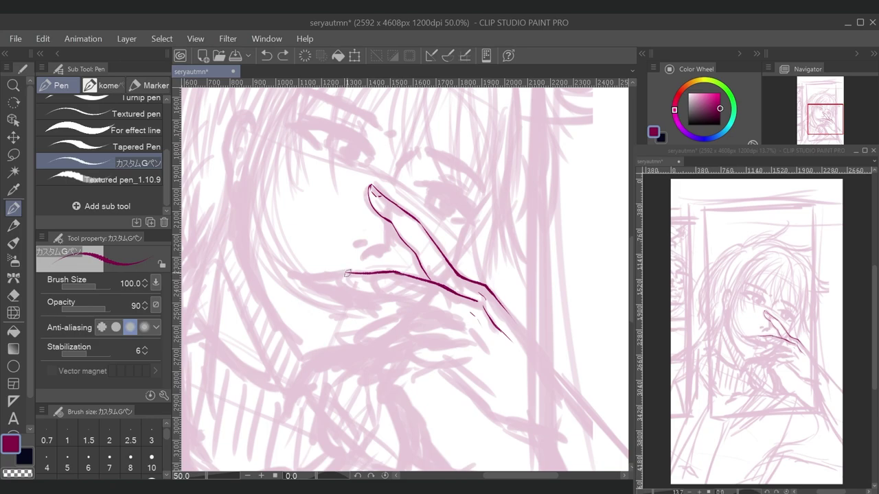
pyautogui.press('e')
pyautogui.moveTo(388, 273); pyautogui.dragTo(440, 283)
pyautogui.press('p')
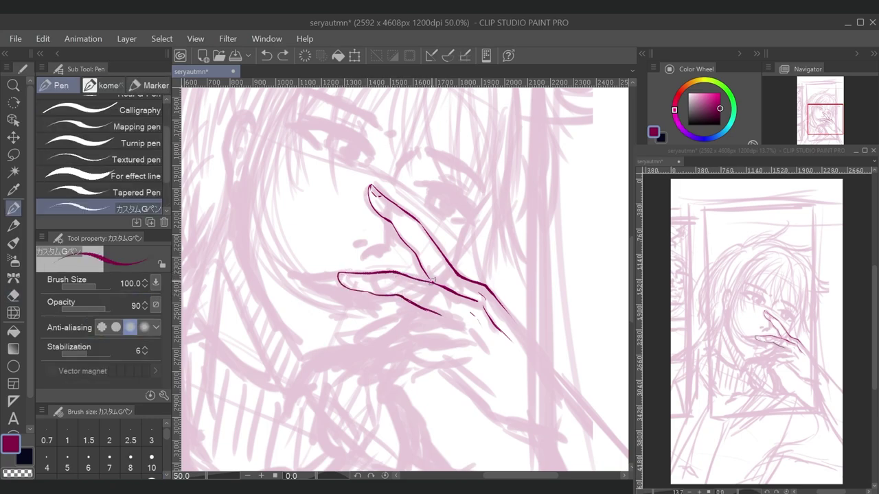
pyautogui.scroll(-1, 422, 274)
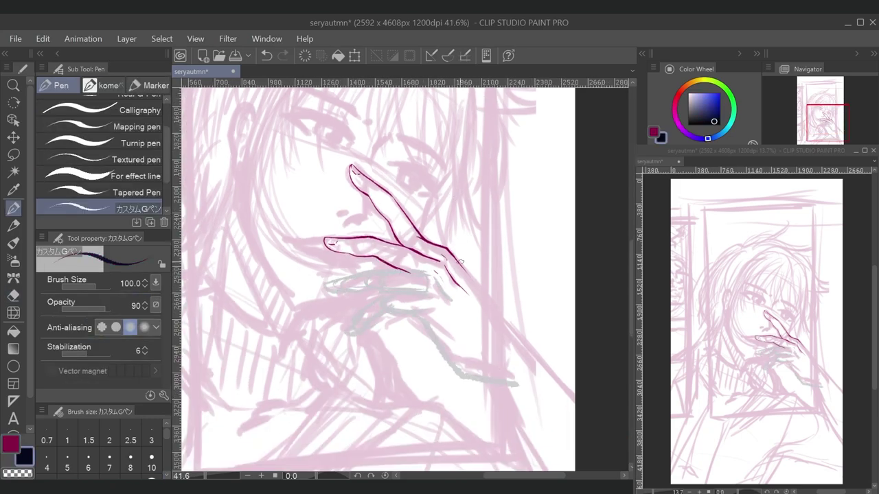
# Ink the ring and little fingers, the knuckle lines and the lower edge of the hand.
pyautogui.scroll(2, 385, 275)
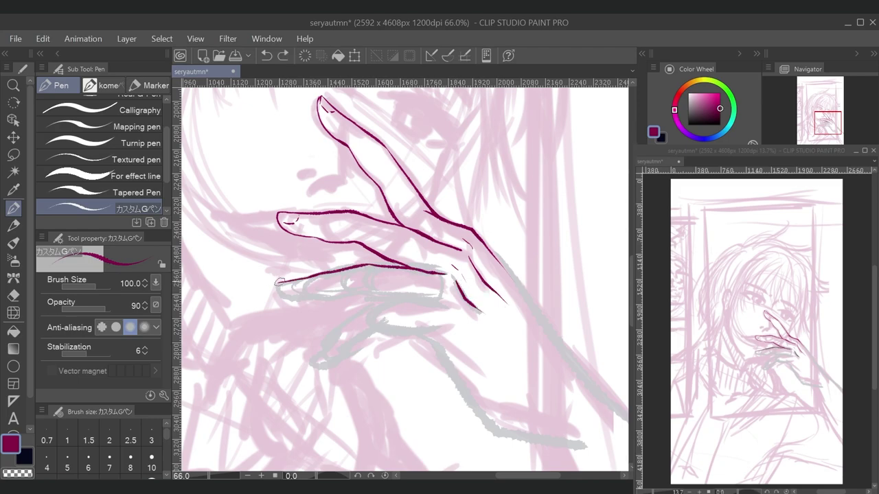
pyautogui.moveTo(349, 293); pyautogui.dragTo(398, 298)
pyautogui.press('e')
pyautogui.press('p')
pyautogui.moveTo(370, 246); pyautogui.dragTo(347, 171)
pyautogui.moveTo(350, 226)
pyautogui.mouseDown()
pyautogui.moveTo(405, 228)
pyautogui.moveTo(306, 274)
pyautogui.moveTo(336, 263)
pyautogui.mouseUp()
pyautogui.moveTo(420, 284); pyautogui.dragTo(481, 367)
pyautogui.moveTo(478, 249); pyautogui.dragTo(364, 196)
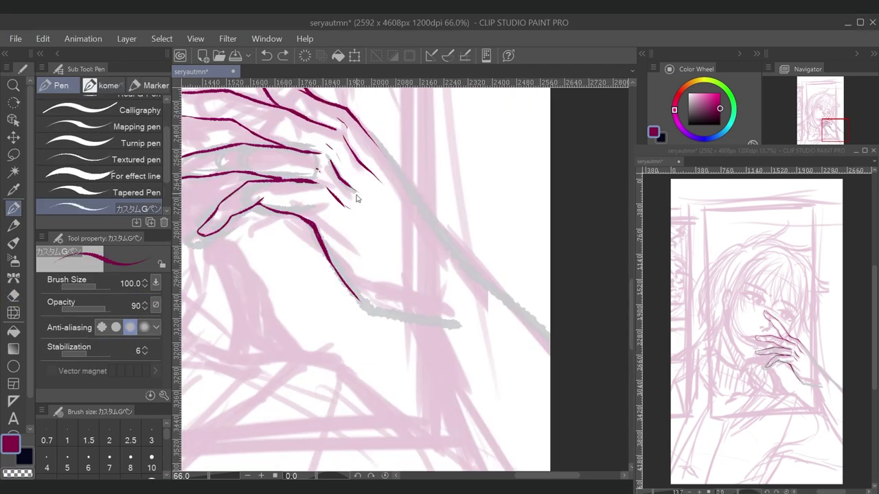
# Lasso the inked index finger and transform it to make it shorter.
pyautogui.moveTo(503, 295); pyautogui.dragTo(606, 295)
pyautogui.scroll(2, 412, 274)
pyautogui.moveTo(295, 116); pyautogui.dragTo(508, 289)
pyautogui.hotkey('ctrl', 't')
pyautogui.moveTo(480, 116); pyautogui.dragTo(435, 169)
pyautogui.press('Return')
# Clean up the reshaped hand lines and erase the inked lower edge of the hand beyond the little finger.
pyautogui.press('e')
pyautogui.scroll(-2, 455, 267)
pyautogui.press('p')
pyautogui.press('e')
pyautogui.scroll(-2, 491, 348)
pyautogui.moveTo(491, 348); pyautogui.dragTo(412, 323)
pyautogui.press('p')
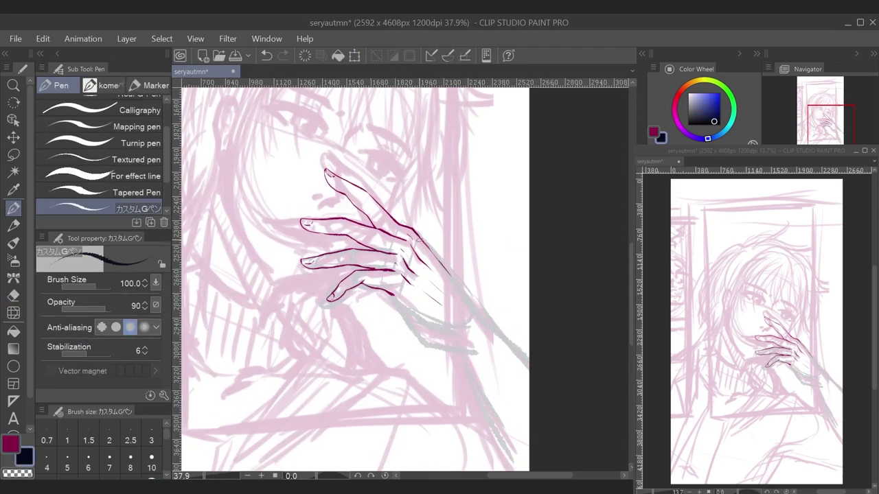
# Lasso the index finger again, refine its placement with a transform and tidy where its lines join the hand.
pyautogui.scroll(2, 244, 185)
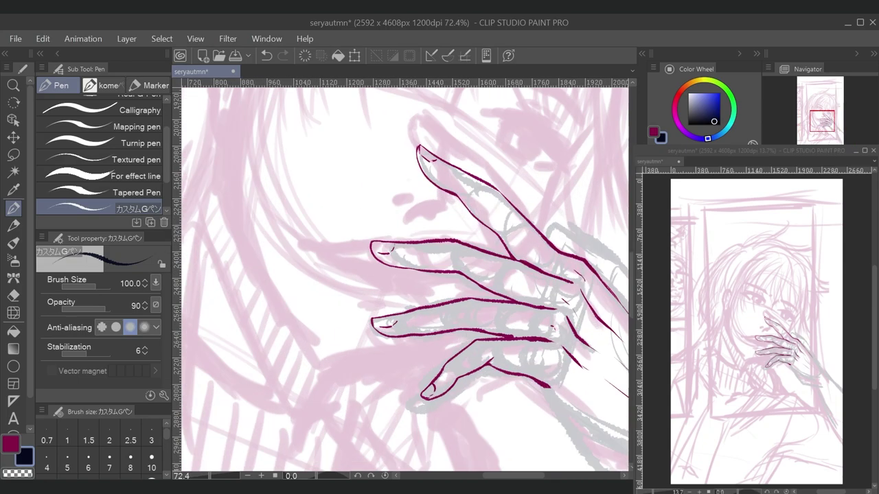
pyautogui.press('m')
pyautogui.moveTo(384, 110); pyautogui.dragTo(542, 288)
pyautogui.hotkey('ctrl', 't')
pyautogui.press('Return')
pyautogui.press('e')
pyautogui.press('p')
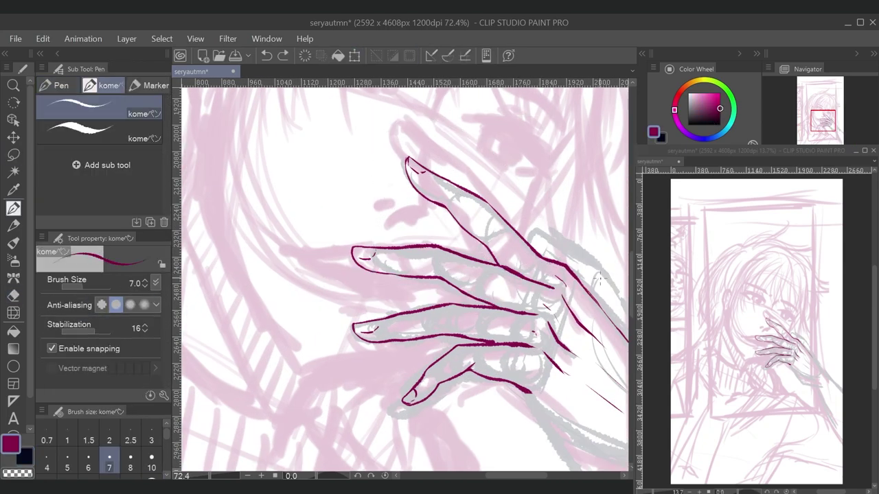
# Lasso the middle finger, adjust it with a scale/rotate transform and clean up the joining lines.
pyautogui.press('m')
pyautogui.moveTo(325, 210); pyautogui.dragTo(411, 232)
pyautogui.hotkey('ctrl', 't')
pyautogui.press('Return')
pyautogui.hotkey('ctrl', 't')
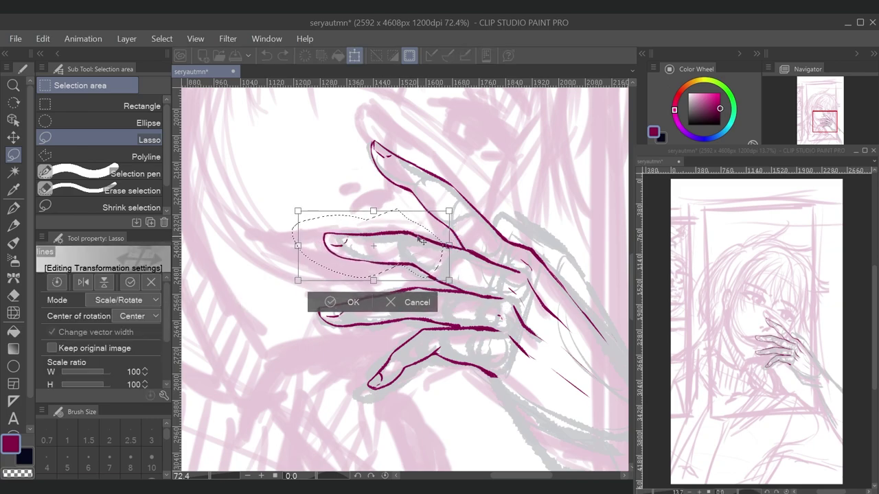
pyautogui.press('Return')
pyautogui.press('e')
pyautogui.press('p')
pyautogui.moveTo(478, 252); pyautogui.dragTo(450, 216)
# Lasso the ring finger and adjust its lines with a transform.
pyautogui.press('m')
pyautogui.moveTo(258, 242); pyautogui.dragTo(405, 321)
pyautogui.hotkey('ctrl', 't')
pyautogui.press('Return')
# Ink the thumb behind the index finger and the wrist and forearm outlines, erasing overlapping lines.
pyautogui.press('p')
pyautogui.moveTo(516, 141)
pyautogui.mouseDown()
pyautogui.moveTo(357, 180)
pyautogui.moveTo(315, 145)
pyautogui.mouseUp()
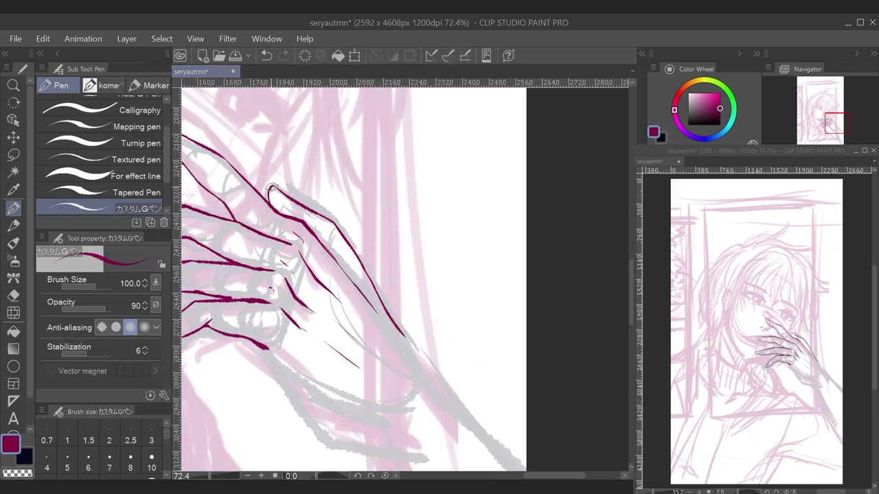
pyautogui.press('e')
pyautogui.moveTo(272, 187); pyautogui.dragTo(255, 89)
pyautogui.press('p')
pyautogui.moveTo(251, 249); pyautogui.dragTo(305, 211)
pyautogui.moveTo(304, 211); pyautogui.dragTo(374, 271)
# Ink the first curved fringe strands falling from the parting over the middle of the forehead.
pyautogui.moveTo(432, 199); pyautogui.dragTo(557, 343)
pyautogui.moveTo(480, 206); pyautogui.dragTo(446, 356)
pyautogui.scroll(-1, 447, 357)
pyautogui.moveTo(412, 172); pyautogui.dragTo(467, 385)
pyautogui.moveTo(420, 141); pyautogui.dragTo(353, 309)
pyautogui.moveTo(420, 141)
pyautogui.mouseDown()
pyautogui.moveTo(388, 360)
pyautogui.moveTo(368, 331)
pyautogui.moveTo(377, 318)
pyautogui.moveTo(416, 324)
pyautogui.mouseUp()
pyautogui.moveTo(435, 124)
pyautogui.mouseDown()
pyautogui.moveTo(384, 146)
pyautogui.moveTo(343, 192)
pyautogui.mouseUp()
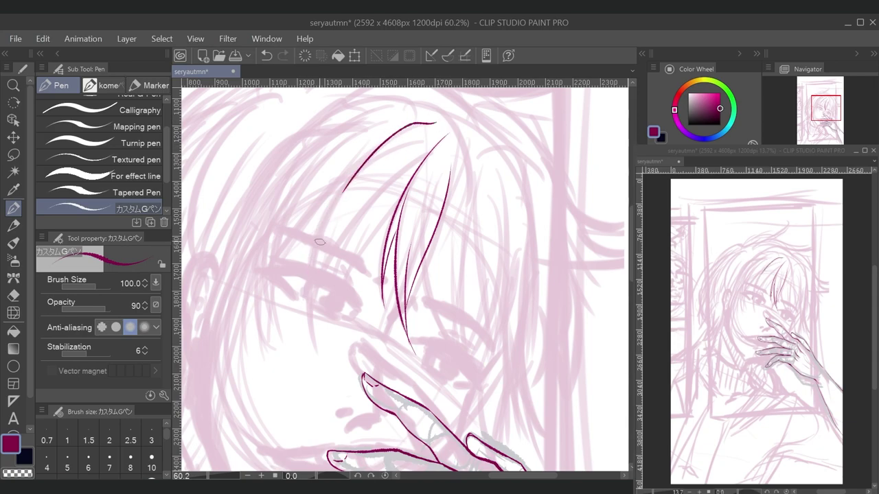
# Fill out the fringe with overlapping tapered strands across the brows and eyes.
pyautogui.moveTo(390, 214); pyautogui.dragTo(367, 316)
pyautogui.moveTo(371, 316); pyautogui.dragTo(421, 381)
pyautogui.moveTo(442, 140); pyautogui.dragTo(297, 376)
pyautogui.moveTo(398, 209); pyautogui.dragTo(364, 275)
pyautogui.moveTo(363, 275)
pyautogui.mouseDown()
pyautogui.moveTo(374, 220)
pyautogui.moveTo(432, 185)
pyautogui.mouseUp()
pyautogui.moveTo(307, 282); pyautogui.dragTo(285, 382)
pyautogui.moveTo(339, 225); pyautogui.dragTo(322, 425)
pyautogui.moveTo(331, 269); pyautogui.dragTo(322, 343)
pyautogui.moveTo(357, 185)
pyautogui.mouseDown()
pyautogui.moveTo(291, 251)
pyautogui.moveTo(284, 316)
pyautogui.mouseUp()
pyautogui.moveTo(457, 137)
pyautogui.mouseDown()
pyautogui.moveTo(365, 189)
pyautogui.moveTo(371, 171)
pyautogui.mouseUp()
# Ink the long locks framing the face, the strands toward the crown and the partly covered ear.
pyautogui.moveTo(398, 196); pyautogui.dragTo(322, 312)
pyautogui.moveTo(384, 223); pyautogui.dragTo(333, 335)
pyautogui.moveTo(480, 206)
pyautogui.mouseDown()
pyautogui.moveTo(551, 155)
pyautogui.moveTo(355, 198)
pyautogui.moveTo(367, 312)
pyautogui.moveTo(392, 391)
pyautogui.mouseUp()
pyautogui.moveTo(351, 264)
pyautogui.mouseDown()
pyautogui.moveTo(328, 392)
pyautogui.moveTo(340, 420)
pyautogui.mouseUp()
pyautogui.moveTo(368, 285); pyautogui.dragTo(357, 420)
pyautogui.moveTo(429, 311)
pyautogui.mouseDown()
pyautogui.moveTo(480, 261)
pyautogui.moveTo(491, 274)
pyautogui.mouseUp()
pyautogui.moveTo(446, 152); pyautogui.dragTo(439, 395)
pyautogui.moveTo(432, 127); pyautogui.dragTo(456, 405)
pyautogui.moveTo(289, 247); pyautogui.dragTo(466, 275)
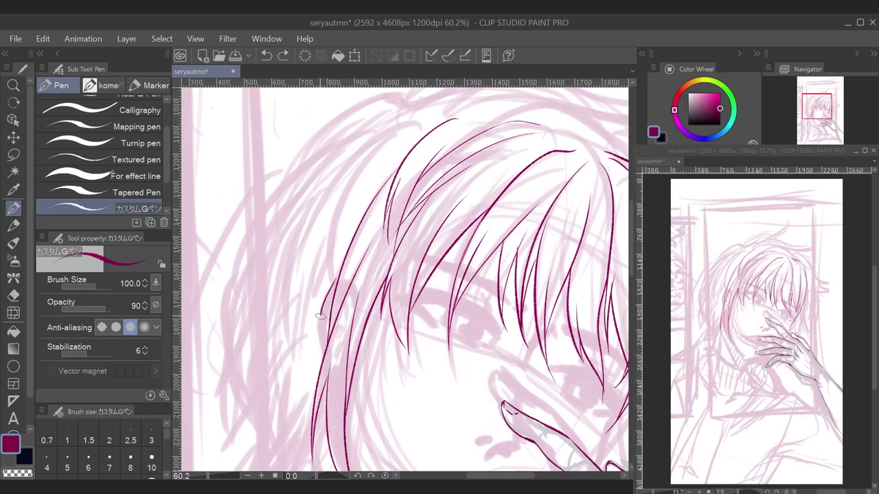
pyautogui.moveTo(330, 308); pyautogui.dragTo(563, 193)
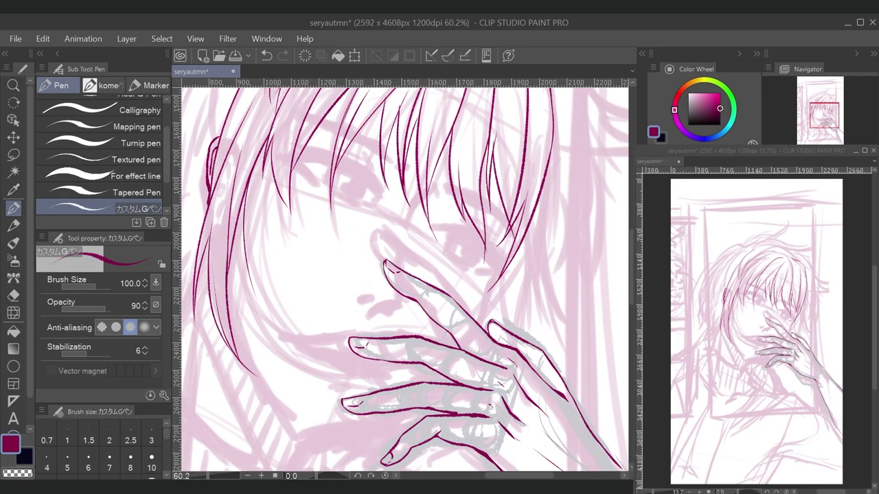
# Ink the outer hair contour and layered strands on the ear side, from the crown down.
pyautogui.moveTo(302, 172); pyautogui.dragTo(480, 323)
pyautogui.moveTo(415, 194); pyautogui.dragTo(358, 326)
pyautogui.moveTo(407, 222); pyautogui.dragTo(358, 339)
pyautogui.moveTo(475, 146); pyautogui.dragTo(319, 308)
pyautogui.moveTo(405, 178); pyautogui.dragTo(347, 240)
pyautogui.moveTo(357, 289); pyautogui.dragTo(370, 254)
pyautogui.moveTo(335, 228); pyautogui.dragTo(323, 388)
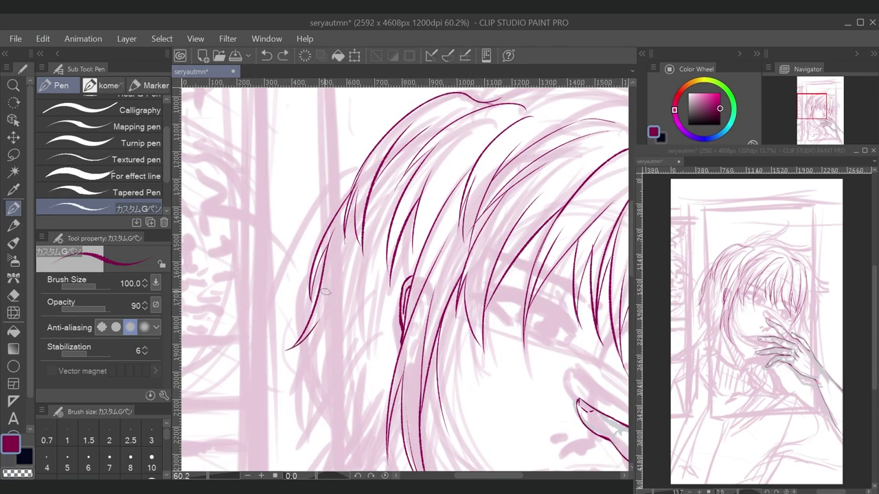
# Ink the tapered hair ends toward the nape and undo the last strand.
pyautogui.moveTo(324, 354); pyautogui.dragTo(248, 335)
pyautogui.moveTo(343, 251); pyautogui.dragTo(321, 357)
pyautogui.moveTo(363, 293); pyautogui.dragTo(302, 389)
pyautogui.hotkey('ctrl', 'z')
# Ink the eyebrow, thick upper lash line, lower lid and iris of the eye nearest the ear.
pyautogui.moveTo(329, 288); pyautogui.dragTo(369, 308)
pyautogui.moveTo(457, 255)
pyautogui.mouseDown()
pyautogui.moveTo(312, 141)
pyautogui.moveTo(416, 195)
pyautogui.mouseUp()
pyautogui.moveTo(287, 179); pyautogui.dragTo(395, 221)
pyautogui.moveTo(322, 206); pyautogui.dragTo(306, 184)
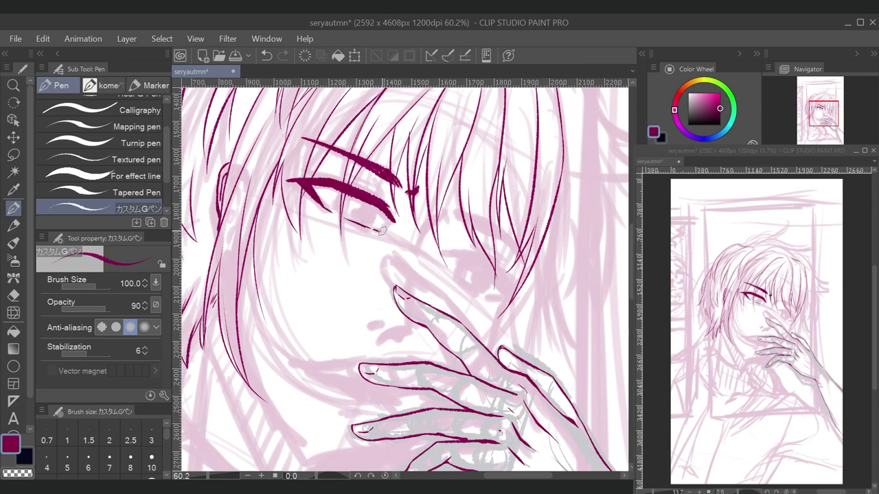
pyautogui.moveTo(357, 173); pyautogui.dragTo(388, 199)
# Ink the nose and nostril along with the eyebrow and lids of the eye above the hand.
pyautogui.moveTo(412, 274); pyautogui.dragTo(346, 245)
pyautogui.moveTo(299, 295); pyautogui.dragTo(314, 298)
pyautogui.moveTo(310, 311); pyautogui.dragTo(329, 302)
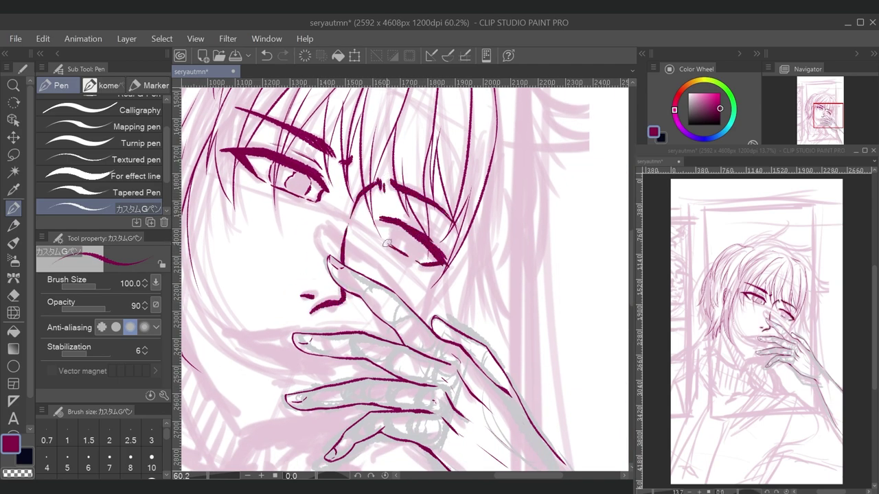
# Ink the irises and pupils of both eyes and start the mouth line beside the fingers.
pyautogui.moveTo(420, 254); pyautogui.dragTo(451, 286)
pyautogui.moveTo(340, 216); pyautogui.dragTo(350, 228)
pyautogui.press('-')
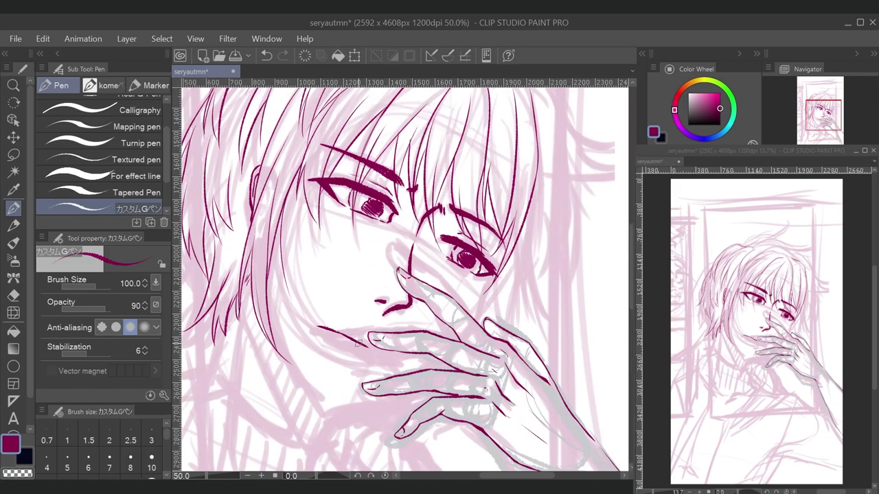
# Ink the crown strands and the windblown tufts that flick out from the top of the head.
pyautogui.scroll(5, 369, 369)
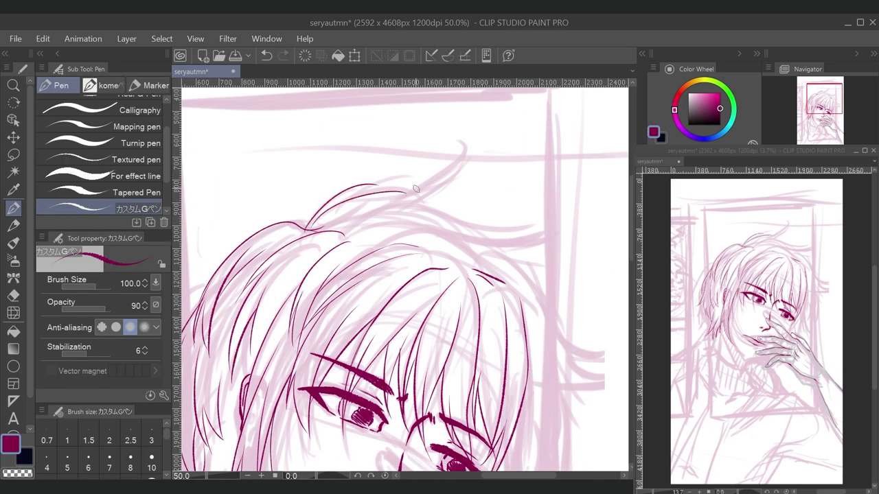
pyautogui.moveTo(416, 238); pyautogui.dragTo(533, 274)
pyautogui.moveTo(422, 232); pyautogui.dragTo(519, 229)
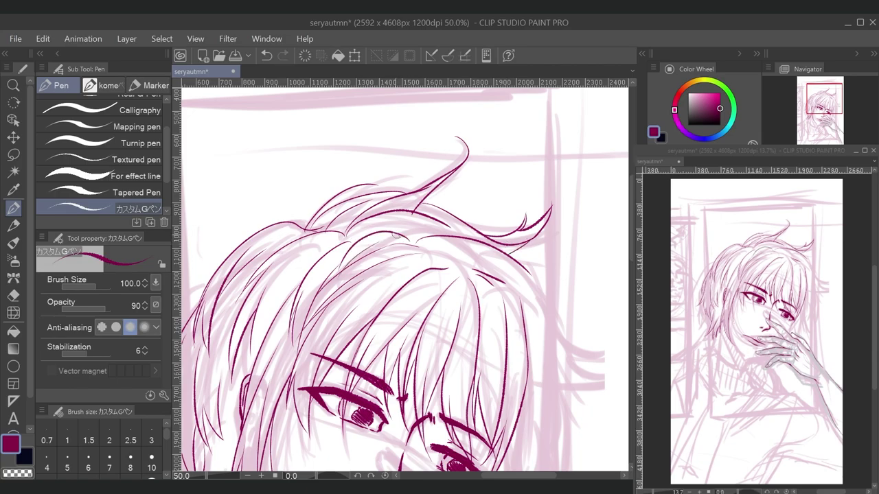
# Ink the long strands beside the far cheek and the jawline down to the chin.
pyautogui.scroll(-5, 337, 280)
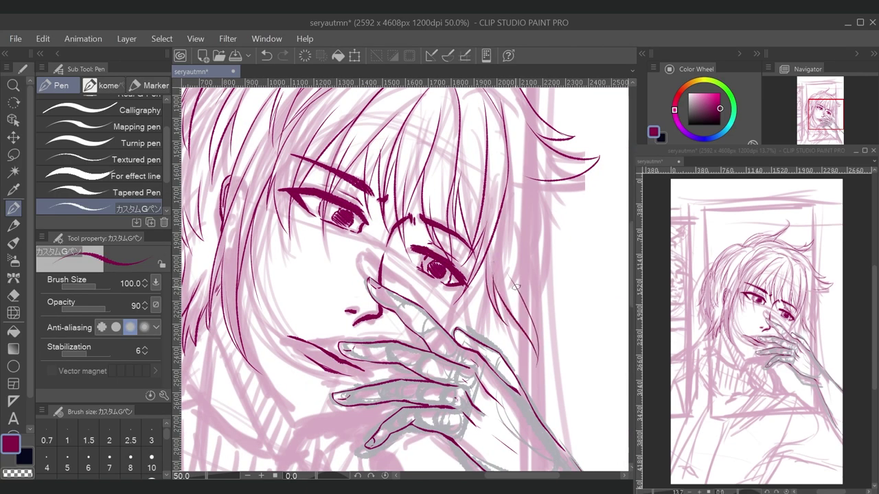
pyautogui.moveTo(509, 212); pyautogui.dragTo(540, 357)
pyautogui.moveTo(512, 157); pyautogui.dragTo(558, 309)
pyautogui.scroll(-2, 398, 275)
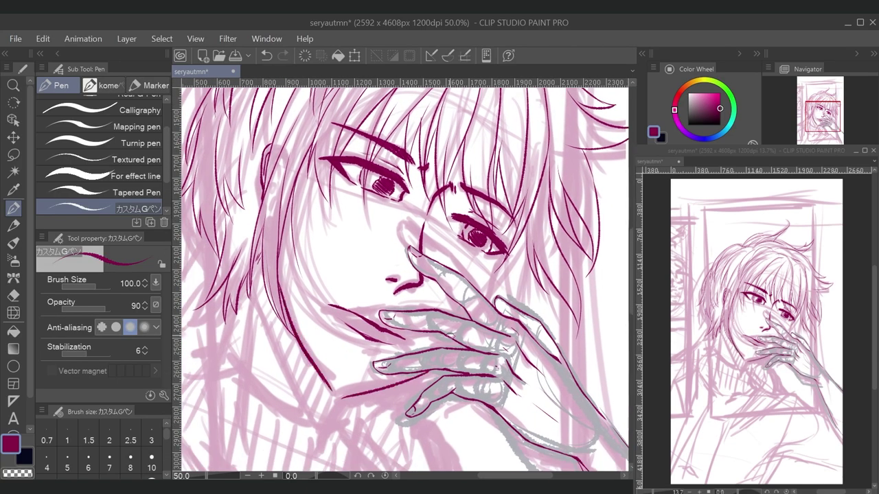
# Ink more side strands behind the raised hand and erase the lines that overlap it.
pyautogui.hotkey('ctrl', '-')
pyautogui.moveTo(542, 251); pyautogui.dragTo(530, 343)
pyautogui.moveTo(515, 268); pyautogui.dragTo(503, 381)
pyautogui.moveTo(509, 243); pyautogui.dragTo(492, 318)
pyautogui.moveTo(499, 269); pyautogui.dragTo(474, 321)
pyautogui.press('e')
pyautogui.moveTo(534, 272); pyautogui.dragTo(546, 305)
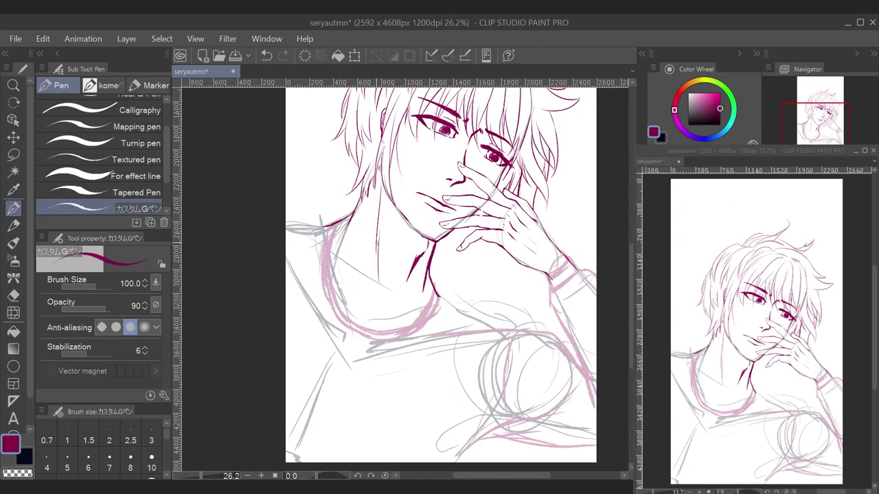
# Sketch the garment's rounded neckline, its open collar edges and the shoulder line over the grey body guide.
pyautogui.moveTo(320, 236); pyautogui.dragTo(322, 294)
pyautogui.moveTo(317, 275); pyautogui.dragTo(450, 295)
pyautogui.moveTo(302, 236); pyautogui.dragTo(320, 340)
pyautogui.moveTo(372, 379); pyautogui.dragTo(443, 318)
pyautogui.moveTo(443, 334); pyautogui.dragTo(543, 296)
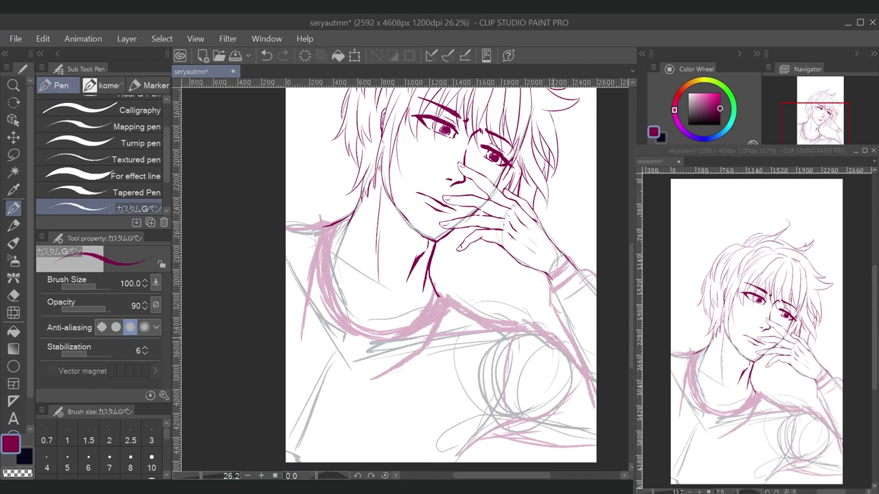
# Sketch the sleeve folds at the elbow, the jacket's front edges and the side of the collar below the chin.
pyautogui.moveTo(459, 462); pyautogui.dragTo(514, 417)
pyautogui.moveTo(307, 346); pyautogui.dragTo(287, 424)
pyautogui.moveTo(377, 380); pyautogui.dragTo(351, 462)
pyautogui.moveTo(430, 247); pyautogui.dragTo(440, 297)
# Sketch the scarf's upper edge around the neck and its draped folds across the chest.
pyautogui.moveTo(376, 312); pyautogui.dragTo(328, 363)
pyautogui.moveTo(353, 213); pyautogui.dragTo(435, 276)
pyautogui.moveTo(343, 298); pyautogui.dragTo(432, 289)
pyautogui.moveTo(375, 306); pyautogui.dragTo(347, 329)
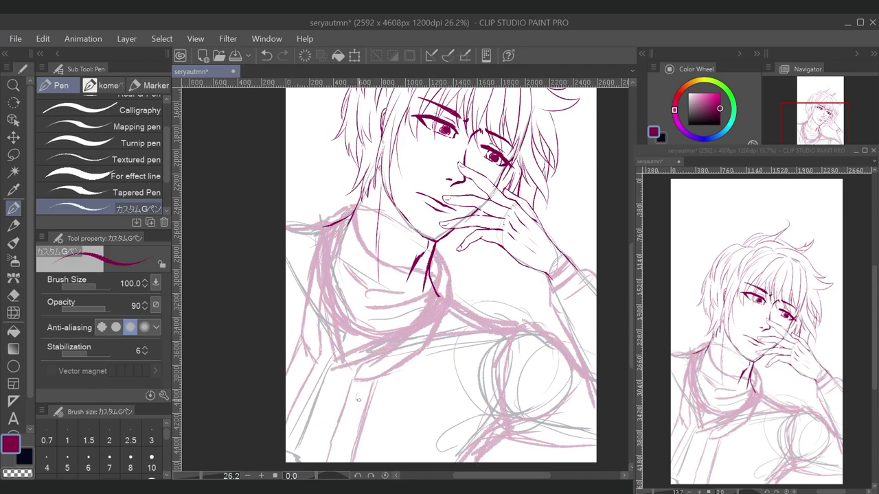
# Ink the back of the raised hand and the wrist down to the curved edge of the cuff.
pyautogui.scroll(5, 494, 233)
pyautogui.press('e')
pyautogui.press('p')
pyautogui.moveTo(364, 165); pyautogui.dragTo(432, 207)
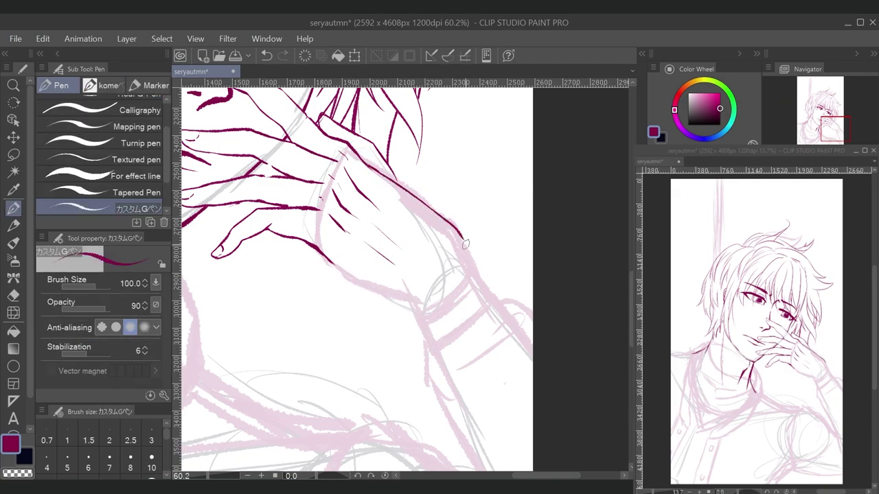
pyautogui.press('e')
pyautogui.press('p')
pyautogui.moveTo(485, 273); pyautogui.dragTo(426, 307)
pyautogui.moveTo(425, 302); pyautogui.dragTo(383, 258)
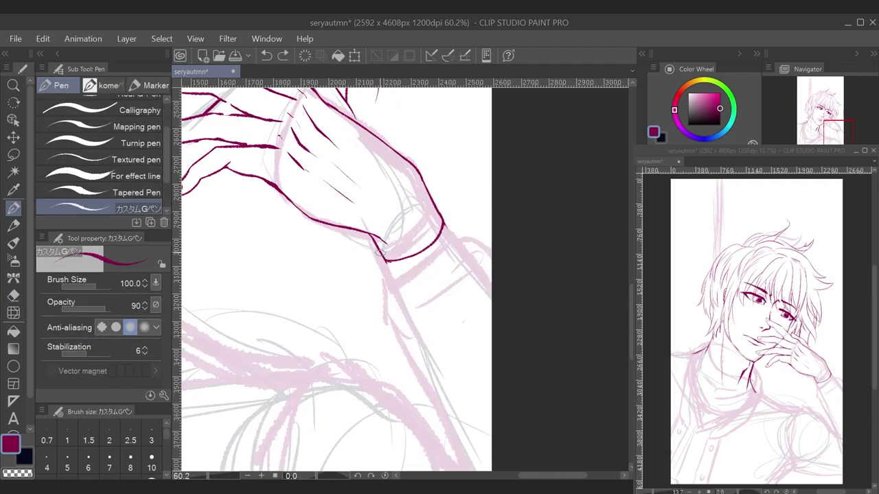
# Ink the sleeve cuff and the forearm's outline below the wrist, cleaning up stray lines.
pyautogui.moveTo(388, 332); pyautogui.dragTo(439, 433)
pyautogui.scroll(-2, 439, 309)
pyautogui.moveTo(545, 279)
pyautogui.mouseDown()
pyautogui.moveTo(470, 285)
pyautogui.moveTo(511, 305)
pyautogui.mouseUp()
pyautogui.press('e')
pyautogui.press('p')
# Ink the curved neckline under the chin and the long pointed lapel beneath the side hair.
pyautogui.moveTo(371, 159); pyautogui.dragTo(473, 269)
pyautogui.moveTo(376, 244); pyautogui.dragTo(508, 267)
pyautogui.moveTo(302, 429)
pyautogui.mouseDown()
pyautogui.moveTo(342, 184)
pyautogui.moveTo(320, 201)
pyautogui.mouseUp()
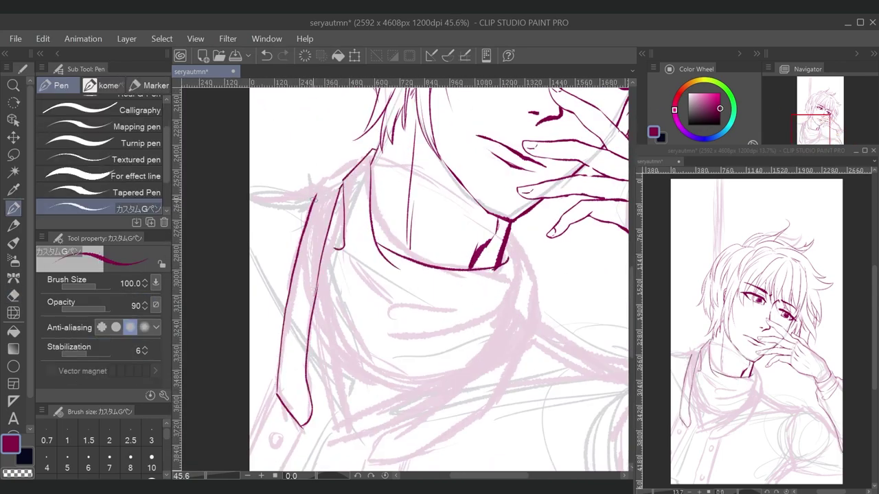
# Ink the opposite lapel from below the chin to its tip on the chest, erasing overlapping lines.
pyautogui.scroll(-1, 351, 425)
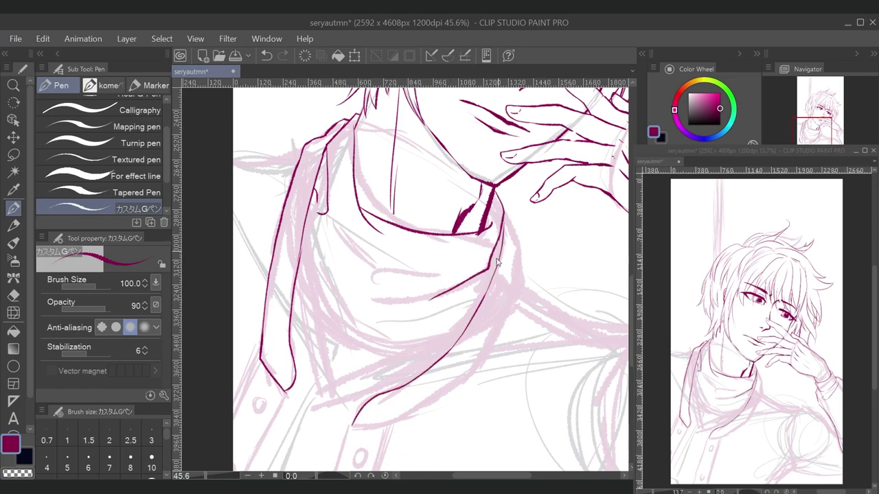
pyautogui.moveTo(523, 236); pyautogui.dragTo(352, 431)
pyautogui.press('e')
pyautogui.press('p')
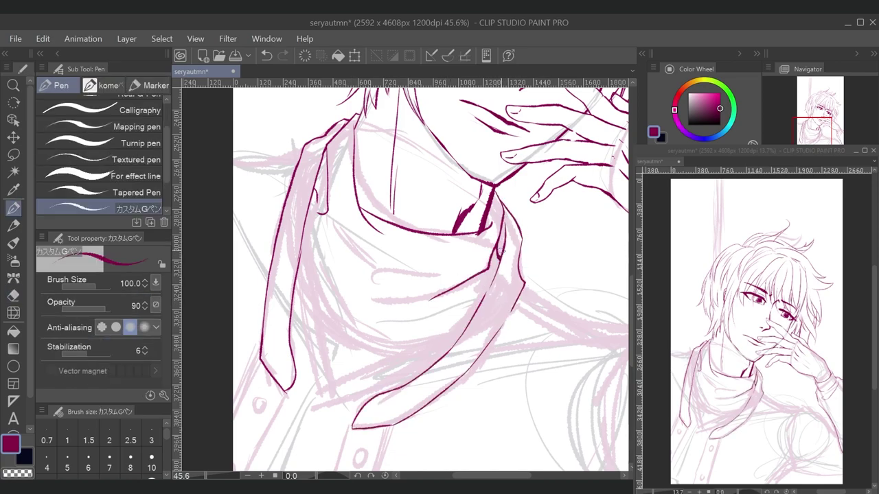
# Ink the jacket's front plackets with their round buttons and the shoulder line reaching the canvas edge.
pyautogui.moveTo(237, 477); pyautogui.dragTo(350, 330)
pyautogui.moveTo(505, 275); pyautogui.dragTo(469, 419)
pyautogui.scroll(5, 354, 197)
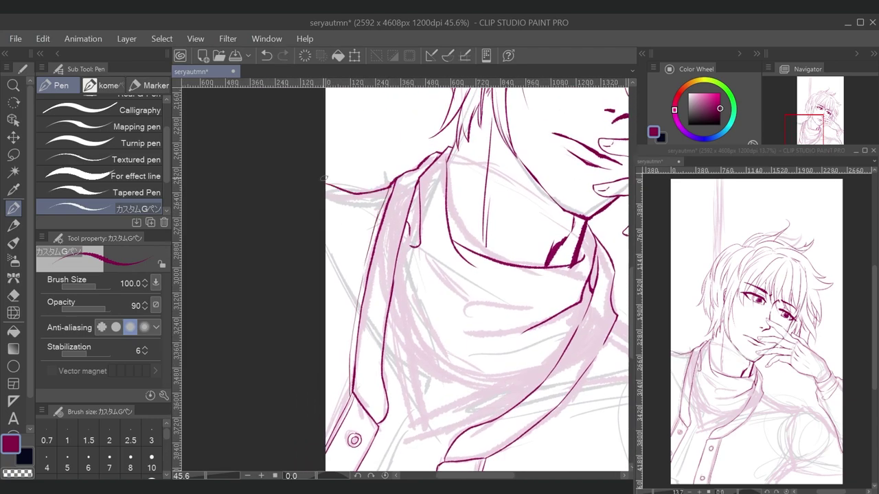
# Ink the shoulder on the raised-hand side, the sleeve seam and the folds around the elbow.
pyautogui.moveTo(480, 385); pyautogui.dragTo(203, 168)
pyautogui.moveTo(557, 273); pyautogui.dragTo(376, 406)
pyautogui.moveTo(398, 374); pyautogui.dragTo(587, 377)
pyautogui.moveTo(438, 187); pyautogui.dragTo(426, 346)
pyautogui.moveTo(453, 168); pyautogui.dragTo(560, 228)
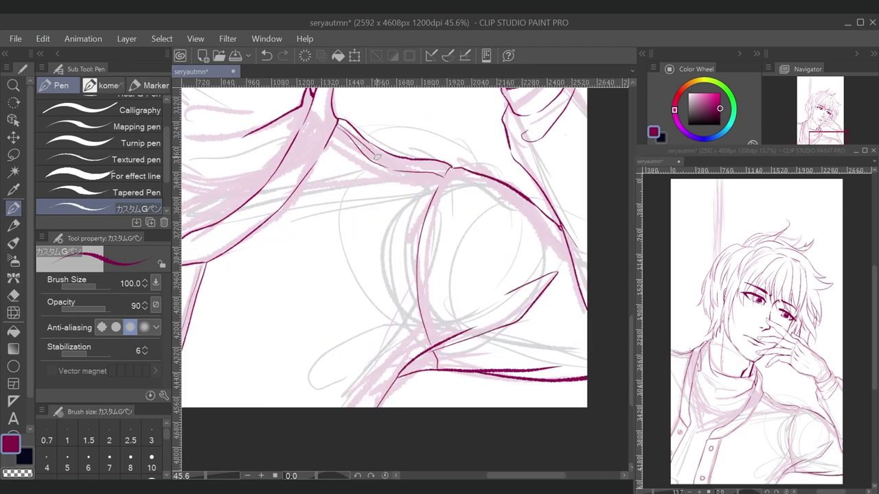
# Ink the scarf's pointed lower edge and the draped folds between the lapels.
pyautogui.moveTo(351, 133); pyautogui.dragTo(468, 284)
pyautogui.moveTo(227, 281); pyautogui.dragTo(318, 288)
pyautogui.moveTo(318, 288); pyautogui.dragTo(346, 394)
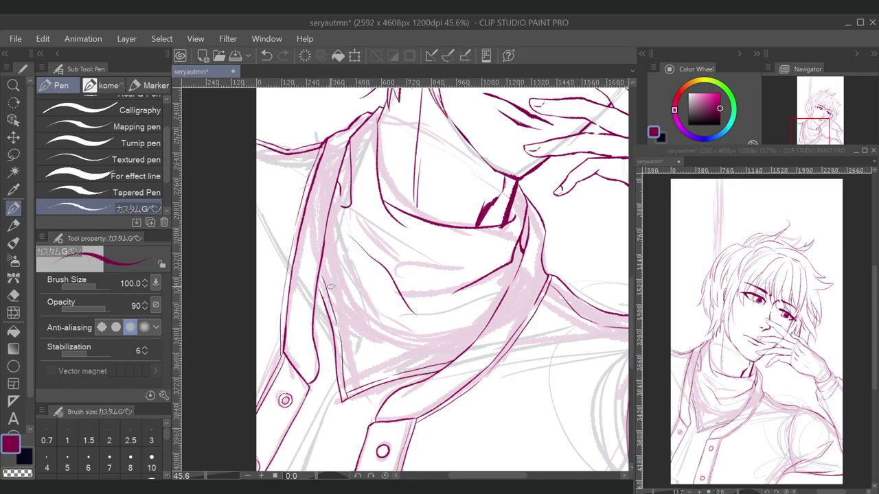
pyautogui.scroll(-5, 354, 336)
pyautogui.moveTo(481, 370); pyautogui.dragTo(309, 360)
# Paint the wall beside the character dark brown with the Gouache - Base Custom brush at size 250.
pyautogui.scroll(10, 542, 254)
pyautogui.scroll(1, 523, 333)
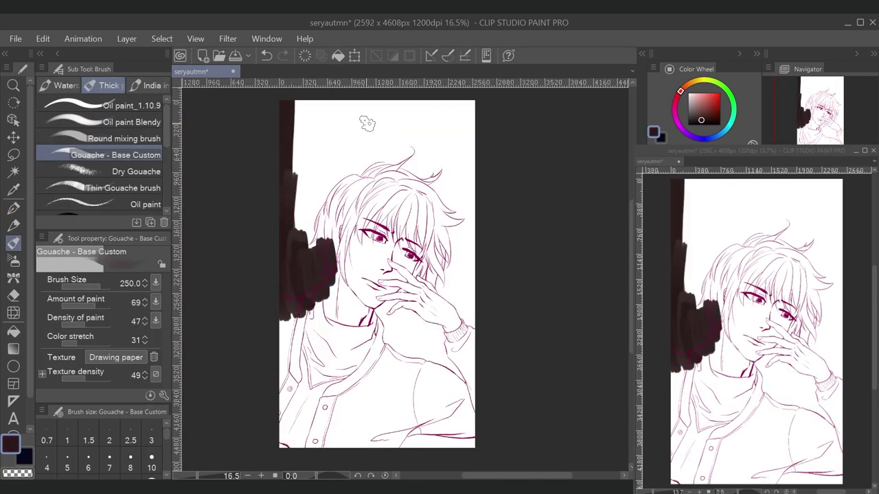
pyautogui.moveTo(328, 103)
pyautogui.mouseDown()
pyautogui.moveTo(343, 288)
pyautogui.moveTo(346, 281)
pyautogui.mouseUp()
pyautogui.moveTo(300, 103)
pyautogui.mouseDown()
pyautogui.moveTo(348, 231)
pyautogui.moveTo(300, 291)
pyautogui.mouseUp()
pyautogui.moveTo(346, 103); pyautogui.dragTo(351, 220)
# Undo the first strokes across the chest, repaint a dark brown band below the window and even out the wall.
pyautogui.moveTo(475, 381); pyautogui.dragTo(378, 381)
pyautogui.moveTo(480, 350); pyautogui.dragTo(351, 346)
pyautogui.hotkey('ctrl', 'z')
pyautogui.hotkey('ctrl', 'z')
pyautogui.moveTo(362, 377); pyautogui.dragTo(484, 377)
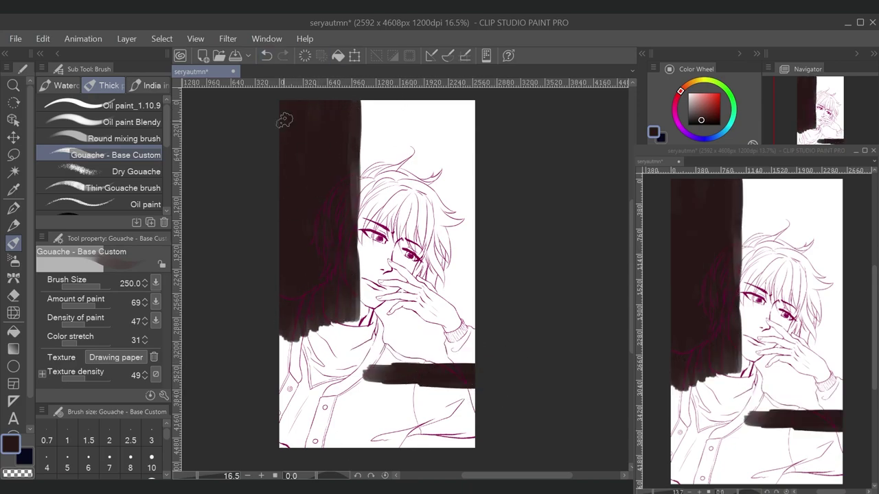
pyautogui.moveTo(352, 259); pyautogui.dragTo(347, 172)
# Pick a pale icy blue and fill the window area behind the character with sky.
pyautogui.click(727, 125)
pyautogui.click(692, 94)
pyautogui.moveTo(463, 103); pyautogui.dragTo(460, 178)
pyautogui.moveTo(432, 103)
pyautogui.mouseDown()
pyautogui.moveTo(456, 218)
pyautogui.moveTo(434, 249)
pyautogui.mouseUp()
pyautogui.moveTo(405, 103); pyautogui.dragTo(374, 220)
pyautogui.moveTo(364, 103)
pyautogui.mouseDown()
pyautogui.moveTo(364, 254)
pyautogui.moveTo(390, 317)
pyautogui.moveTo(411, 354)
pyautogui.moveTo(469, 347)
pyautogui.mouseUp()
# Fill the area below the window with dark brown and shape the window's rounded lower corner.
pyautogui.press('x')
pyautogui.moveTo(346, 343)
pyautogui.mouseDown()
pyautogui.moveTo(337, 305)
pyautogui.moveTo(353, 371)
pyautogui.mouseUp()
pyautogui.moveTo(346, 261); pyautogui.dragTo(453, 375)
pyautogui.moveTo(302, 322)
pyautogui.mouseDown()
pyautogui.moveTo(293, 333)
pyautogui.moveTo(350, 414)
pyautogui.moveTo(417, 377)
pyautogui.mouseUp()
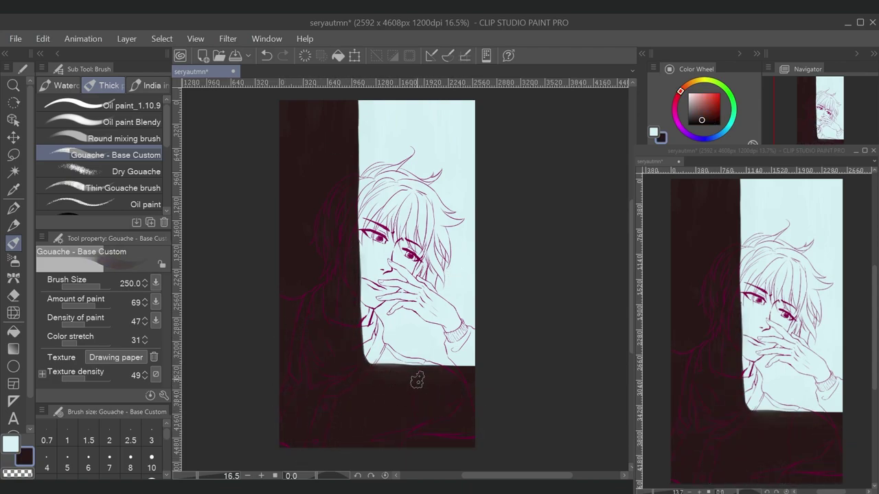
pyautogui.moveTo(349, 110); pyautogui.dragTo(328, 166)
# Paint a brown rounded patch in the canvas's bottom corner and rough orange foliage behind the hair.
pyautogui.moveTo(412, 439)
pyautogui.mouseDown()
pyautogui.moveTo(472, 431)
pyautogui.moveTo(421, 430)
pyautogui.mouseUp()
pyautogui.moveTo(363, 141)
pyautogui.mouseDown()
pyautogui.moveTo(373, 165)
pyautogui.moveTo(374, 145)
pyautogui.moveTo(381, 163)
pyautogui.moveTo(366, 192)
pyautogui.moveTo(384, 186)
pyautogui.moveTo(383, 141)
pyautogui.mouseUp()
pyautogui.moveTo(396, 195); pyautogui.dragTo(371, 142)
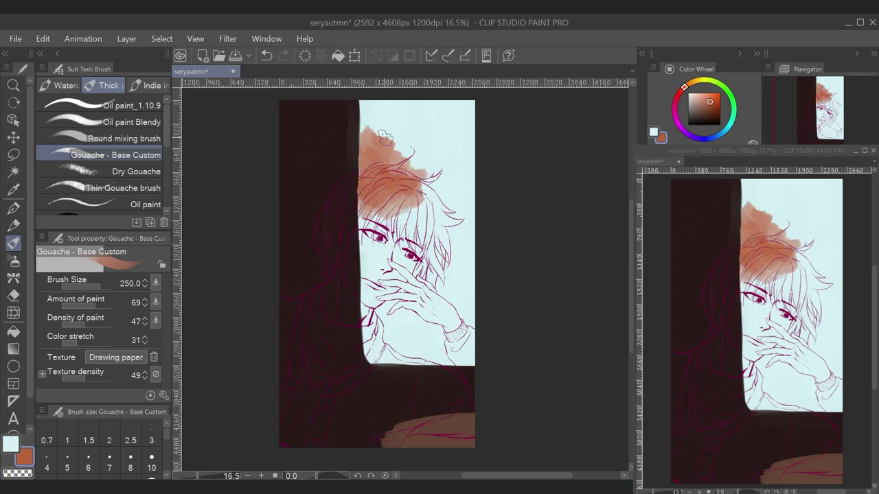
pyautogui.moveTo(377, 176)
pyautogui.mouseDown()
pyautogui.moveTo(393, 157)
pyautogui.moveTo(412, 203)
pyautogui.moveTo(371, 206)
pyautogui.moveTo(391, 216)
pyautogui.moveTo(384, 226)
pyautogui.mouseUp()
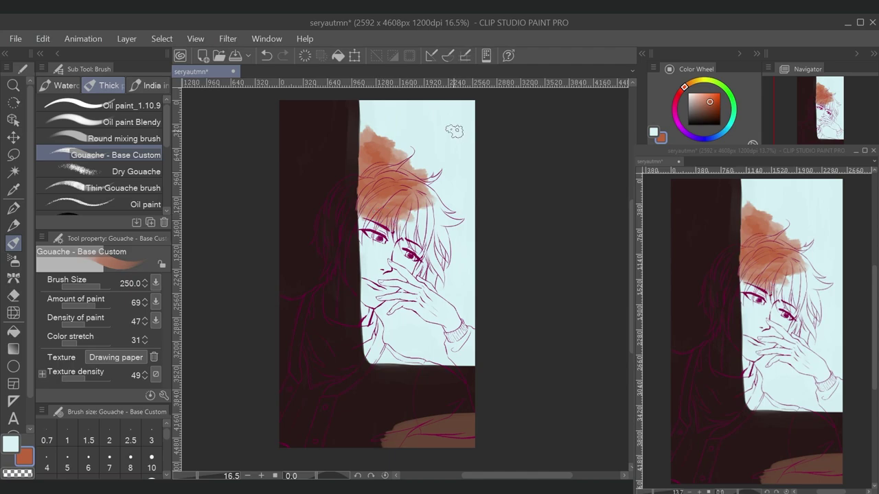
# Adjust the color to a deeper burnt orange and shade the foliage with the brush at size 150.
pyautogui.click(682, 91)
pyautogui.click(685, 87)
pyautogui.moveTo(403, 191)
pyautogui.mouseDown()
pyautogui.moveTo(379, 195)
pyautogui.moveTo(364, 213)
pyautogui.mouseUp()
pyautogui.moveTo(412, 152); pyautogui.dragTo(355, 167)
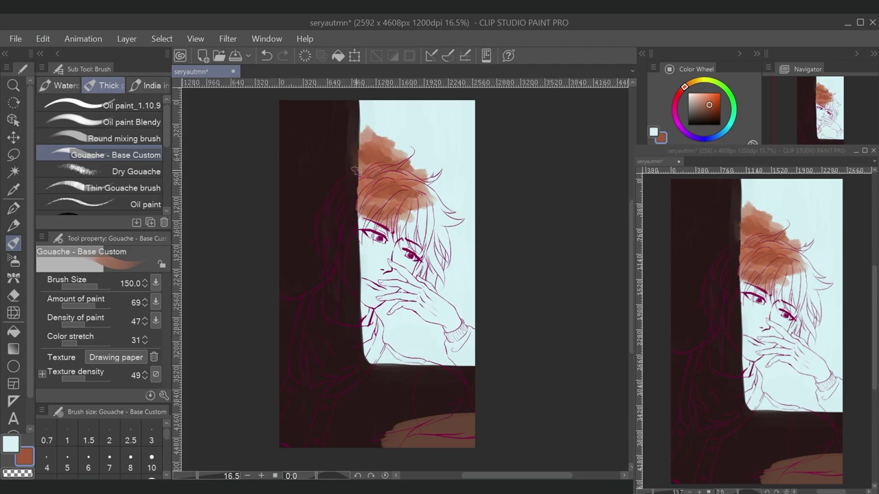
# Reduce the brush size to 70 and paint a dark brown tree trunk beside the window's edge.
pyautogui.press('[')
pyautogui.press('[')
pyautogui.press('[')
pyautogui.moveTo(371, 245)
pyautogui.mouseDown()
pyautogui.moveTo(364, 233)
pyautogui.moveTo(364, 327)
pyautogui.mouseUp()
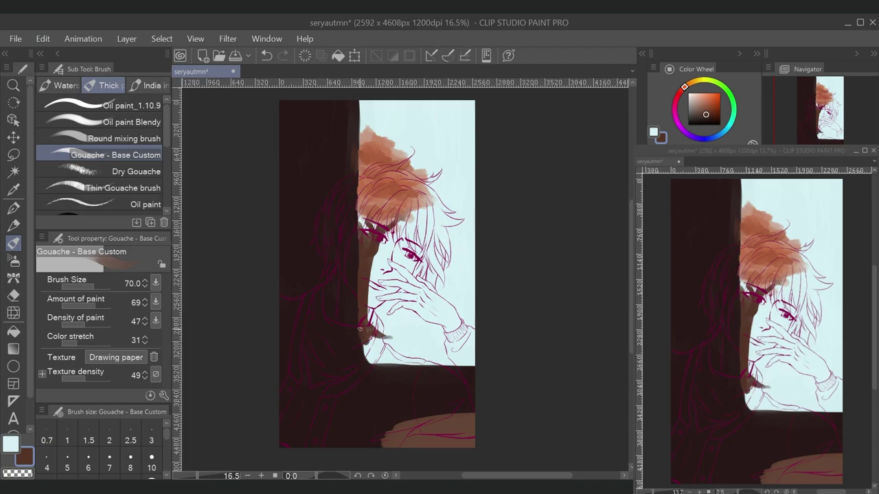
# Sample foliage, sky and trunk colors from the canvas and extend the trunk and orange leaves across the face area.
pyautogui.keyDown('alt'); pyautogui.click(397, 187); pyautogui.keyUp('alt')
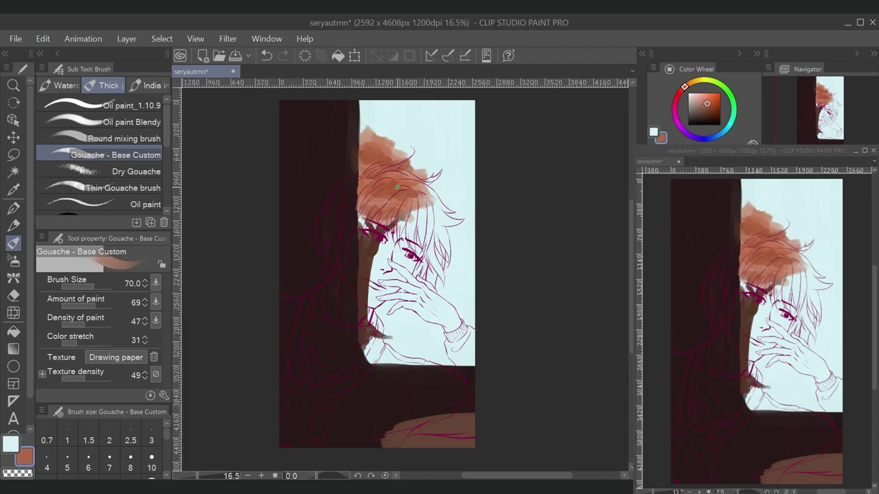
pyautogui.keyDown('alt'); pyautogui.click(445, 97); pyautogui.keyUp('alt')
pyautogui.moveTo(374, 321); pyautogui.dragTo(365, 360)
pyautogui.keyDown('alt'); pyautogui.click(367, 317); pyautogui.keyUp('alt')
pyautogui.keyDown('alt'); pyautogui.click(432, 199); pyautogui.keyUp('alt')
pyautogui.moveTo(439, 202)
pyautogui.mouseDown()
pyautogui.moveTo(385, 237)
pyautogui.moveTo(440, 216)
pyautogui.moveTo(371, 260)
pyautogui.mouseUp()
# Paint the grey-brown window sill and the beige wall block behind the neck and hand.
pyautogui.scroll(1, 350, 371)
pyautogui.moveTo(302, 364)
pyautogui.mouseDown()
pyautogui.moveTo(351, 371)
pyautogui.moveTo(309, 378)
pyautogui.moveTo(353, 319)
pyautogui.moveTo(322, 323)
pyautogui.moveTo(303, 377)
pyautogui.mouseUp()
pyautogui.moveTo(316, 342)
pyautogui.mouseDown()
pyautogui.moveTo(293, 364)
pyautogui.moveTo(288, 323)
pyautogui.moveTo(285, 385)
pyautogui.moveTo(429, 391)
pyautogui.moveTo(319, 402)
pyautogui.moveTo(429, 405)
pyautogui.mouseUp()
pyautogui.keyDown('alt'); pyautogui.click(296, 394); pyautogui.keyUp('alt')
pyautogui.keyDown('alt'); pyautogui.click(426, 369); pyautogui.keyUp('alt')
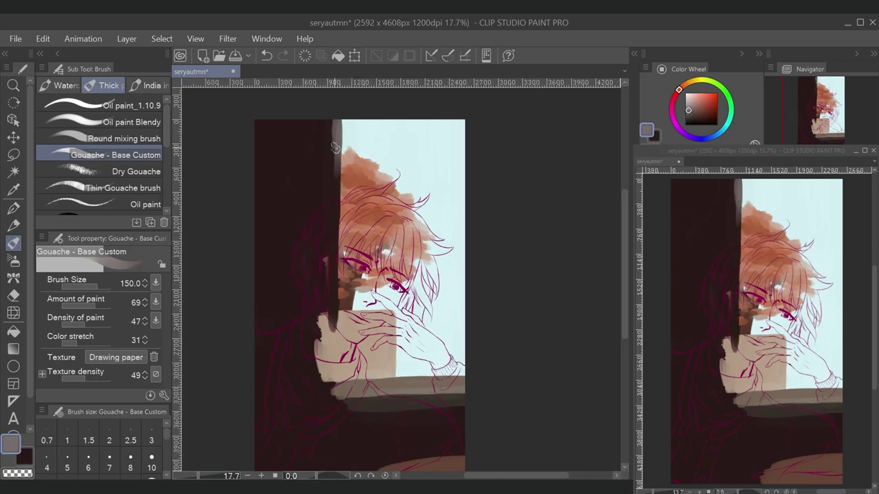
# Paint the grey vertical window frame and add ochre foliage at the canvas edge beside the hair.
pyautogui.moveTo(334, 147); pyautogui.dragTo(334, 195)
pyautogui.moveTo(337, 121); pyautogui.dragTo(337, 401)
pyautogui.keyDown('alt'); pyautogui.click(454, 283); pyautogui.keyUp('alt')
pyautogui.moveTo(454, 284)
pyautogui.mouseDown()
pyautogui.moveTo(445, 274)
pyautogui.moveTo(454, 255)
pyautogui.moveTo(443, 274)
pyautogui.mouseUp()
pyautogui.keyDown('alt'); pyautogui.click(450, 274); pyautogui.keyUp('alt')
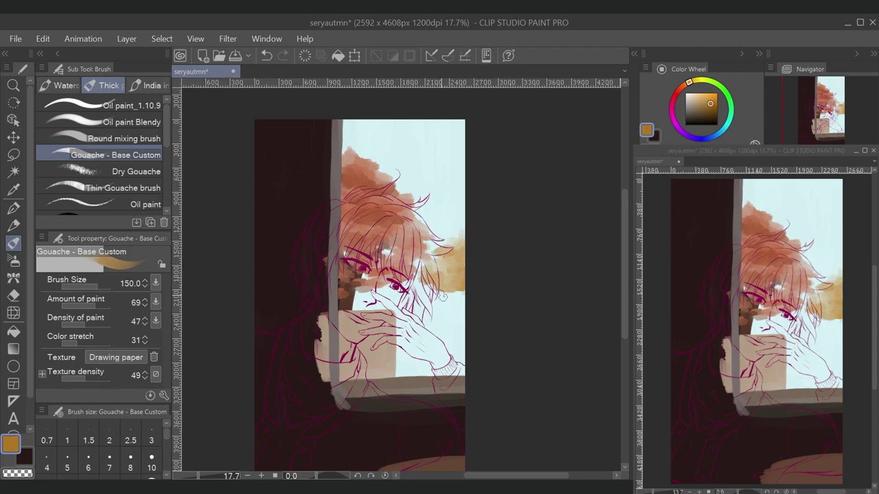
# Shift the color to muted red and paint pinkish foliage and grey trunks behind the eyes and hand.
pyautogui.moveTo(687, 91); pyautogui.dragTo(676, 92)
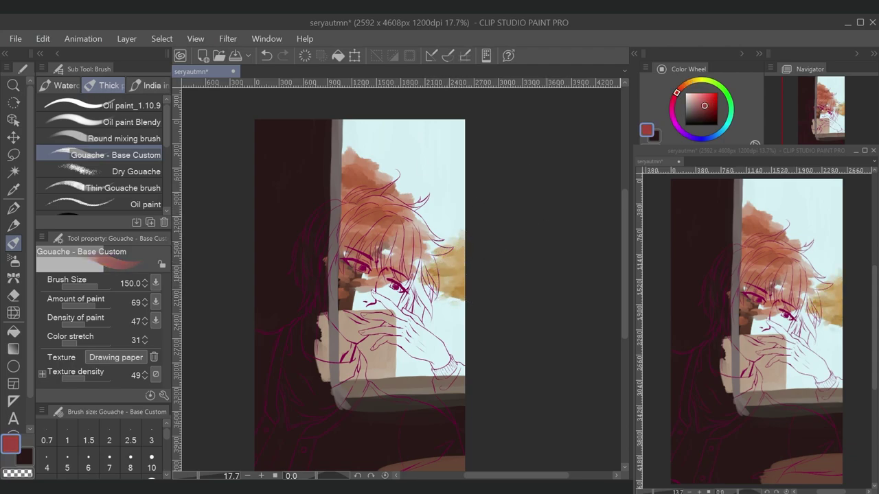
pyautogui.moveTo(419, 278); pyautogui.dragTo(381, 297)
pyautogui.keyDown('alt'); pyautogui.click(366, 294); pyautogui.keyUp('alt')
pyautogui.keyDown('alt'); pyautogui.click(366, 294); pyautogui.keyUp('alt')
pyautogui.moveTo(458, 301); pyautogui.dragTo(461, 343)
pyautogui.moveTo(426, 301)
pyautogui.mouseDown()
pyautogui.moveTo(405, 337)
pyautogui.moveTo(412, 343)
pyautogui.moveTo(453, 316)
pyautogui.moveTo(387, 302)
pyautogui.mouseUp()
pyautogui.keyDown('alt'); pyautogui.click(384, 302); pyautogui.keyUp('alt')
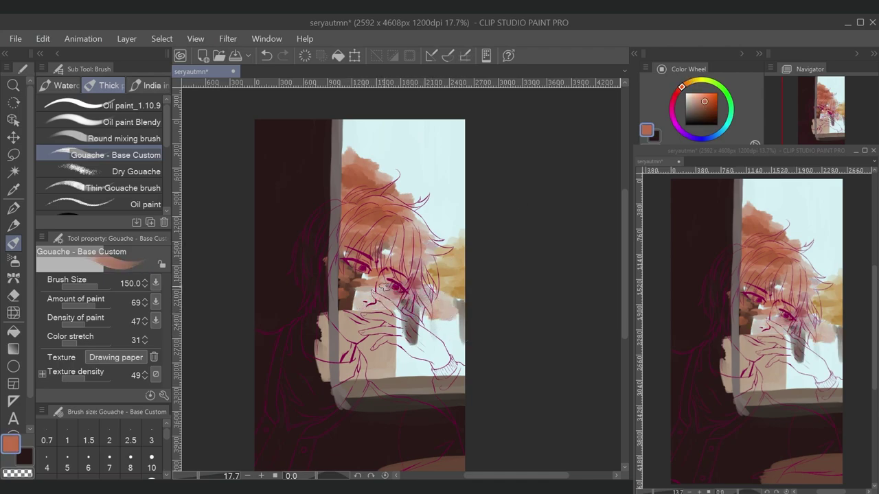
# Add distant ochre and grey trunks and pinkish ground above the sill using colors sampled from the canvas.
pyautogui.moveTo(434, 328); pyautogui.dragTo(398, 324)
pyautogui.keyDown('alt'); pyautogui.click(414, 324); pyautogui.keyUp('alt')
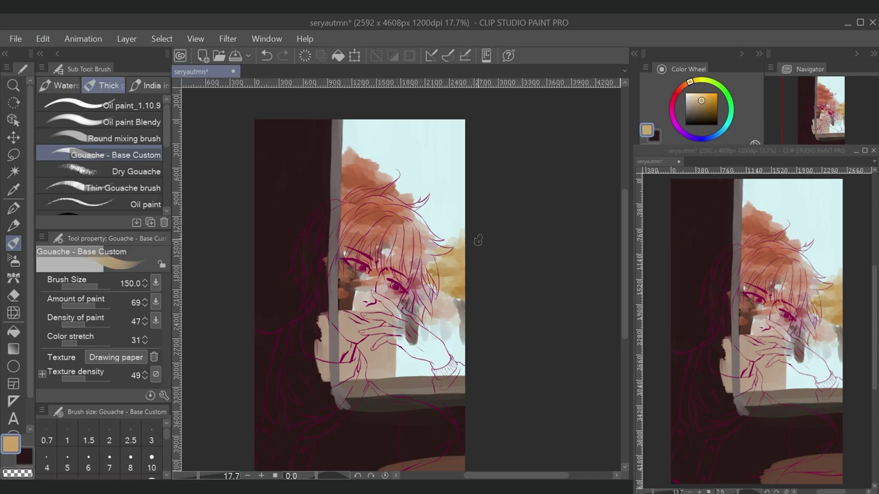
pyautogui.keyDown('alt'); pyautogui.click(405, 344); pyautogui.keyUp('alt')
pyautogui.moveTo(450, 341)
pyautogui.mouseDown()
pyautogui.moveTo(459, 366)
pyautogui.moveTo(398, 371)
pyautogui.moveTo(450, 372)
pyautogui.moveTo(429, 360)
pyautogui.mouseUp()
pyautogui.keyDown('alt'); pyautogui.click(412, 364); pyautogui.keyUp('alt')
pyautogui.keyDown('alt'); pyautogui.click(449, 190); pyautogui.keyUp('alt')
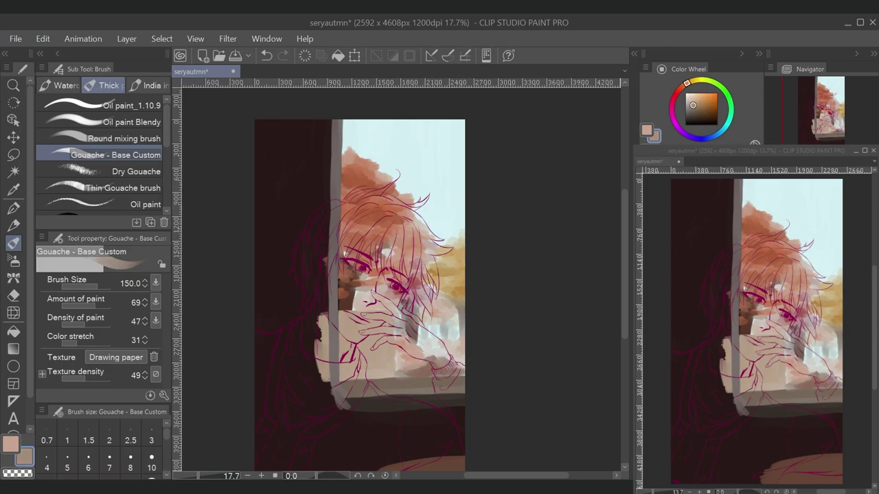
# Paint grey-blue and near-white clouds across the sky with the brush at sizes 200 and 150.
pyautogui.moveTo(440, 189)
pyautogui.mouseDown()
pyautogui.moveTo(423, 173)
pyautogui.moveTo(432, 219)
pyautogui.moveTo(425, 141)
pyautogui.moveTo(384, 136)
pyautogui.moveTo(366, 104)
pyautogui.moveTo(378, 150)
pyautogui.mouseUp()
pyautogui.press(']')
pyautogui.moveTo(422, 123); pyautogui.dragTo(459, 134)
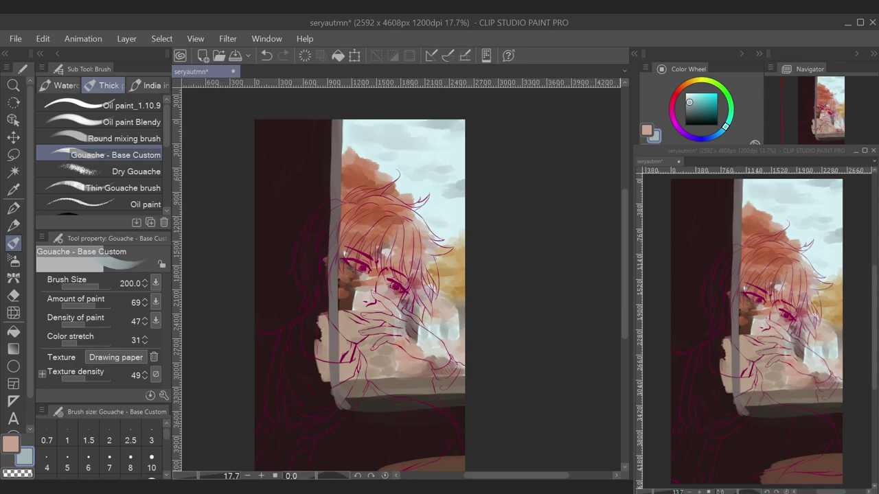
pyautogui.press('[')
pyautogui.keyDown('alt'); pyautogui.click(431, 211); pyautogui.keyUp('alt')
pyautogui.moveTo(454, 175)
pyautogui.mouseDown()
pyautogui.moveTo(406, 166)
pyautogui.moveTo(442, 157)
pyautogui.moveTo(365, 148)
pyautogui.moveTo(389, 146)
pyautogui.moveTo(355, 123)
pyautogui.moveTo(375, 133)
pyautogui.moveTo(437, 126)
pyautogui.mouseUp()
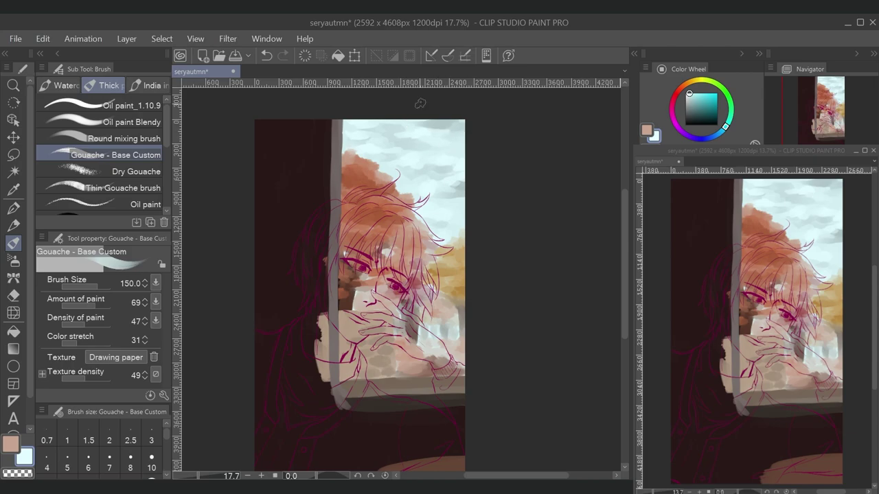
# Shade the dark wall with near-black strokes at brush size 250 and refine the brown patch in the bottom corner.
pyautogui.press('b')
pyautogui.press('b')
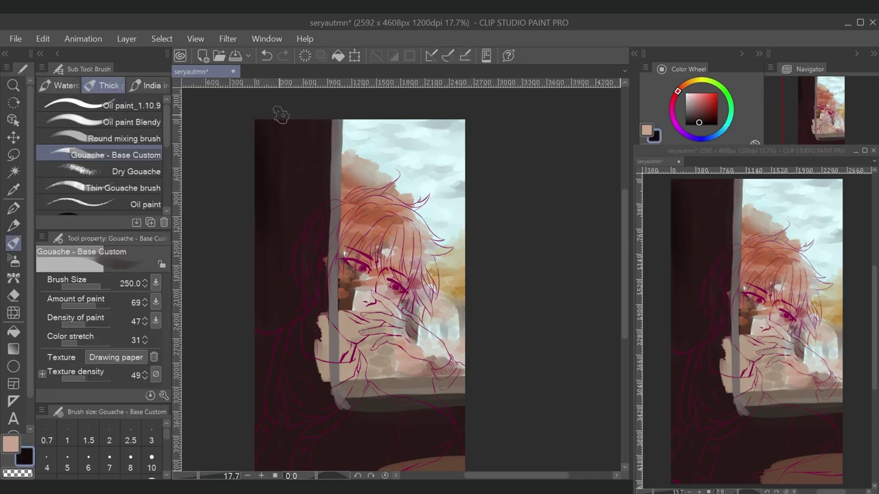
pyautogui.moveTo(271, 123); pyautogui.dragTo(288, 132)
pyautogui.moveTo(302, 323); pyautogui.dragTo(275, 309)
pyautogui.moveTo(443, 415); pyautogui.dragTo(452, 418)
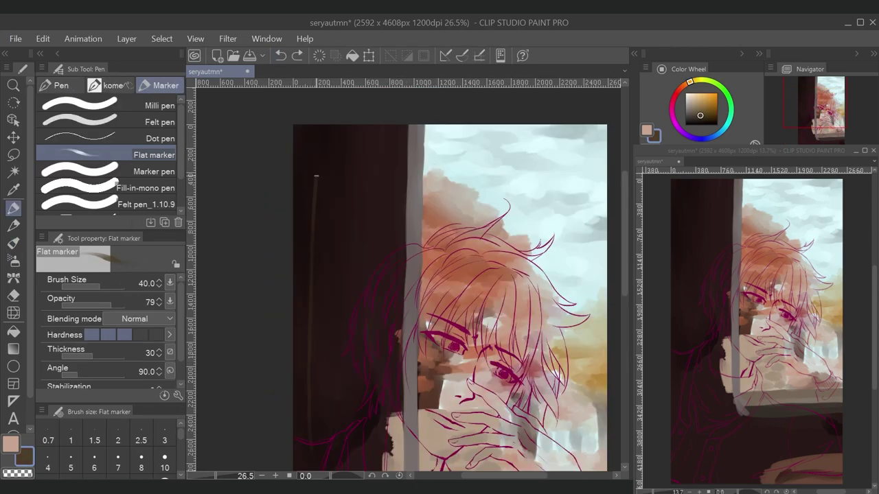
# Draw brown vertical trim lines and a zigzag ornament on the dark wall with the Flat marker at size 40.
pyautogui.hotkey('ctrl', 'z')
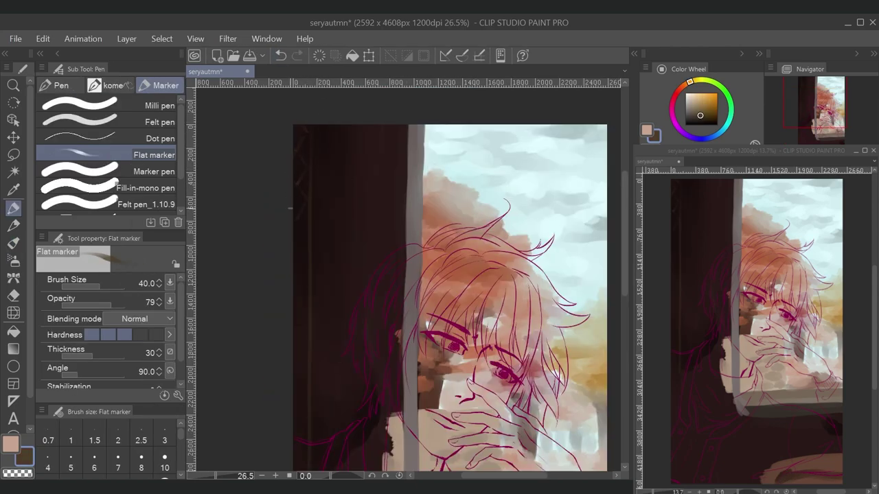
pyautogui.moveTo(293, 279); pyautogui.dragTo(284, 230)
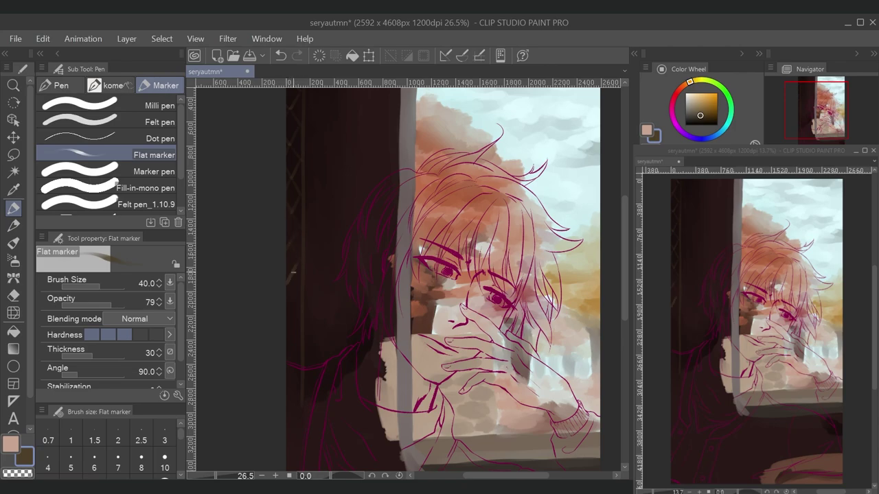
pyautogui.moveTo(282, 320); pyautogui.dragTo(412, 244)
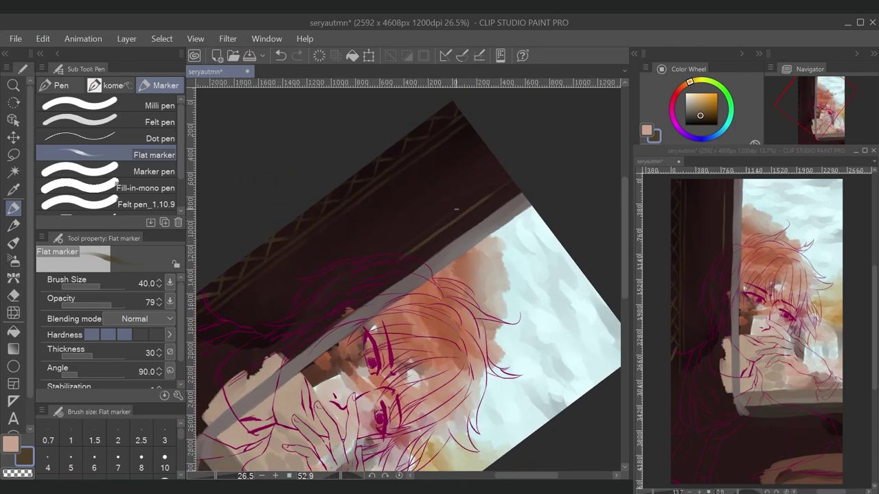
pyautogui.hotkey('ctrl', 'z')
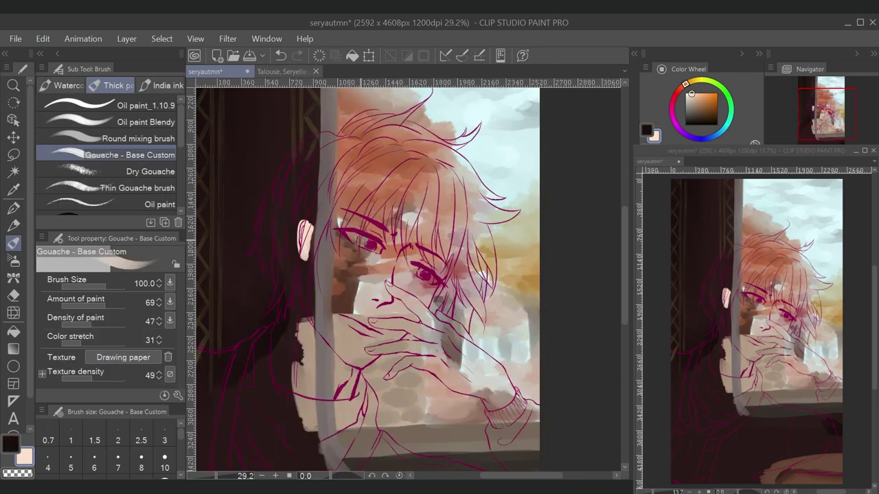
# Paint the face, ear, neck and raised hand with a flat light peach skin color.
pyautogui.moveTo(357, 206)
pyautogui.mouseDown()
pyautogui.moveTo(395, 240)
pyautogui.moveTo(436, 240)
pyautogui.moveTo(416, 258)
pyautogui.moveTo(404, 302)
pyautogui.moveTo(353, 384)
pyautogui.moveTo(323, 302)
pyautogui.moveTo(343, 226)
pyautogui.moveTo(350, 288)
pyautogui.moveTo(306, 206)
pyautogui.moveTo(274, 384)
pyautogui.moveTo(343, 405)
pyautogui.moveTo(344, 374)
pyautogui.mouseUp()
pyautogui.press('e')
pyautogui.press('b')
pyautogui.moveTo(455, 327)
pyautogui.mouseDown()
pyautogui.moveTo(508, 405)
pyautogui.moveTo(439, 370)
pyautogui.moveTo(395, 364)
pyautogui.moveTo(419, 334)
pyautogui.moveTo(480, 384)
pyautogui.moveTo(453, 357)
pyautogui.mouseUp()
pyautogui.scroll(2, 453, 357)
pyautogui.press('e')
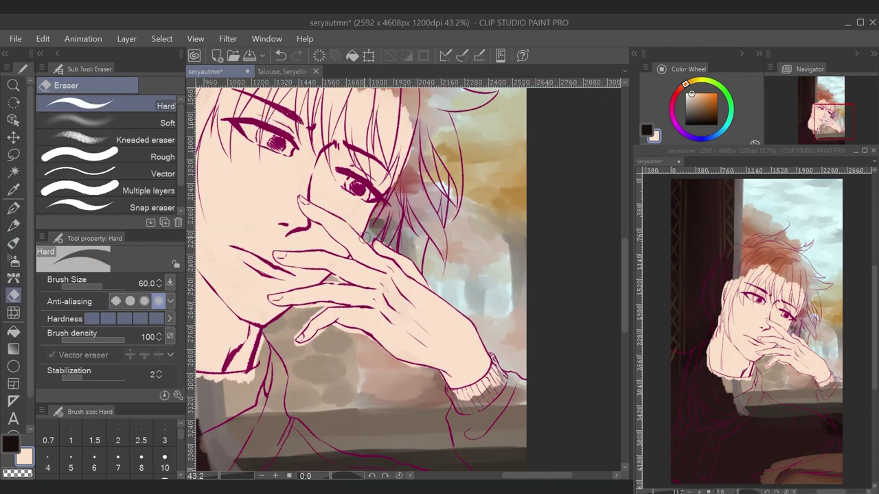
# Clean the skin color's edges around the fingers, cheek and wrist, alternating the gouache brush with the Hard eraser.
pyautogui.press('b')
pyautogui.press('e')
pyautogui.press('b')
pyautogui.press('e')
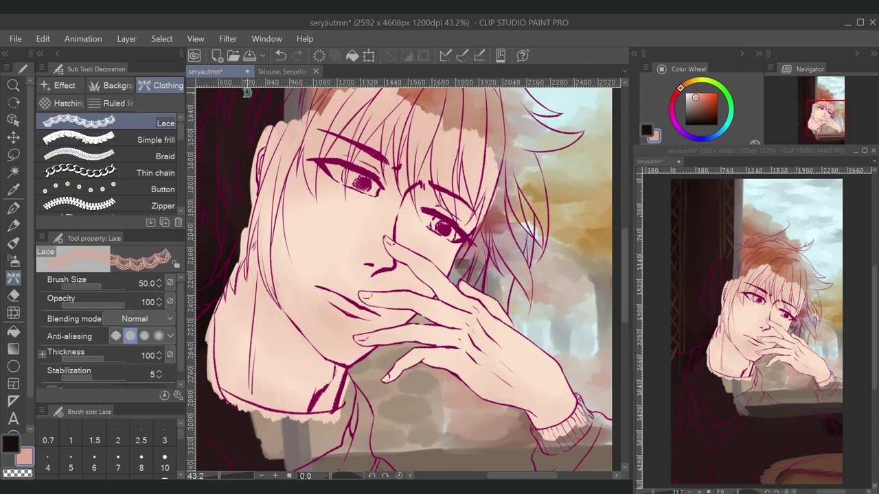
# Shade the nose and the area around the eyes with soft skin tones using the Gouache - Base Custom brush, size 60.
pyautogui.press('b')
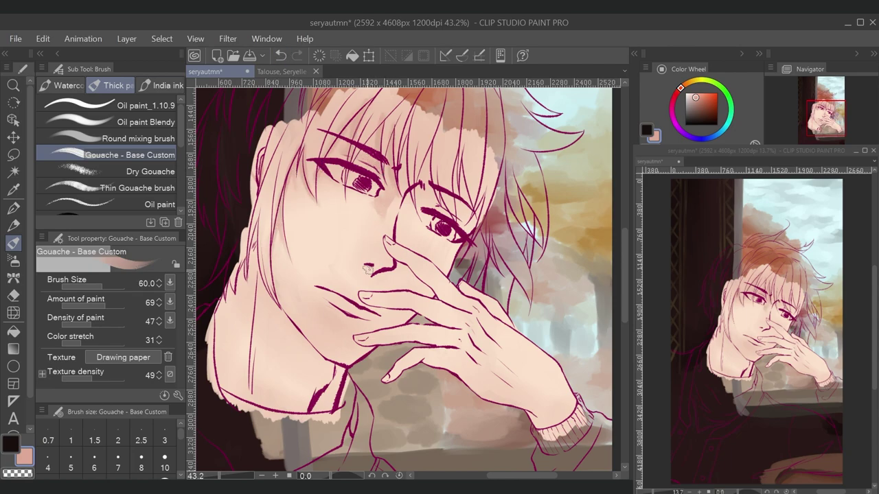
pyautogui.moveTo(445, 237); pyautogui.dragTo(458, 265)
pyautogui.moveTo(374, 201); pyautogui.dragTo(382, 254)
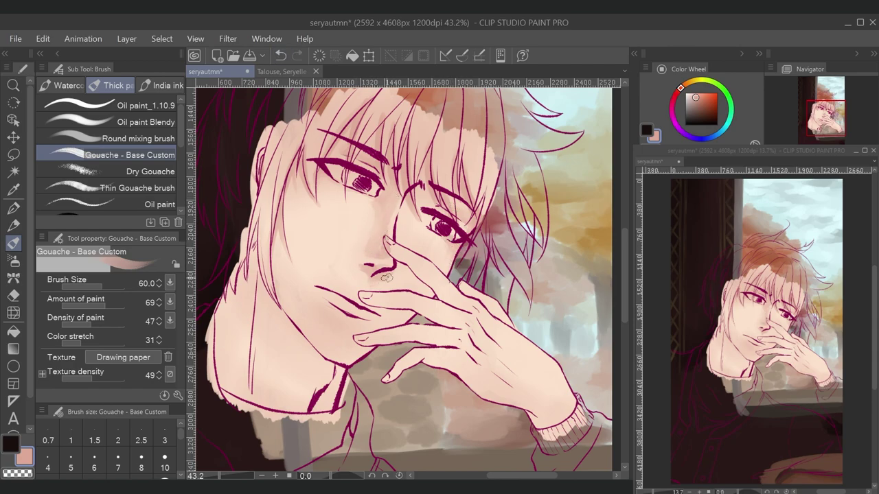
pyautogui.keyDown('alt'); pyautogui.click(365, 192); pyautogui.keyUp('alt')
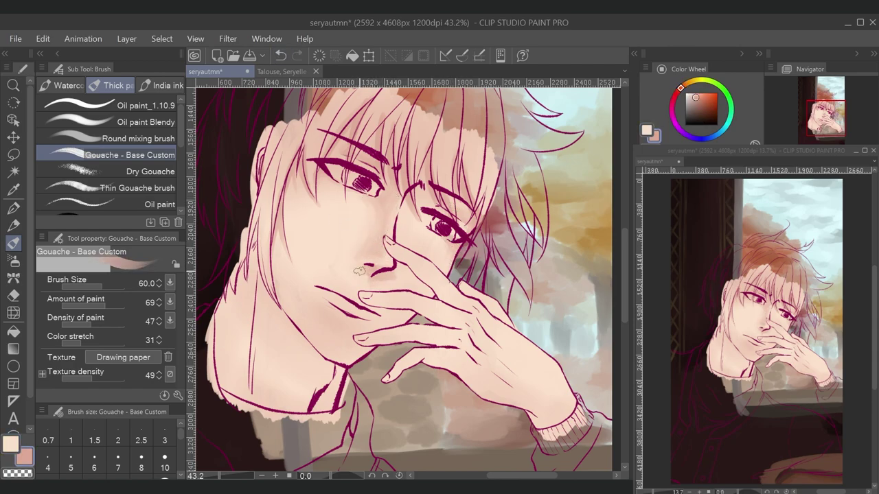
pyautogui.moveTo(389, 200); pyautogui.dragTo(374, 217)
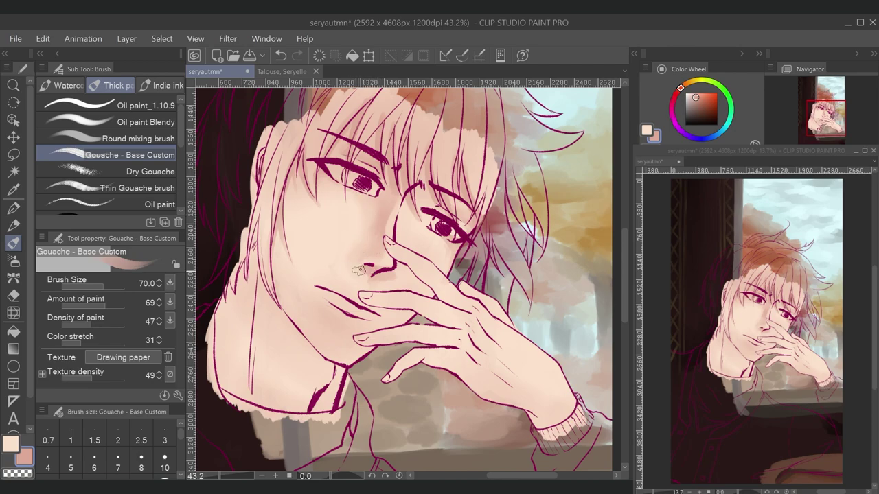
# Blend sampled skin tones along the nose and shade below the lips at brush size 70.
pyautogui.keyDown('alt'); pyautogui.click(375, 250); pyautogui.keyUp('alt')
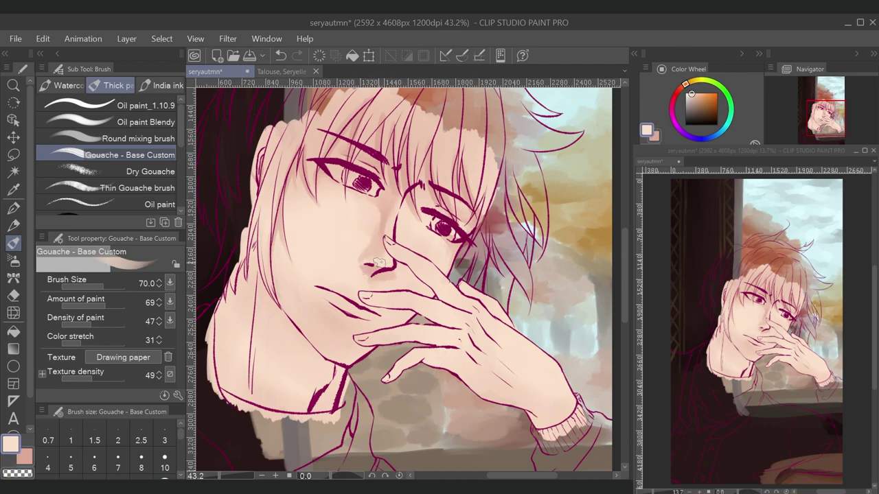
pyautogui.moveTo(377, 264); pyautogui.dragTo(406, 203)
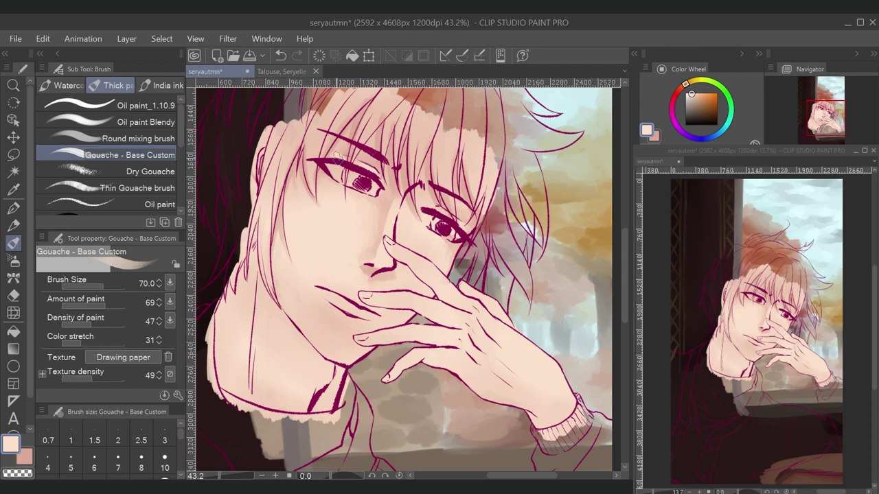
pyautogui.keyDown('alt'); pyautogui.click(371, 262); pyautogui.keyUp('alt')
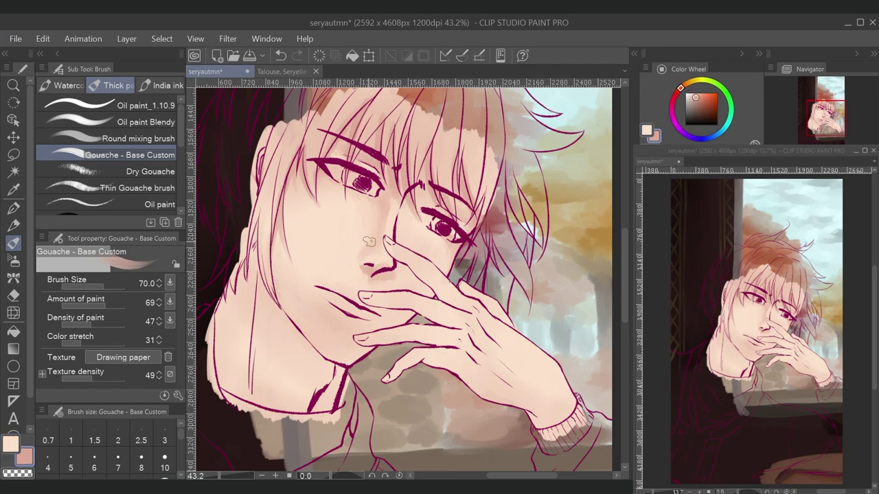
pyautogui.moveTo(323, 307); pyautogui.dragTo(367, 317)
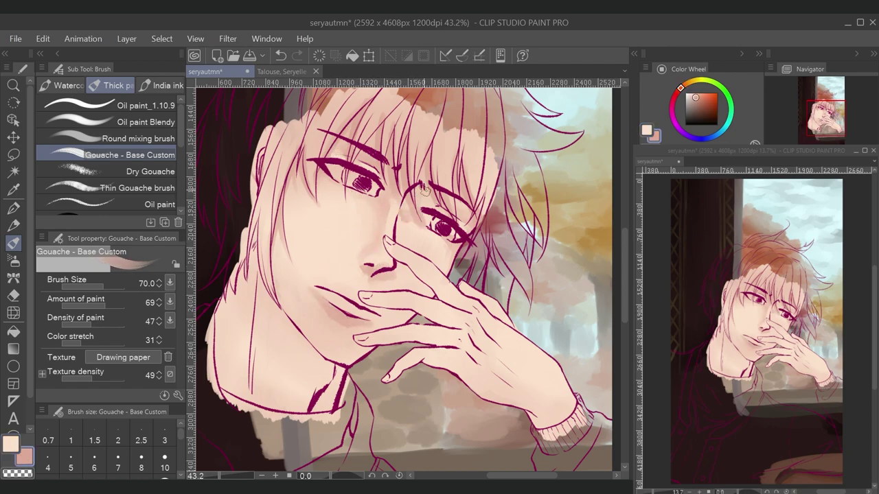
# Extend the soft peach shadows over the chin, cheek, jaw and neck with the gouache brush at size 70.
pyautogui.press('[')
pyautogui.press('[')
pyautogui.press('[')
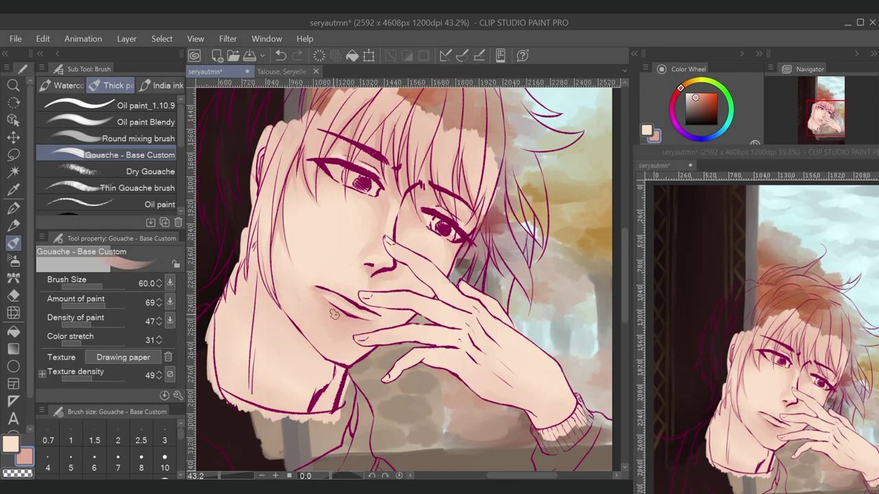
pyautogui.press(']')
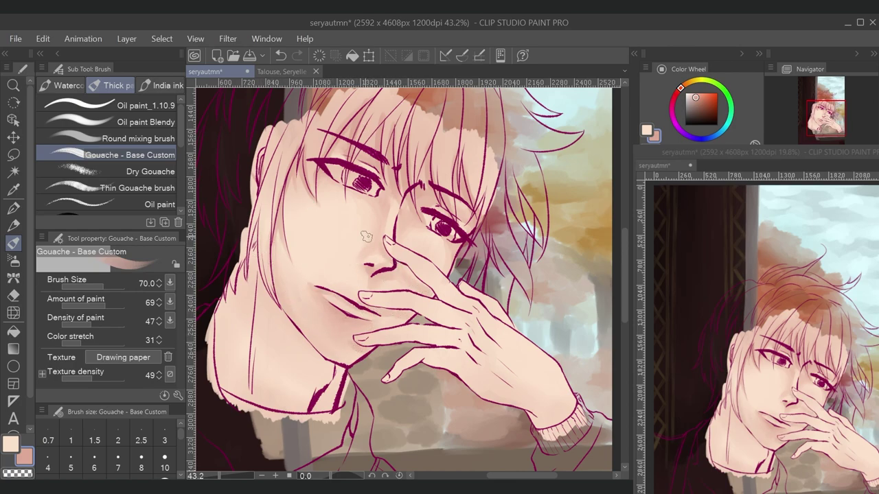
pyautogui.moveTo(387, 216)
pyautogui.mouseDown()
pyautogui.moveTo(302, 357)
pyautogui.moveTo(330, 412)
pyautogui.moveTo(261, 418)
pyautogui.moveTo(230, 286)
pyautogui.moveTo(255, 374)
pyautogui.moveTo(261, 360)
pyautogui.moveTo(237, 296)
pyautogui.moveTo(259, 357)
pyautogui.mouseUp()
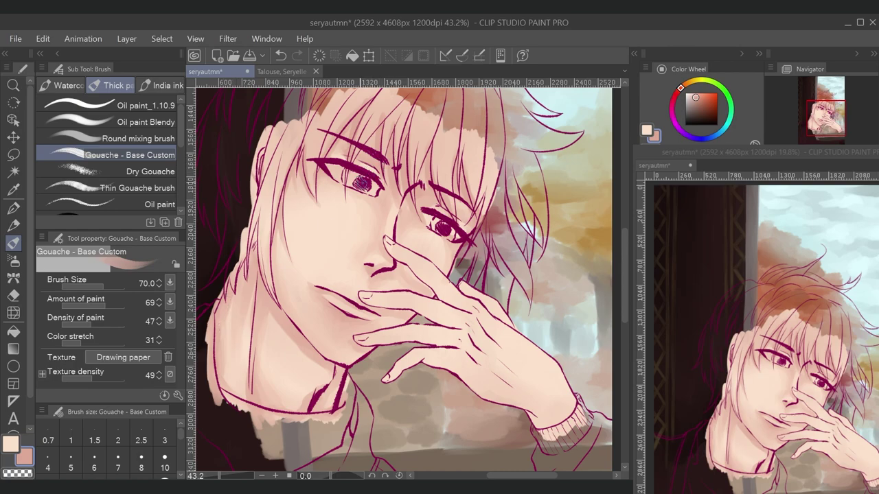
# Shade the fingers and back of the raised hand with peach tones at brush size 40.
pyautogui.press('[')
pyautogui.press('[')
pyautogui.moveTo(383, 223); pyautogui.dragTo(352, 218)
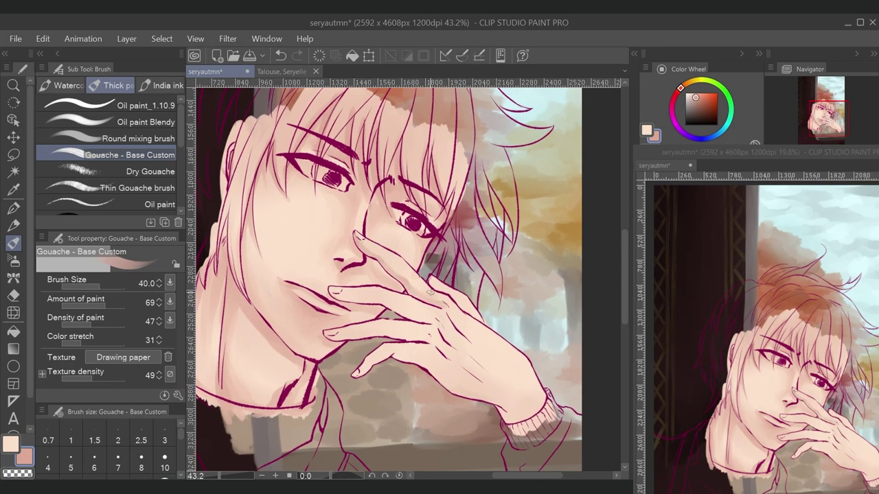
pyautogui.moveTo(368, 303); pyautogui.dragTo(485, 366)
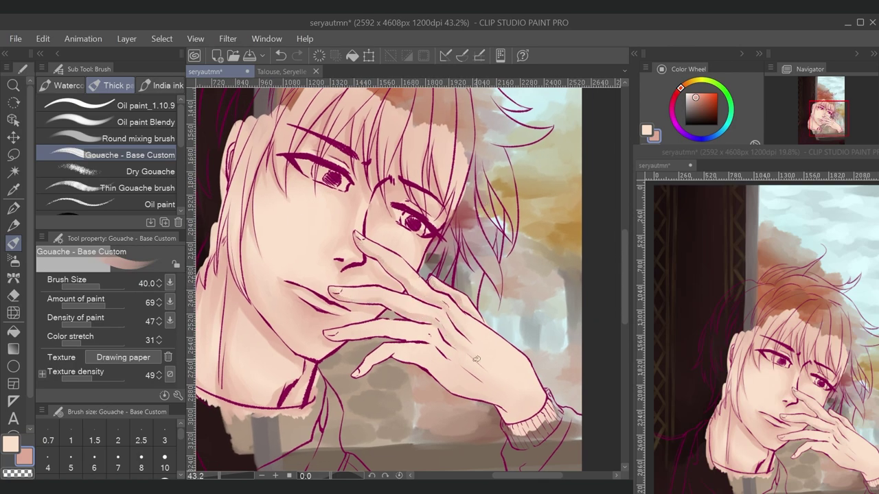
pyautogui.moveTo(346, 337)
pyautogui.mouseDown()
pyautogui.moveTo(443, 350)
pyautogui.moveTo(364, 371)
pyautogui.moveTo(459, 393)
pyautogui.moveTo(536, 371)
pyautogui.mouseUp()
# Refine the shading on the lower fingers and the hand's underside toward the wrist at brush size 50.
pyautogui.keyDown('alt'); pyautogui.click(301, 294); pyautogui.keyUp('alt')
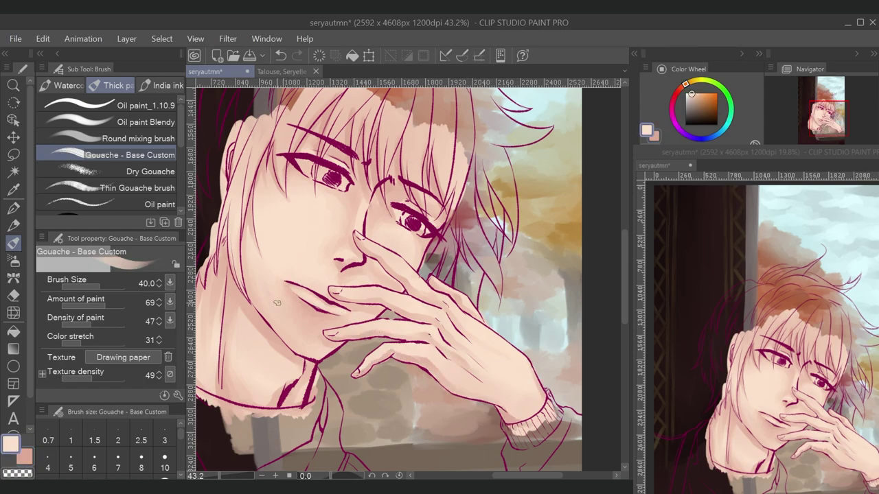
pyautogui.press('e')
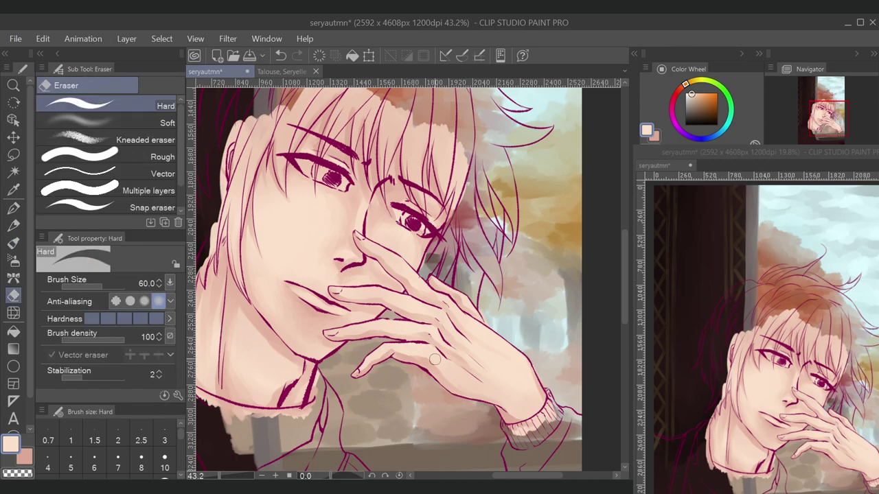
pyautogui.press('b')
pyautogui.press('[')
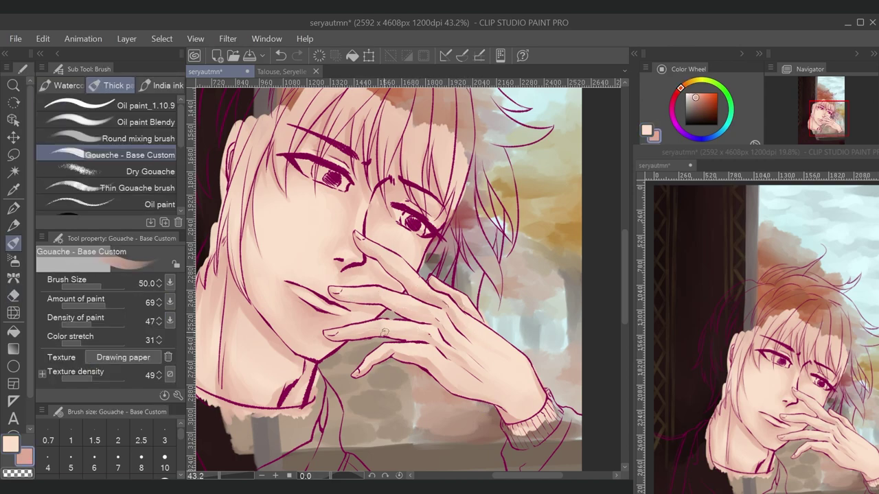
pyautogui.moveTo(370, 359)
pyautogui.mouseDown()
pyautogui.moveTo(425, 352)
pyautogui.moveTo(489, 395)
pyautogui.mouseUp()
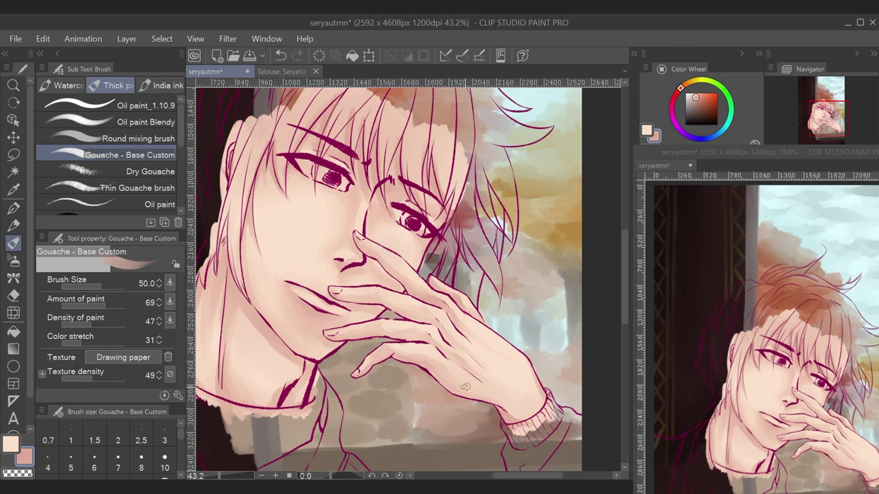
# Deepen the shadows along the bangs, eyes, cheek, jaw, neck and nose with a darker muted red at brush sizes 40 and 50.
pyautogui.keyDown('alt'); pyautogui.click(244, 390); pyautogui.keyUp('alt')
pyautogui.press('[')
pyautogui.moveTo(305, 152)
pyautogui.mouseDown()
pyautogui.moveTo(319, 174)
pyautogui.moveTo(357, 157)
pyautogui.moveTo(376, 177)
pyautogui.moveTo(416, 193)
pyautogui.moveTo(429, 224)
pyautogui.moveTo(453, 206)
pyautogui.moveTo(458, 236)
pyautogui.mouseUp()
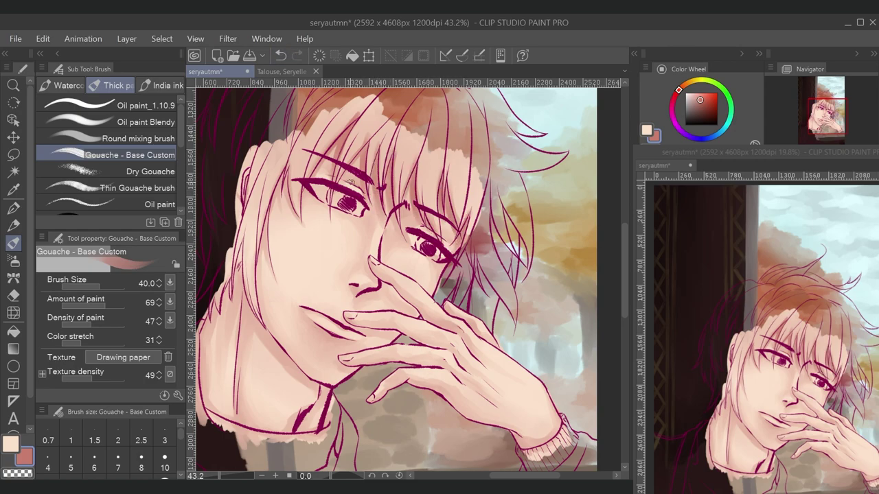
pyautogui.press(']')
pyautogui.moveTo(292, 164)
pyautogui.mouseDown()
pyautogui.moveTo(251, 295)
pyautogui.moveTo(302, 374)
pyautogui.moveTo(232, 302)
pyautogui.moveTo(223, 337)
pyautogui.moveTo(278, 290)
pyautogui.mouseUp()
pyautogui.moveTo(278, 241)
pyautogui.mouseDown()
pyautogui.moveTo(252, 302)
pyautogui.moveTo(260, 293)
pyautogui.moveTo(257, 353)
pyautogui.moveTo(311, 378)
pyautogui.moveTo(368, 360)
pyautogui.moveTo(381, 340)
pyautogui.mouseUp()
pyautogui.moveTo(364, 269)
pyautogui.mouseDown()
pyautogui.moveTo(411, 294)
pyautogui.moveTo(454, 284)
pyautogui.mouseUp()
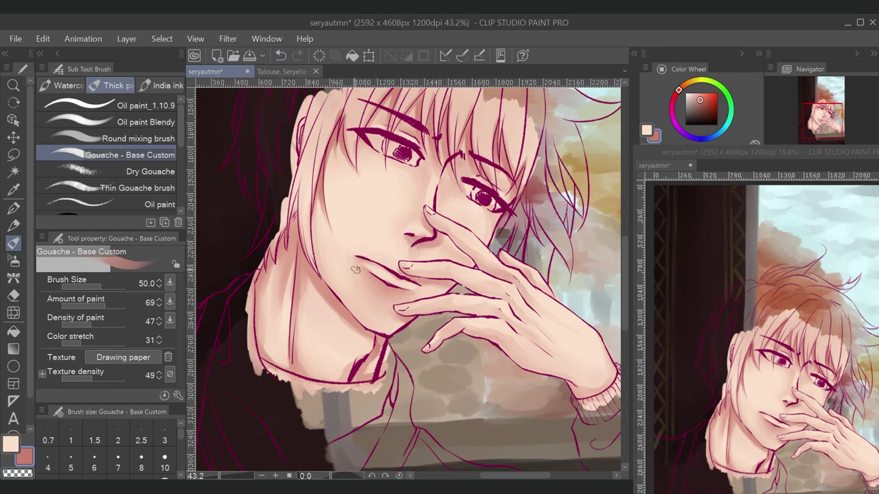
pyautogui.moveTo(439, 213)
pyautogui.mouseDown()
pyautogui.moveTo(445, 175)
pyautogui.moveTo(459, 164)
pyautogui.mouseUp()
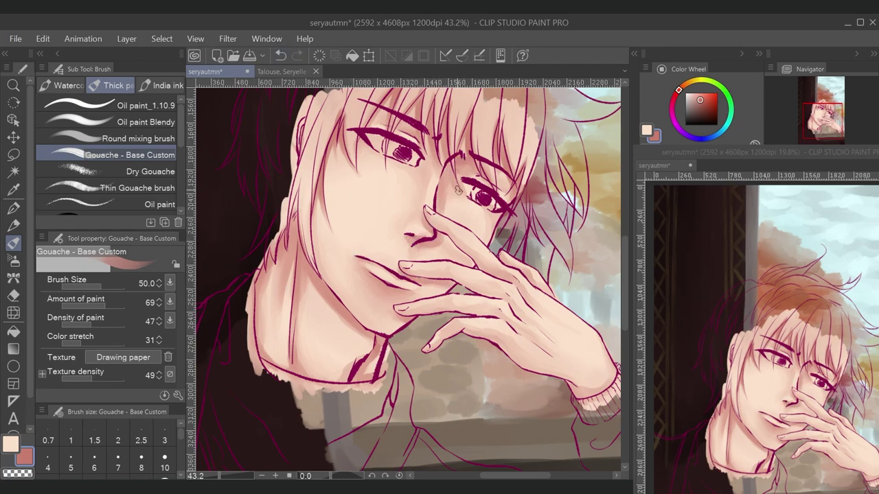
# Add darker muted red shadows between the fingers and across the hand at brush size 40.
pyautogui.keyDown('alt'); pyautogui.click(440, 253); pyautogui.keyUp('alt')
pyautogui.keyDown('alt'); pyautogui.click(435, 233); pyautogui.keyUp('alt')
pyautogui.press('[')
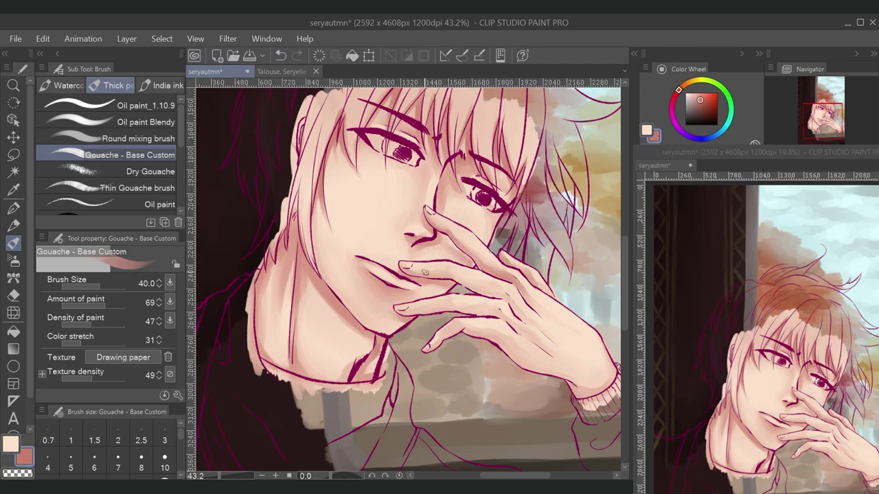
pyautogui.moveTo(439, 312); pyautogui.dragTo(349, 305)
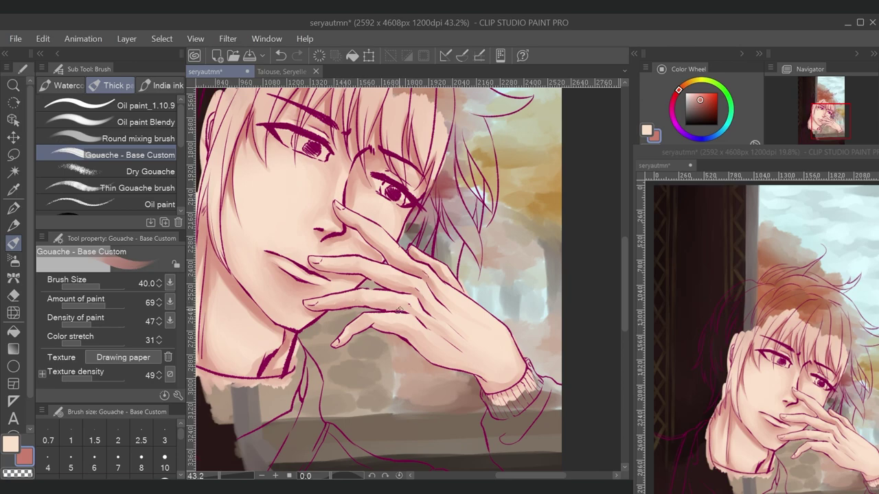
pyautogui.keyDown('alt'); pyautogui.click(387, 296); pyautogui.keyUp('alt')
pyautogui.keyDown('alt'); pyautogui.click(406, 309); pyautogui.keyUp('alt')
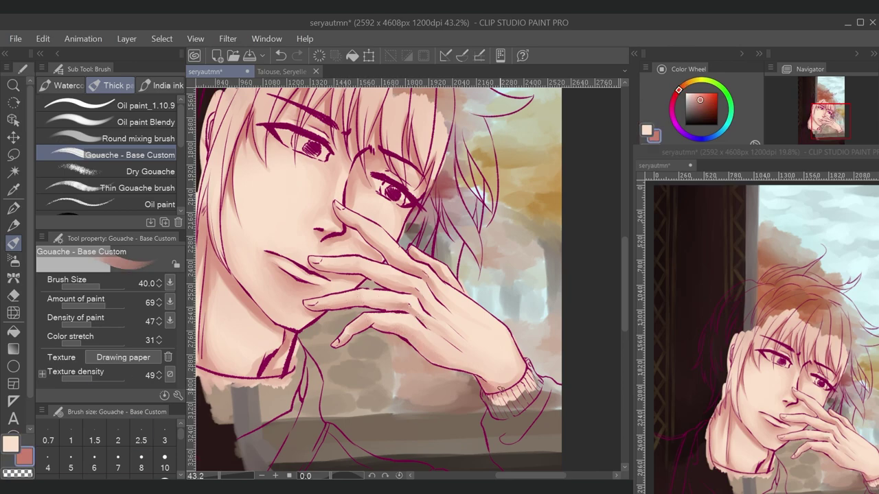
pyautogui.moveTo(519, 357); pyautogui.dragTo(595, 401)
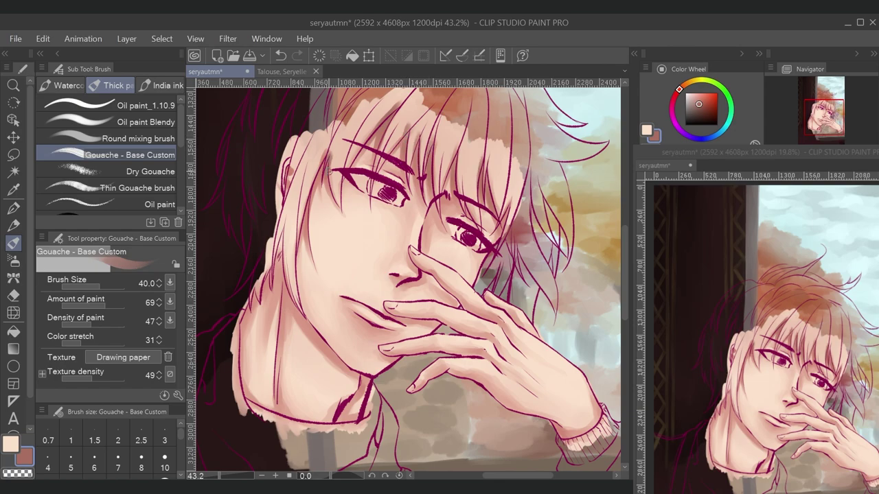
# Darken the shadows in the ear, below the jaw and along the neck with a brownish red at size 40.
pyautogui.moveTo(283, 261)
pyautogui.mouseDown()
pyautogui.moveTo(323, 350)
pyautogui.moveTo(354, 378)
pyautogui.moveTo(347, 426)
pyautogui.moveTo(277, 316)
pyautogui.mouseUp()
pyautogui.moveTo(260, 284); pyautogui.dragTo(245, 335)
pyautogui.moveTo(282, 371); pyautogui.dragTo(279, 414)
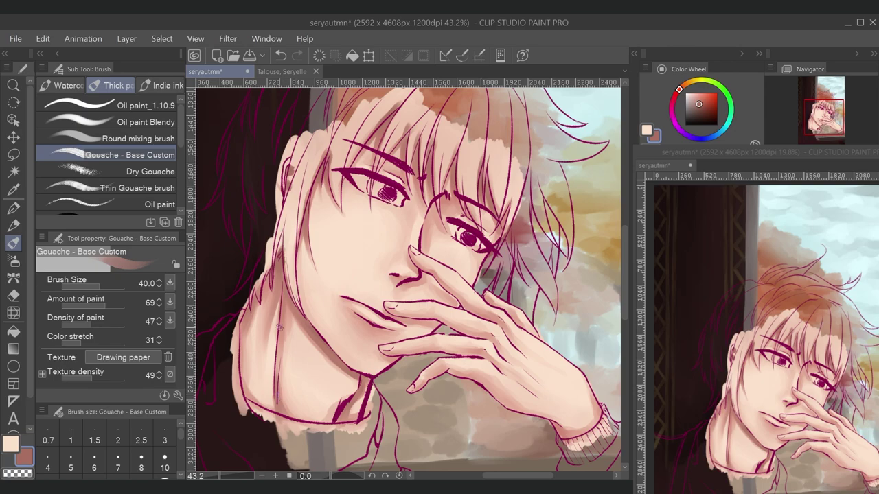
pyautogui.moveTo(291, 303); pyautogui.dragTo(281, 336)
pyautogui.scroll(1, 392, 275)
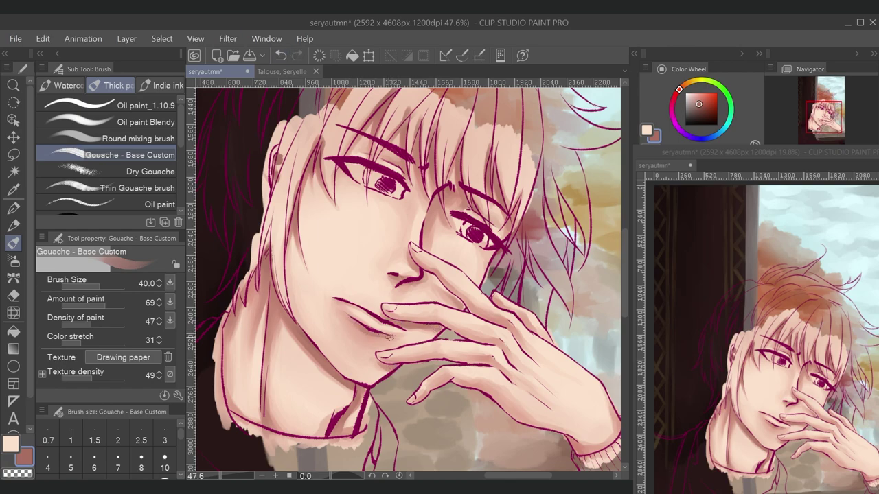
# Try finer shading strokes around the fingers at brush size 25, then undo the last strokes.
pyautogui.press('[')
pyautogui.press('[')
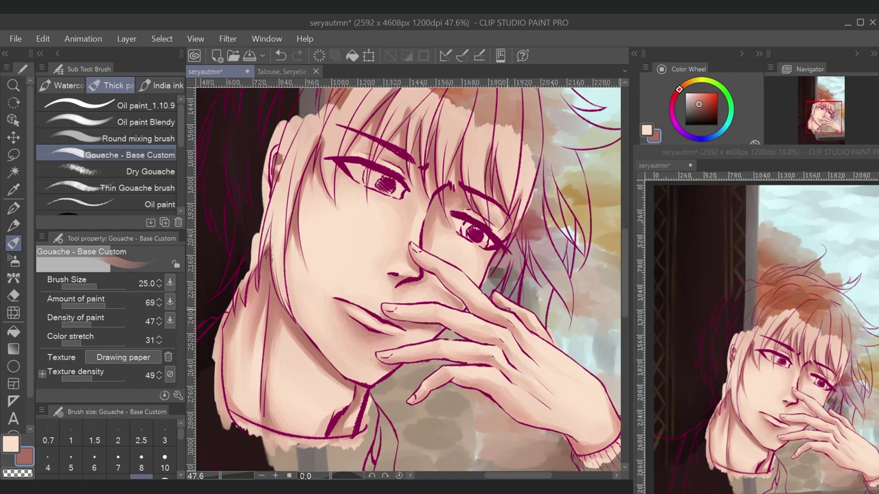
pyautogui.moveTo(500, 304); pyautogui.dragTo(479, 242)
pyautogui.hotkey('ctrl', 'z')
pyautogui.hotkey('ctrl', 'z')
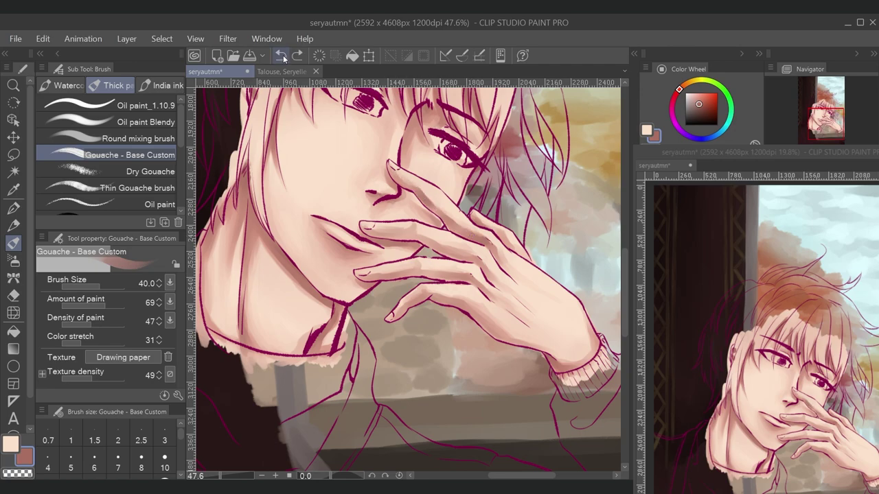
# Add a soft pink glow to the skin with the Soft airbrush at size 250 and clean up the spill around the fingers.
pyautogui.scroll(-2, 447, 227)
pyautogui.press('b')
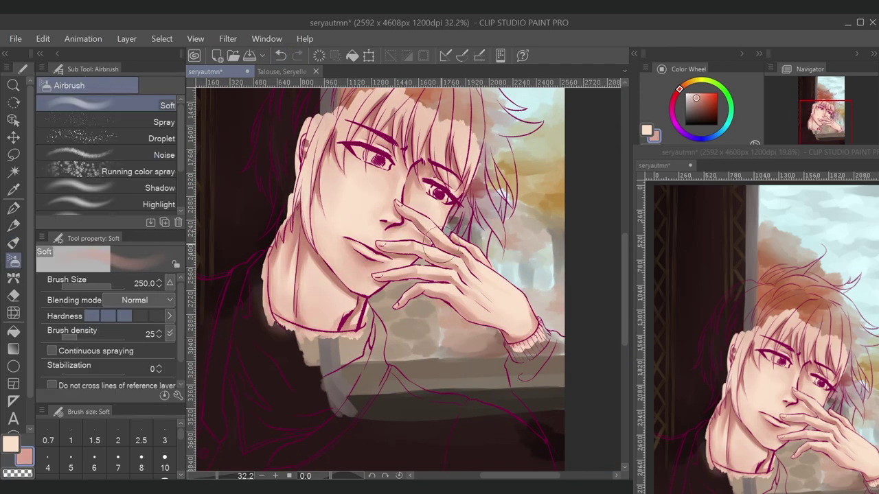
pyautogui.press('e')
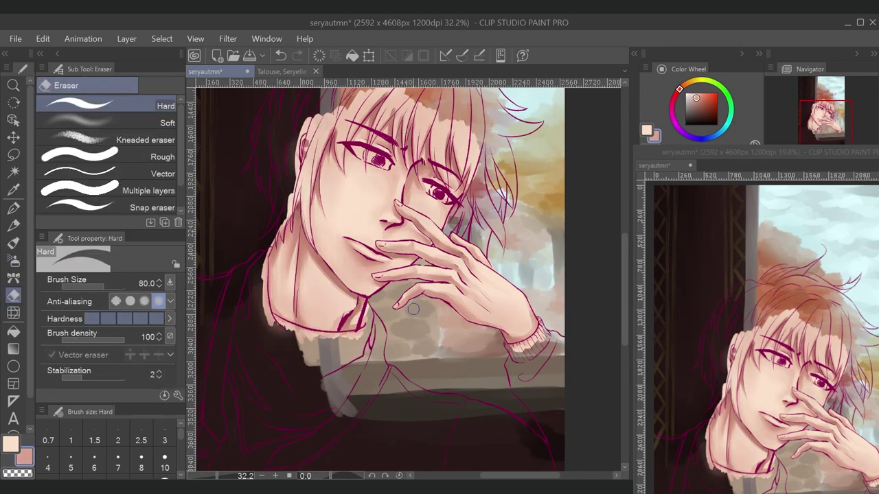
pyautogui.press('w')
pyautogui.click(408, 315)
pyautogui.scroll(1, 467, 294)
pyautogui.hotkey('ctrl', 'd')
# Paint both irises flat turquoise with the gouache brush at size 40 and tidy their edges with the Hard eraser.
pyautogui.press('b')
pyautogui.click(679, 90)
pyautogui.moveTo(384, 224); pyautogui.dragTo(409, 232)
pyautogui.click(689, 100)
pyautogui.click(726, 126)
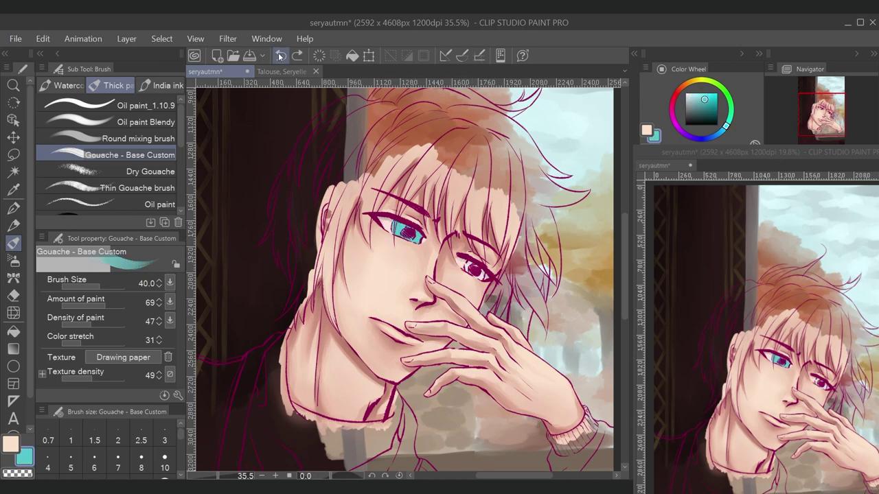
pyautogui.press('e')
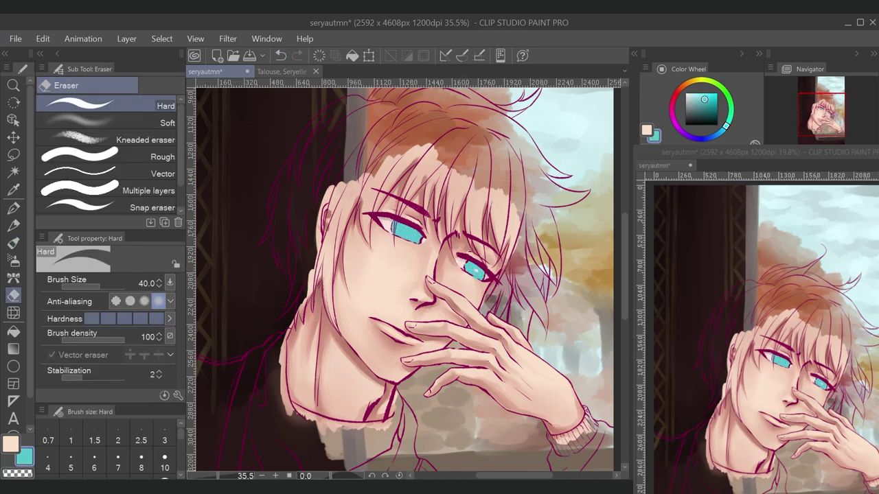
# Shade both irises with teal and dark green inside a selection of the eye color, darkening the pupils at brush size 40.
pyautogui.press('b')
pyautogui.keyDown('alt'); pyautogui.click(473, 271); pyautogui.keyUp('alt')
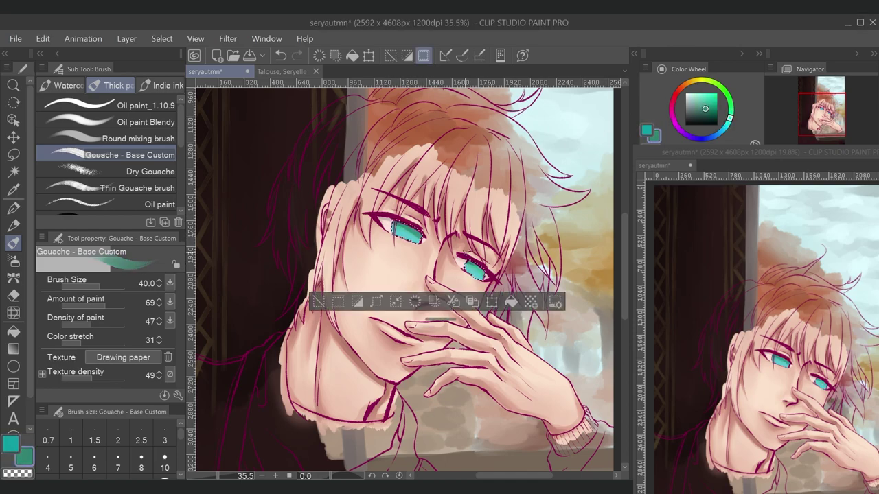
pyautogui.keyDown('alt'); pyautogui.click(394, 230); pyautogui.keyUp('alt')
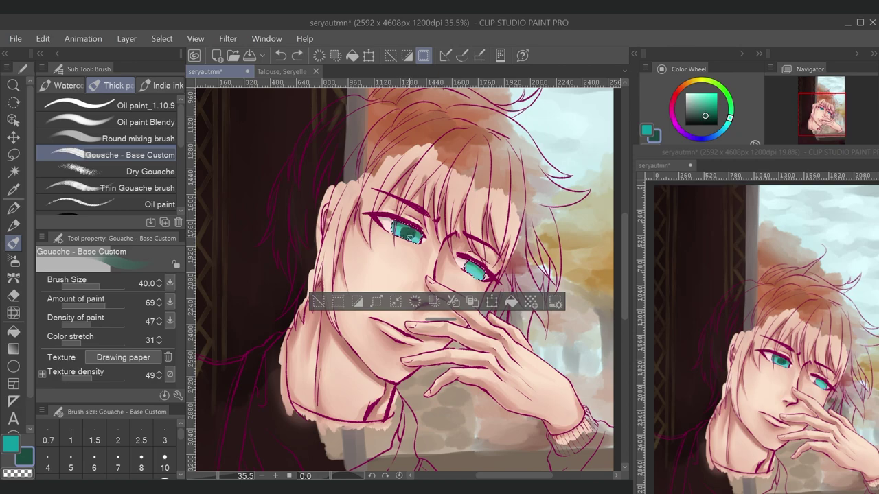
pyautogui.scroll(4, 381, 213)
pyautogui.press('e')
pyautogui.scroll(-2, 380, 213)
pyautogui.press('b')
pyautogui.press('b')
pyautogui.press('b')
pyautogui.press('b')
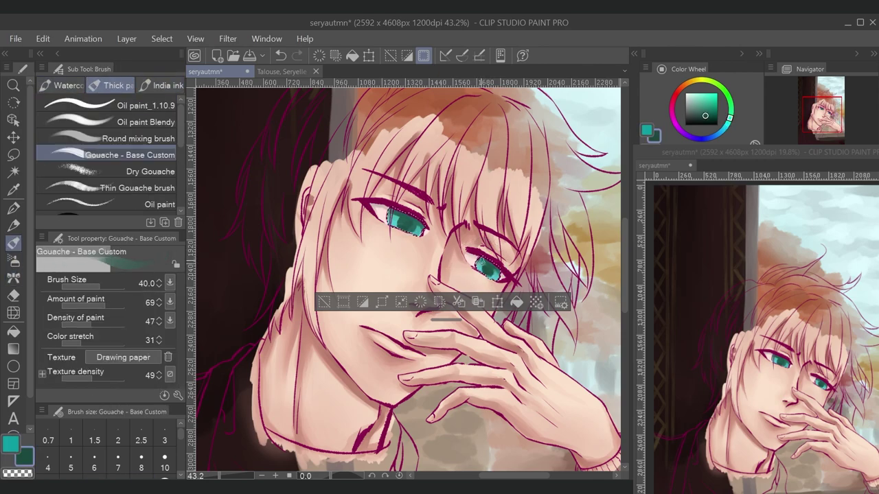
# Touch up both irises with light turquoise and darken the pupils with near-black teal using the gouache brush at size 20.
pyautogui.keyDown('alt'); pyautogui.click(411, 228); pyautogui.keyUp('alt')
pyautogui.keyDown('alt'); pyautogui.click(485, 266); pyautogui.keyUp('alt')
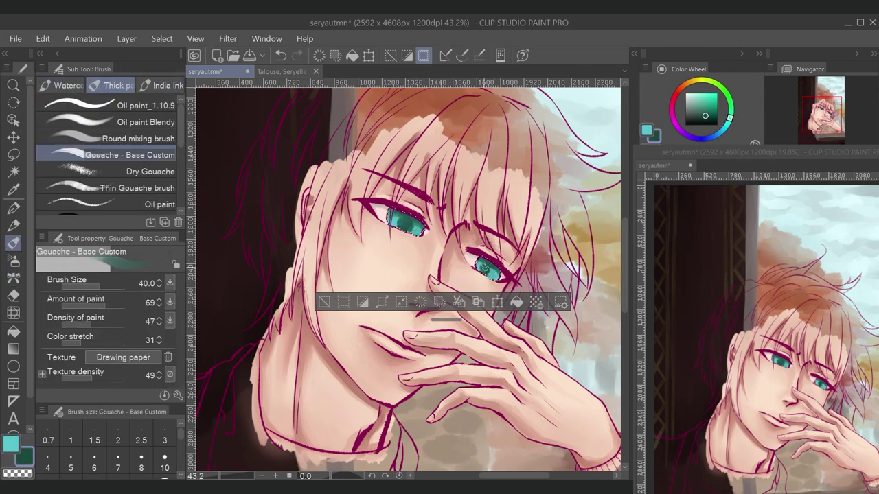
pyautogui.keyDown('alt'); pyautogui.click(405, 223); pyautogui.keyUp('alt')
pyautogui.hotkey('ctrl', 'z')
pyautogui.scroll(1, 409, 275)
pyautogui.press('[')
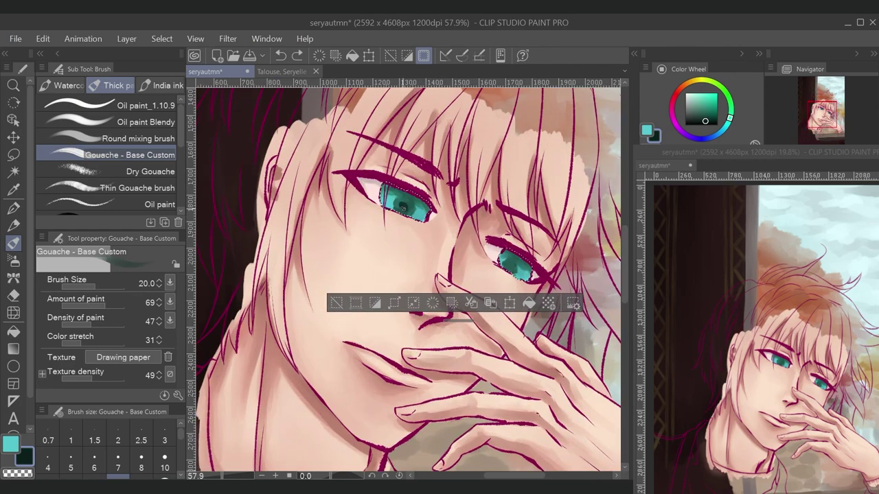
# Add pale blue highlights to both eyes with the gouache brush at size 30.
pyautogui.scroll(1, 405, 206)
pyautogui.keyDown('alt'); pyautogui.click(409, 201); pyautogui.keyUp('alt')
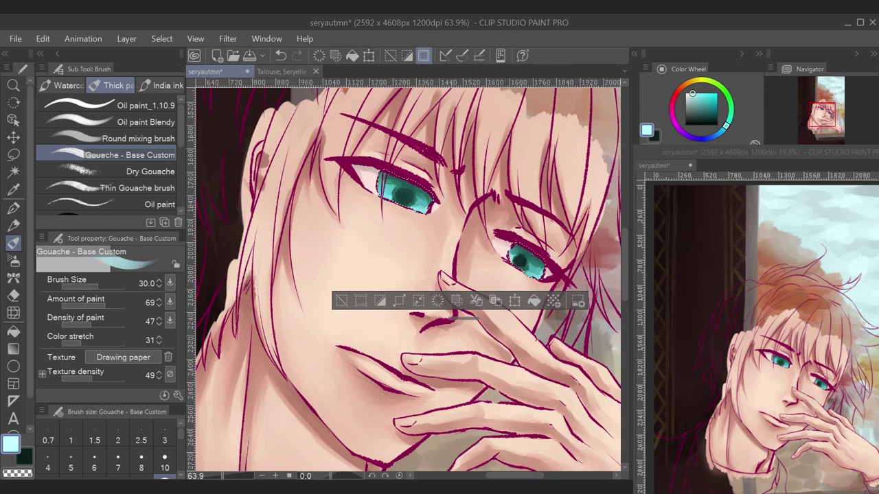
pyautogui.press('p')
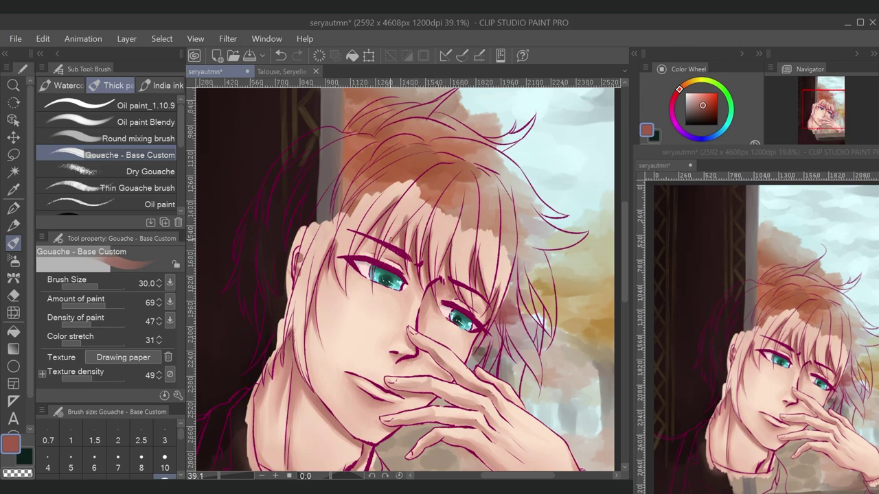
# Deepen the skin shadows around the neck and hand with reddish brown at brush size 40, undoing the unwanted stroke.
pyautogui.moveTo(332, 274)
pyautogui.mouseDown()
pyautogui.moveTo(314, 309)
pyautogui.moveTo(298, 258)
pyautogui.moveTo(297, 364)
pyautogui.mouseUp()
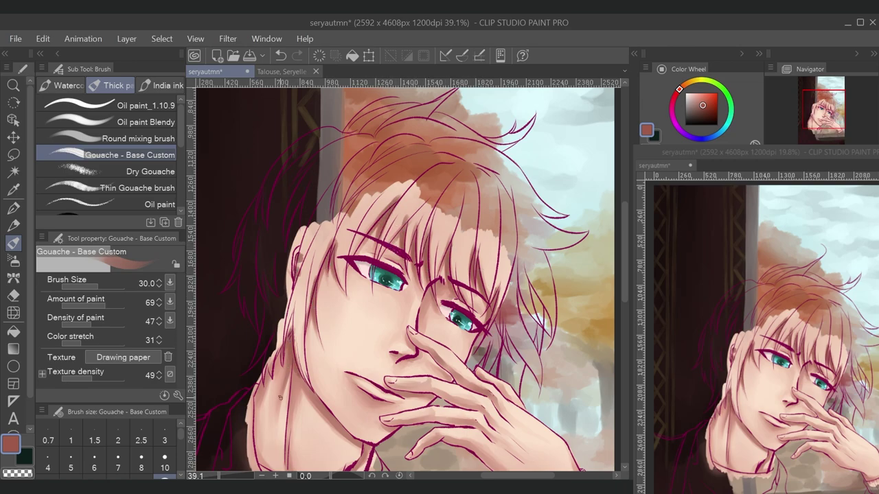
pyautogui.press(']')
pyautogui.scroll(-3, 258, 402)
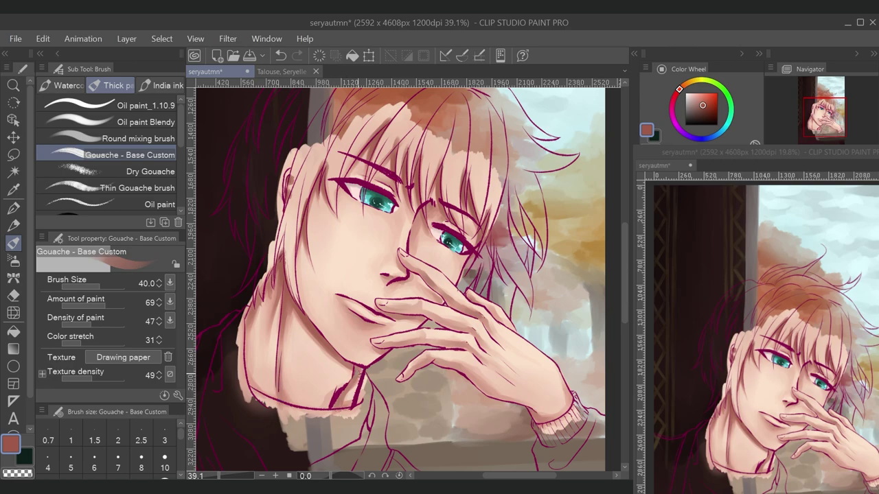
pyautogui.moveTo(346, 378); pyautogui.dragTo(285, 340)
pyautogui.hotkey('ctrl', 'z')
pyautogui.moveTo(364, 240)
pyautogui.mouseDown()
pyautogui.moveTo(374, 260)
pyautogui.moveTo(361, 245)
pyautogui.mouseUp()
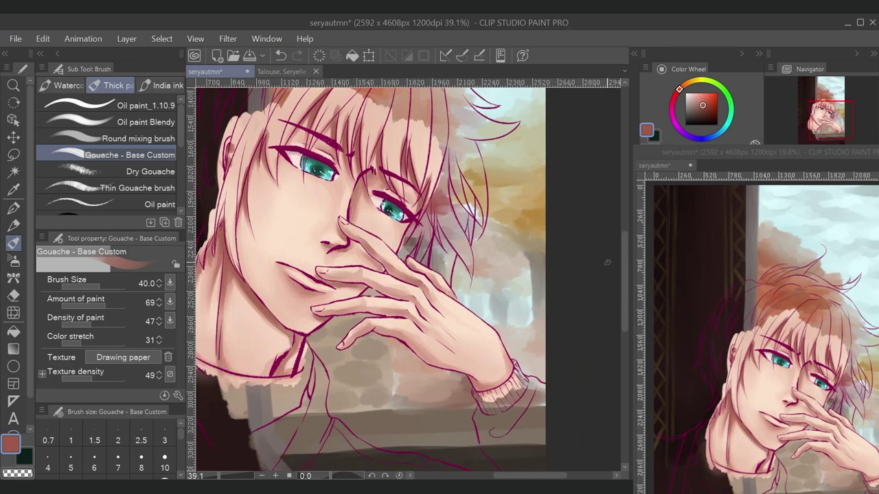
# Blend the skin shading on the face, neck and hand with peach tones using the Soft airbrush at size 100.
pyautogui.press('b')
pyautogui.moveTo(284, 344)
pyautogui.mouseDown()
pyautogui.moveTo(312, 334)
pyautogui.moveTo(288, 316)
pyautogui.moveTo(312, 335)
pyautogui.mouseUp()
pyautogui.press('[')
pyautogui.moveTo(235, 229)
pyautogui.mouseDown()
pyautogui.moveTo(211, 258)
pyautogui.moveTo(284, 240)
pyautogui.moveTo(275, 258)
pyautogui.moveTo(132, 226)
pyautogui.moveTo(106, 199)
pyautogui.mouseUp()
pyautogui.press('e')
pyautogui.press('b')
pyautogui.moveTo(317, 356)
pyautogui.mouseDown()
pyautogui.moveTo(422, 439)
pyautogui.moveTo(489, 446)
pyautogui.moveTo(474, 438)
pyautogui.mouseUp()
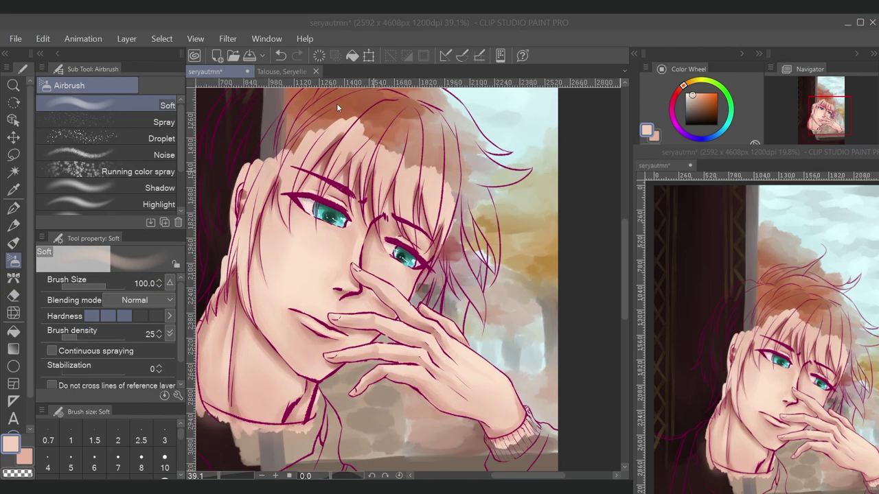
# Block in the main mass of the hair in flat golden yellow with the gouache brush at size 60.
pyautogui.press('b')
pyautogui.moveTo(337, 103); pyautogui.dragTo(360, 223)
pyautogui.moveTo(440, 223)
pyautogui.mouseDown()
pyautogui.moveTo(403, 275)
pyautogui.moveTo(401, 300)
pyautogui.mouseUp()
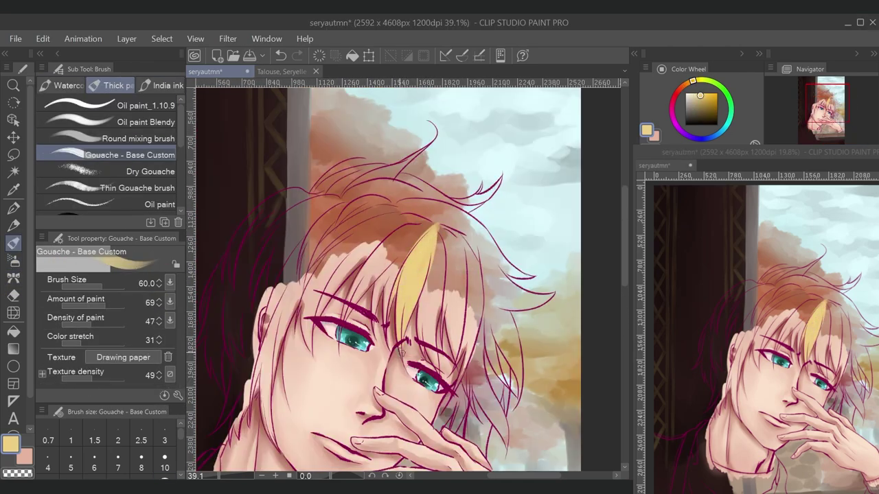
pyautogui.moveTo(431, 225); pyautogui.dragTo(388, 269)
pyautogui.press(']')
pyautogui.moveTo(429, 221)
pyautogui.mouseDown()
pyautogui.moveTo(337, 284)
pyautogui.moveTo(412, 209)
pyautogui.mouseUp()
pyautogui.moveTo(305, 328)
pyautogui.mouseDown()
pyautogui.moveTo(300, 291)
pyautogui.moveTo(381, 203)
pyautogui.mouseUp()
pyautogui.moveTo(287, 269)
pyautogui.mouseDown()
pyautogui.moveTo(341, 224)
pyautogui.moveTo(330, 206)
pyautogui.moveTo(310, 321)
pyautogui.moveTo(295, 179)
pyautogui.moveTo(255, 291)
pyautogui.moveTo(284, 380)
pyautogui.moveTo(300, 348)
pyautogui.moveTo(289, 227)
pyautogui.moveTo(282, 312)
pyautogui.moveTo(268, 343)
pyautogui.mouseUp()
pyautogui.moveTo(521, 198)
pyautogui.mouseDown()
pyautogui.moveTo(381, 212)
pyautogui.moveTo(375, 340)
pyautogui.moveTo(395, 206)
pyautogui.moveTo(385, 343)
pyautogui.mouseUp()
pyautogui.moveTo(384, 344)
pyautogui.mouseDown()
pyautogui.moveTo(401, 289)
pyautogui.moveTo(374, 331)
pyautogui.moveTo(389, 341)
pyautogui.moveTo(422, 295)
pyautogui.moveTo(412, 241)
pyautogui.moveTo(433, 233)
pyautogui.moveTo(438, 288)
pyautogui.moveTo(424, 206)
pyautogui.moveTo(440, 177)
pyautogui.moveTo(481, 294)
pyautogui.mouseUp()
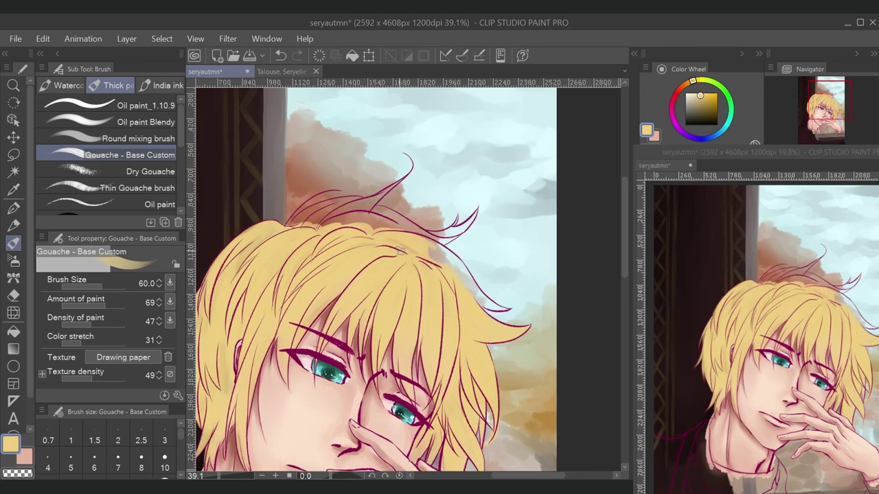
# Extend the flat yellow into the wispy tufts on top and the outer strands on the window side of the hair.
pyautogui.moveTo(292, 231); pyautogui.dragTo(347, 191)
pyautogui.scroll(2, 347, 192)
pyautogui.moveTo(364, 158); pyautogui.dragTo(474, 138)
pyautogui.moveTo(384, 175); pyautogui.dragTo(522, 140)
pyautogui.scroll(2, 434, 275)
pyautogui.moveTo(525, 265)
pyautogui.mouseDown()
pyautogui.moveTo(547, 345)
pyautogui.moveTo(592, 333)
pyautogui.moveTo(570, 364)
pyautogui.mouseUp()
pyautogui.scroll(-1, 563, 343)
# Fill out the hair edge beside the dark wall and start its light brown shading with a smaller gouache brush.
pyautogui.press('[')
pyautogui.moveTo(248, 185)
pyautogui.mouseDown()
pyautogui.moveTo(223, 230)
pyautogui.moveTo(217, 278)
pyautogui.mouseUp()
pyautogui.moveTo(207, 238)
pyautogui.mouseDown()
pyautogui.moveTo(289, 166)
pyautogui.moveTo(276, 240)
pyautogui.mouseUp()
pyautogui.press('[')
pyautogui.press('[')
pyautogui.moveTo(281, 295)
pyautogui.mouseDown()
pyautogui.moveTo(308, 281)
pyautogui.moveTo(308, 238)
pyautogui.mouseUp()
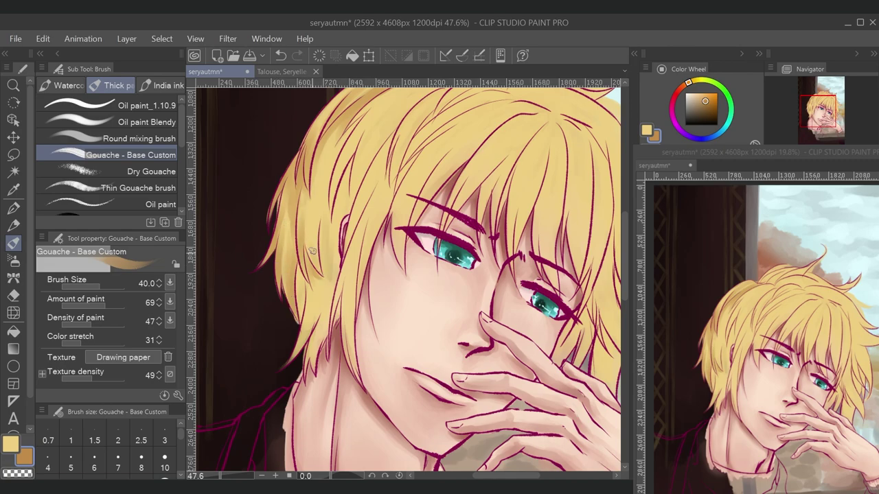
# Paint light brown strand shadows through the back hair beside the dark wall at brush size 40.
pyautogui.moveTo(306, 360); pyautogui.dragTo(321, 321)
pyautogui.moveTo(294, 361); pyautogui.dragTo(313, 295)
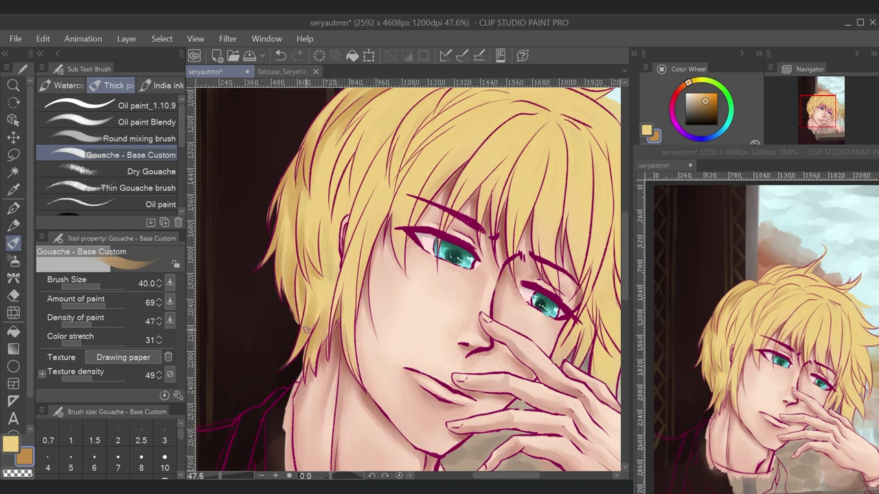
pyautogui.moveTo(309, 329); pyautogui.dragTo(328, 213)
pyautogui.moveTo(338, 295)
pyautogui.mouseDown()
pyautogui.moveTo(316, 199)
pyautogui.moveTo(311, 242)
pyautogui.moveTo(354, 125)
pyautogui.mouseUp()
pyautogui.moveTo(317, 200); pyautogui.dragTo(335, 131)
pyautogui.moveTo(327, 216); pyautogui.dragTo(344, 152)
pyautogui.moveTo(351, 207); pyautogui.dragTo(347, 156)
pyautogui.moveTo(333, 234); pyautogui.dragTo(381, 143)
pyautogui.moveTo(474, 142); pyautogui.dragTo(447, 187)
pyautogui.moveTo(371, 206); pyautogui.dragTo(398, 134)
pyautogui.moveTo(323, 206)
pyautogui.mouseDown()
pyautogui.moveTo(361, 141)
pyautogui.moveTo(388, 131)
pyautogui.mouseUp()
pyautogui.moveTo(363, 242); pyautogui.dragTo(357, 184)
pyautogui.moveTo(350, 217); pyautogui.dragTo(331, 256)
pyautogui.moveTo(340, 302); pyautogui.dragTo(351, 216)
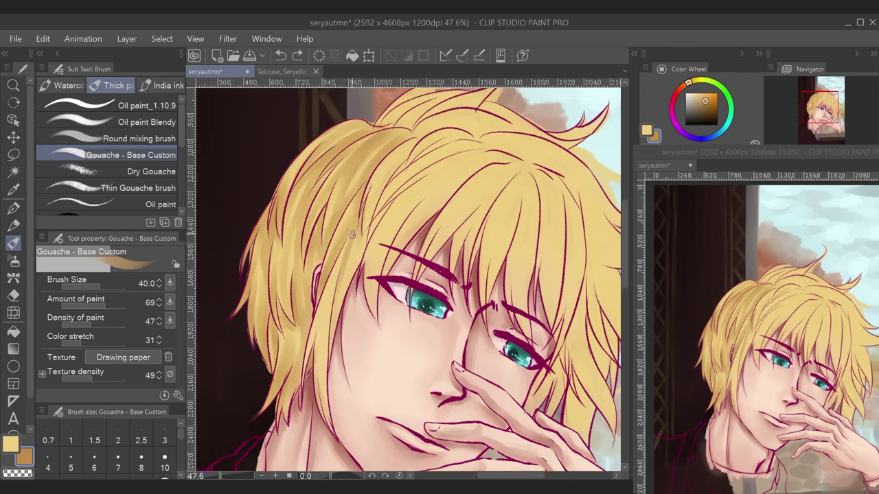
# Carry the light brown strand shading over the side locks, crown and fringe at brush size 40.
pyautogui.moveTo(328, 352); pyautogui.dragTo(354, 240)
pyautogui.moveTo(349, 277); pyautogui.dragTo(378, 218)
pyautogui.moveTo(309, 363); pyautogui.dragTo(343, 251)
pyautogui.moveTo(317, 392); pyautogui.dragTo(323, 333)
pyautogui.moveTo(385, 231); pyautogui.dragTo(415, 161)
pyautogui.moveTo(388, 187)
pyautogui.mouseDown()
pyautogui.moveTo(456, 136)
pyautogui.moveTo(479, 144)
pyautogui.mouseUp()
pyautogui.moveTo(374, 233); pyautogui.dragTo(412, 142)
pyautogui.moveTo(376, 193); pyautogui.dragTo(405, 152)
pyautogui.moveTo(443, 143); pyautogui.dragTo(476, 128)
pyautogui.moveTo(374, 237); pyautogui.dragTo(434, 175)
pyautogui.moveTo(388, 218); pyautogui.dragTo(367, 259)
pyautogui.moveTo(412, 237); pyautogui.dragTo(473, 161)
pyautogui.moveTo(453, 172); pyautogui.dragTo(501, 147)
pyautogui.moveTo(394, 219); pyautogui.dragTo(467, 168)
pyautogui.moveTo(374, 271)
pyautogui.mouseDown()
pyautogui.moveTo(405, 200)
pyautogui.moveTo(473, 175)
pyautogui.mouseUp()
pyautogui.moveTo(423, 220); pyautogui.dragTo(465, 180)
pyautogui.moveTo(405, 248); pyautogui.dragTo(414, 230)
pyautogui.moveTo(615, 164); pyautogui.dragTo(544, 204)
pyautogui.moveTo(308, 165)
pyautogui.mouseDown()
pyautogui.moveTo(371, 129)
pyautogui.moveTo(370, 137)
pyautogui.mouseUp()
pyautogui.moveTo(340, 169); pyautogui.dragTo(418, 131)
pyautogui.moveTo(412, 165); pyautogui.dragTo(455, 99)
pyautogui.moveTo(419, 184); pyautogui.dragTo(515, 147)
pyautogui.moveTo(367, 162)
pyautogui.mouseDown()
pyautogui.moveTo(358, 174)
pyautogui.moveTo(458, 157)
pyautogui.moveTo(408, 115)
pyautogui.mouseUp()
pyautogui.moveTo(302, 149); pyautogui.dragTo(335, 129)
pyautogui.moveTo(364, 158); pyautogui.dragTo(437, 128)
pyautogui.moveTo(462, 142); pyautogui.dragTo(446, 165)
pyautogui.moveTo(508, 224); pyautogui.dragTo(467, 177)
pyautogui.moveTo(411, 186); pyautogui.dragTo(456, 145)
pyautogui.moveTo(443, 200); pyautogui.dragTo(460, 172)
pyautogui.moveTo(460, 244)
pyautogui.mouseDown()
pyautogui.moveTo(501, 180)
pyautogui.moveTo(501, 145)
pyautogui.mouseUp()
pyautogui.moveTo(481, 206); pyautogui.dragTo(412, 167)
pyautogui.moveTo(419, 221); pyautogui.dragTo(464, 203)
pyautogui.moveTo(397, 218)
pyautogui.mouseDown()
pyautogui.moveTo(397, 193)
pyautogui.moveTo(432, 295)
pyautogui.mouseUp()
pyautogui.moveTo(398, 265); pyautogui.dragTo(409, 299)
pyautogui.moveTo(426, 288)
pyautogui.mouseDown()
pyautogui.moveTo(409, 233)
pyautogui.moveTo(367, 302)
pyautogui.moveTo(364, 328)
pyautogui.mouseUp()
pyautogui.moveTo(370, 172); pyautogui.dragTo(374, 302)
pyautogui.moveTo(357, 227)
pyautogui.mouseDown()
pyautogui.moveTo(338, 304)
pyautogui.moveTo(322, 267)
pyautogui.moveTo(394, 389)
pyautogui.mouseUp()
# Shade the remaining hair strands with broader light brown strokes at brush size 50.
pyautogui.press(']')
pyautogui.moveTo(420, 306); pyautogui.dragTo(410, 340)
pyautogui.moveTo(409, 323)
pyautogui.mouseDown()
pyautogui.moveTo(397, 178)
pyautogui.moveTo(411, 219)
pyautogui.mouseUp()
pyautogui.moveTo(398, 177); pyautogui.dragTo(418, 247)
pyautogui.moveTo(412, 324); pyautogui.dragTo(414, 261)
pyautogui.moveTo(403, 175)
pyautogui.mouseDown()
pyautogui.moveTo(437, 248)
pyautogui.moveTo(410, 357)
pyautogui.mouseUp()
pyautogui.moveTo(395, 192); pyautogui.dragTo(400, 248)
pyautogui.moveTo(401, 165); pyautogui.dragTo(381, 230)
pyautogui.moveTo(392, 192); pyautogui.dragTo(385, 236)
pyautogui.moveTo(370, 309); pyautogui.dragTo(384, 250)
pyautogui.moveTo(363, 171); pyautogui.dragTo(350, 240)
pyautogui.moveTo(353, 254); pyautogui.dragTo(339, 302)
pyautogui.moveTo(357, 175); pyautogui.dragTo(333, 265)
pyautogui.moveTo(337, 206)
pyautogui.mouseDown()
pyautogui.moveTo(311, 237)
pyautogui.moveTo(309, 273)
pyautogui.mouseUp()
pyautogui.moveTo(370, 165)
pyautogui.mouseDown()
pyautogui.moveTo(317, 214)
pyautogui.moveTo(272, 278)
pyautogui.mouseUp()
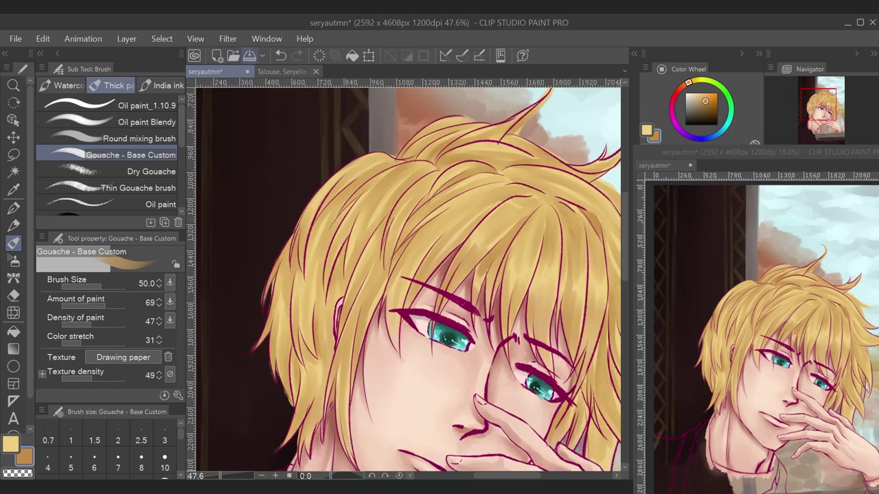
# Paint deeper brown shadows between the outer strands beside the dark wall at brush size 30.
pyautogui.press('[')
pyautogui.press('[')
pyautogui.keyDown('alt'); pyautogui.click(362, 160); pyautogui.keyUp('alt')
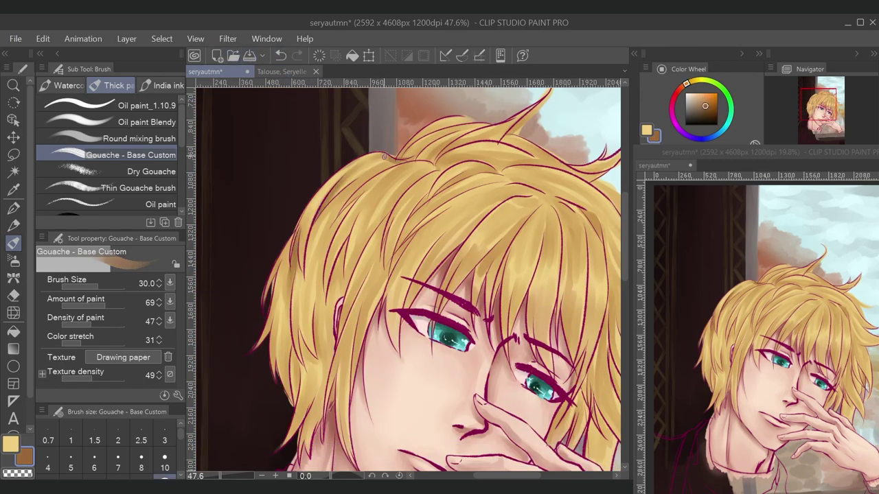
pyautogui.moveTo(275, 261); pyautogui.dragTo(268, 328)
pyautogui.moveTo(281, 271)
pyautogui.mouseDown()
pyautogui.moveTo(266, 333)
pyautogui.moveTo(284, 374)
pyautogui.mouseUp()
pyautogui.moveTo(287, 314); pyautogui.dragTo(295, 361)
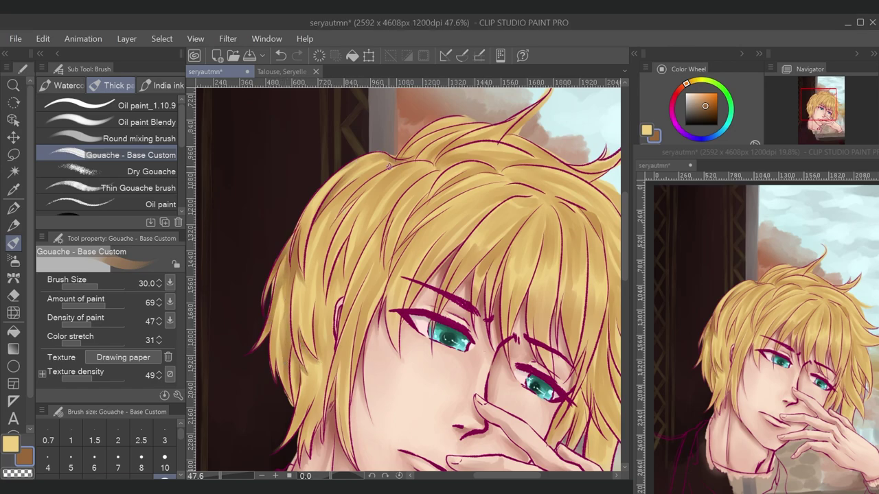
pyautogui.moveTo(397, 162); pyautogui.dragTo(323, 237)
pyautogui.moveTo(360, 194); pyautogui.dragTo(319, 302)
pyautogui.moveTo(323, 233); pyautogui.dragTo(314, 316)
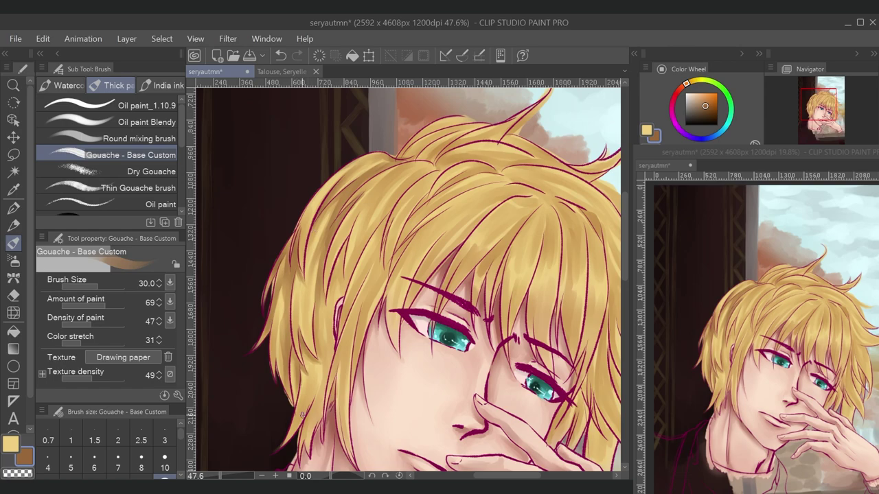
pyautogui.moveTo(304, 424)
pyautogui.mouseDown()
pyautogui.moveTo(321, 401)
pyautogui.moveTo(318, 383)
pyautogui.mouseUp()
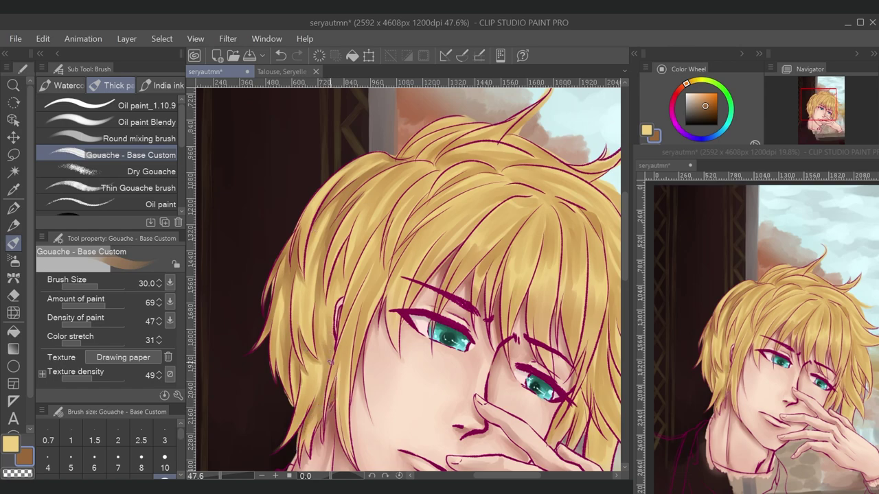
# Deepen the brown shadows in the strands around the ear and temple at brush size 30.
pyautogui.keyDown('alt'); pyautogui.click(348, 220); pyautogui.keyUp('alt')
pyautogui.keyDown('alt'); pyautogui.click(389, 195); pyautogui.keyUp('alt')
pyautogui.moveTo(325, 263); pyautogui.dragTo(334, 335)
pyautogui.moveTo(379, 221); pyautogui.dragTo(345, 288)
pyautogui.moveTo(437, 166); pyautogui.dragTo(409, 181)
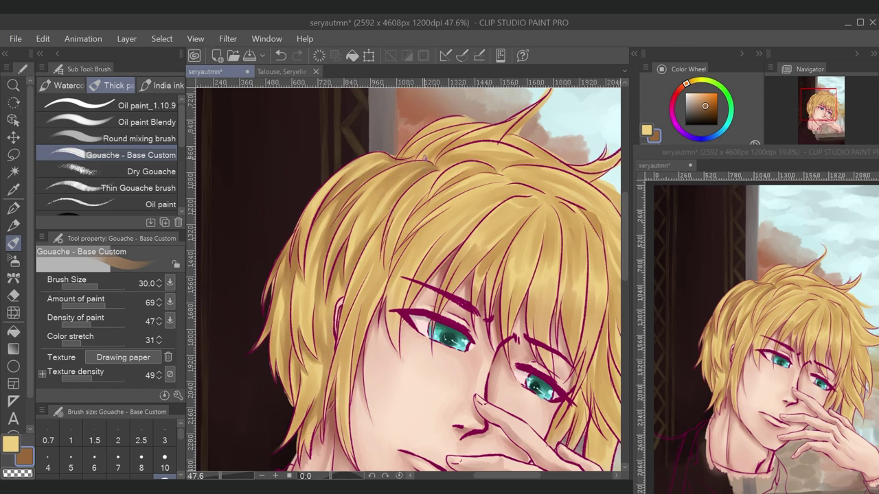
pyautogui.moveTo(346, 310); pyautogui.dragTo(377, 246)
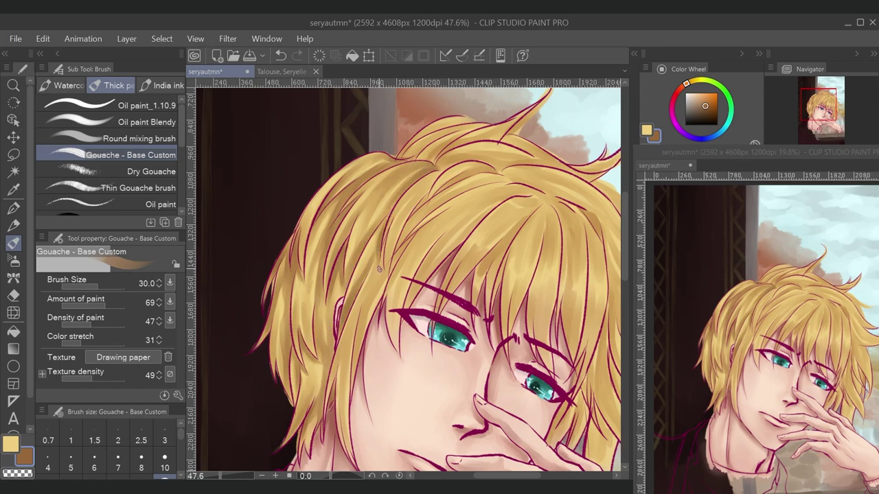
pyautogui.moveTo(367, 295); pyautogui.dragTo(342, 449)
pyautogui.moveTo(350, 319); pyautogui.dragTo(334, 379)
pyautogui.moveTo(379, 280); pyautogui.dragTo(330, 277)
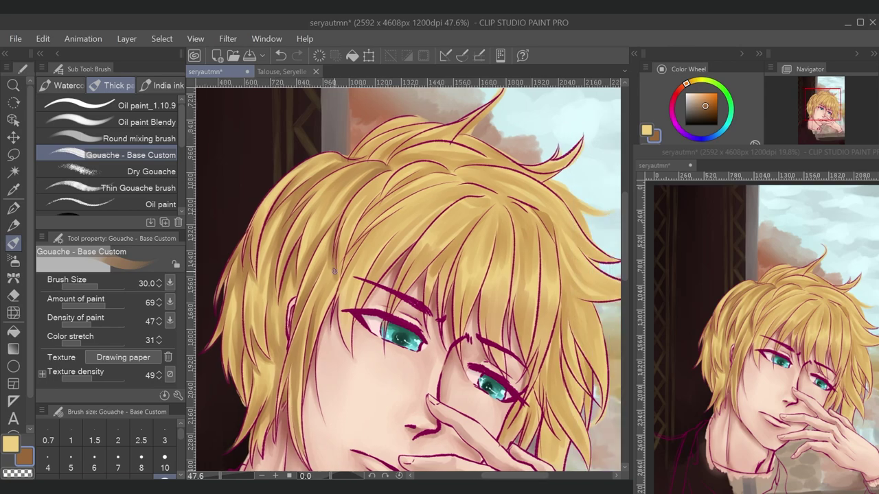
# Add darker brown shadows along the parted strands of the crown and top of the hair.
pyautogui.moveTo(408, 195)
pyautogui.mouseDown()
pyautogui.moveTo(350, 243)
pyautogui.moveTo(356, 231)
pyautogui.mouseUp()
pyautogui.moveTo(427, 169); pyautogui.dragTo(361, 209)
pyautogui.moveTo(356, 218); pyautogui.dragTo(344, 246)
pyautogui.moveTo(448, 172); pyautogui.dragTo(383, 145)
pyautogui.moveTo(295, 218); pyautogui.dragTo(270, 273)
pyautogui.moveTo(352, 173); pyautogui.dragTo(283, 244)
pyautogui.moveTo(343, 188); pyautogui.dragTo(293, 278)
pyautogui.moveTo(370, 181); pyautogui.dragTo(309, 254)
pyautogui.moveTo(416, 159); pyautogui.dragTo(337, 190)
pyautogui.moveTo(367, 165); pyautogui.dragTo(283, 280)
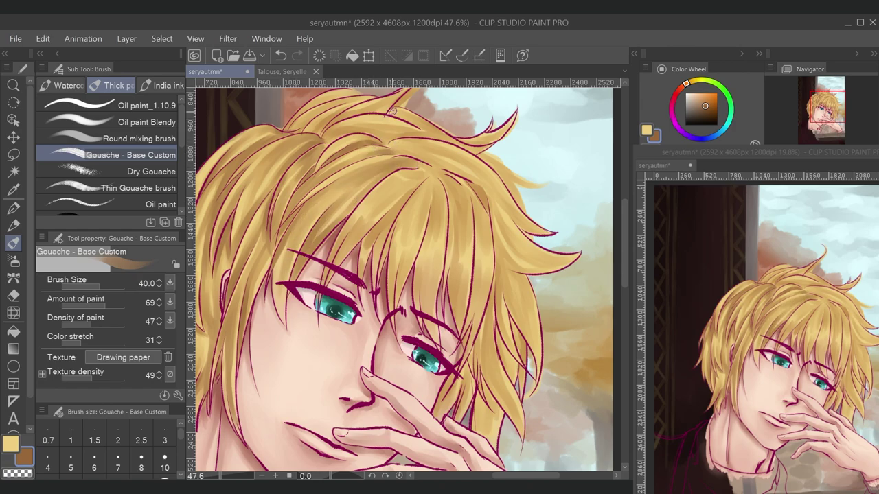
# Paint brown shadows into the lower fringe strands above the nose and the window-side eye at brush size 40.
pyautogui.moveTo(431, 132); pyautogui.dragTo(376, 102)
pyautogui.press('[')
pyautogui.press('[')
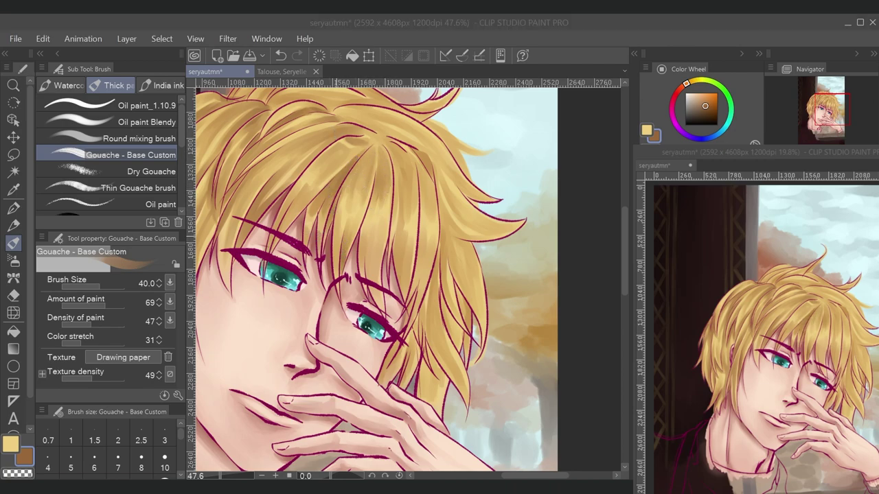
pyautogui.moveTo(360, 253); pyautogui.dragTo(365, 279)
pyautogui.moveTo(363, 229)
pyautogui.mouseDown()
pyautogui.moveTo(379, 282)
pyautogui.moveTo(383, 258)
pyautogui.mouseUp()
pyautogui.moveTo(394, 231); pyautogui.dragTo(399, 253)
pyautogui.moveTo(394, 216); pyautogui.dragTo(405, 274)
pyautogui.moveTo(398, 252); pyautogui.dragTo(407, 297)
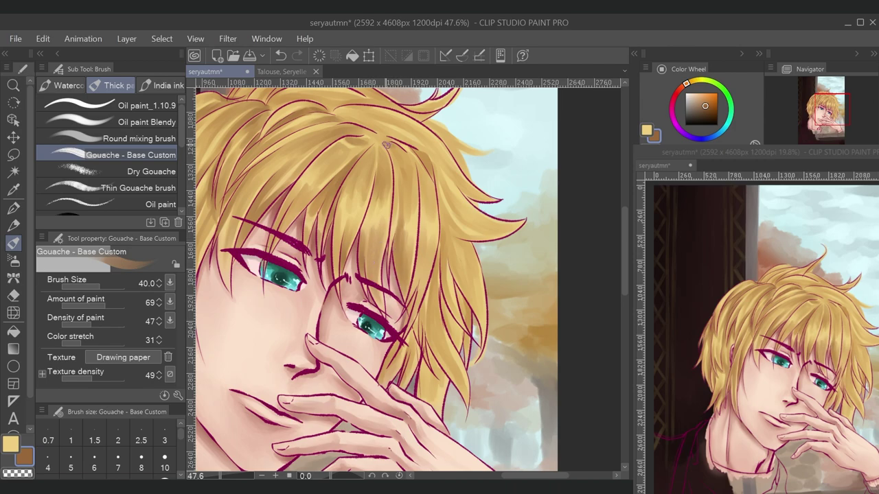
# Darken the roots of the fringe where the strands fan out from the parting at brush size 40.
pyautogui.moveTo(392, 145); pyautogui.dragTo(405, 188)
pyautogui.moveTo(409, 153); pyautogui.dragTo(416, 200)
pyautogui.moveTo(411, 168); pyautogui.dragTo(418, 209)
pyautogui.moveTo(411, 224); pyautogui.dragTo(414, 291)
pyautogui.moveTo(411, 153); pyautogui.dragTo(430, 193)
pyautogui.moveTo(423, 175); pyautogui.dragTo(434, 214)
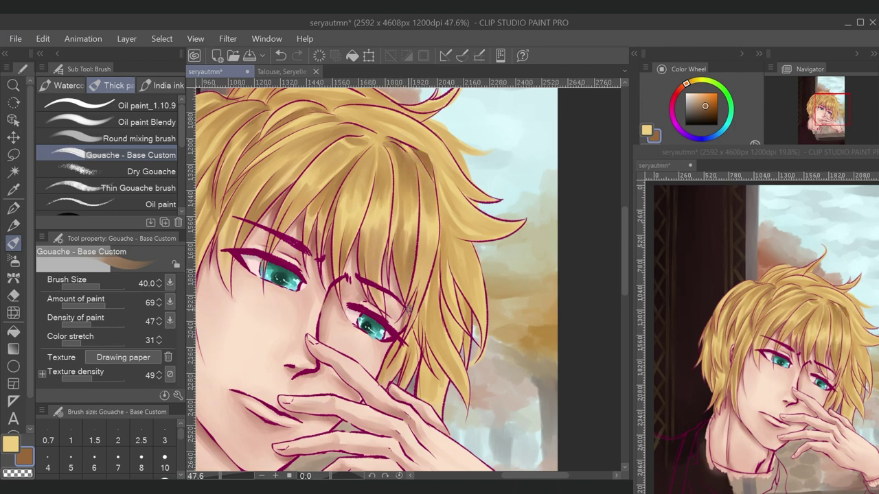
# Add brown shadows along the hair strands beside the window-side eye and the outer tips at brush size 40.
pyautogui.moveTo(423, 266); pyautogui.dragTo(431, 317)
pyautogui.moveTo(410, 243); pyautogui.dragTo(430, 345)
pyautogui.moveTo(420, 263); pyautogui.dragTo(439, 350)
pyautogui.moveTo(435, 343); pyautogui.dragTo(451, 370)
pyautogui.moveTo(416, 328)
pyautogui.mouseDown()
pyautogui.moveTo(406, 375)
pyautogui.moveTo(425, 406)
pyautogui.mouseUp()
pyautogui.moveTo(444, 293); pyautogui.dragTo(466, 355)
pyautogui.moveTo(446, 239); pyautogui.dragTo(457, 321)
pyautogui.moveTo(441, 199); pyautogui.dragTo(455, 252)
pyautogui.moveTo(475, 217)
pyautogui.mouseDown()
pyautogui.moveTo(446, 237)
pyautogui.moveTo(464, 302)
pyautogui.mouseUp()
pyautogui.moveTo(468, 245); pyautogui.dragTo(473, 282)
pyautogui.moveTo(435, 168); pyautogui.dragTo(460, 224)
pyautogui.moveTo(452, 193); pyautogui.dragTo(501, 234)
# Deepen the brown shadows between the strands across the crown and top of the head.
pyautogui.moveTo(405, 125)
pyautogui.mouseDown()
pyautogui.moveTo(382, 201)
pyautogui.moveTo(431, 252)
pyautogui.mouseUp()
pyautogui.moveTo(363, 192); pyautogui.dragTo(316, 211)
pyautogui.moveTo(251, 176); pyautogui.dragTo(327, 186)
pyautogui.moveTo(313, 177); pyautogui.dragTo(421, 195)
pyautogui.moveTo(353, 172)
pyautogui.mouseDown()
pyautogui.moveTo(323, 146)
pyautogui.moveTo(419, 203)
pyautogui.mouseUp()
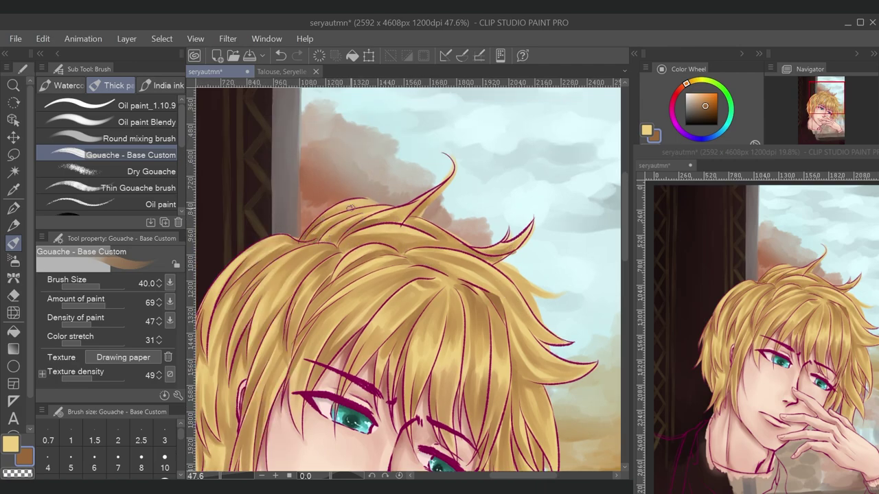
# Glaze muted purple tints over the shadowed hair strands at brush size 70.
pyautogui.scroll(-1, 452, 280)
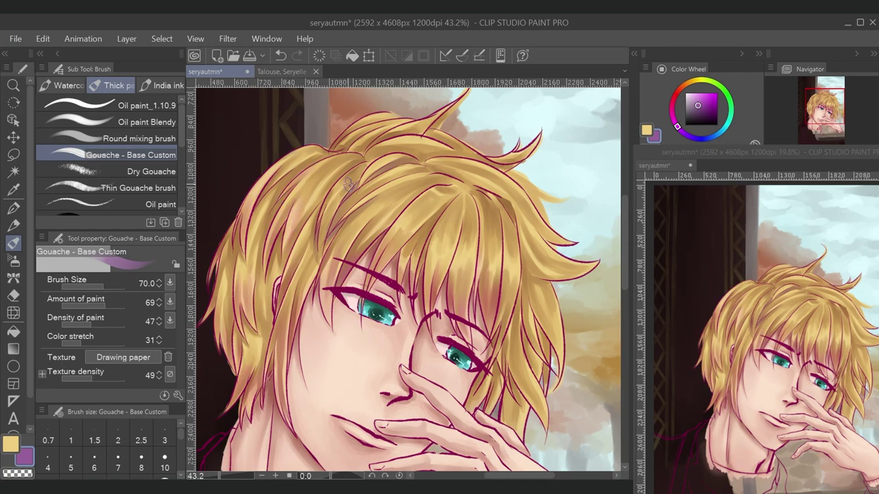
pyautogui.moveTo(364, 202); pyautogui.dragTo(244, 186)
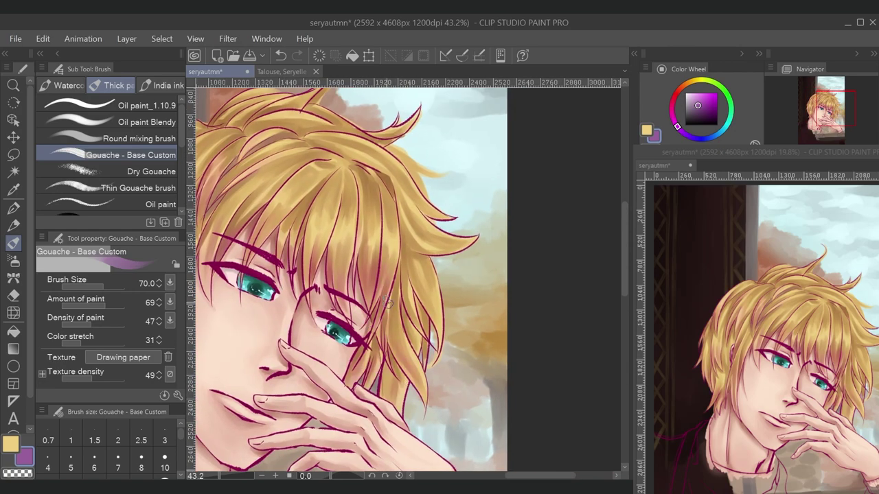
pyautogui.keyDown('alt'); pyautogui.click(410, 195); pyautogui.keyUp('alt')
# Fill the shirt from the neckline to the canvas bottom with a pale lavender base.
pyautogui.scroll(-3, 410, 196)
pyautogui.moveTo(300, 265)
pyautogui.mouseDown()
pyautogui.moveTo(329, 147)
pyautogui.moveTo(323, 172)
pyautogui.moveTo(412, 247)
pyautogui.moveTo(333, 178)
pyautogui.moveTo(381, 271)
pyautogui.moveTo(353, 216)
pyautogui.moveTo(367, 214)
pyautogui.moveTo(368, 264)
pyautogui.moveTo(388, 226)
pyautogui.moveTo(406, 228)
pyautogui.mouseUp()
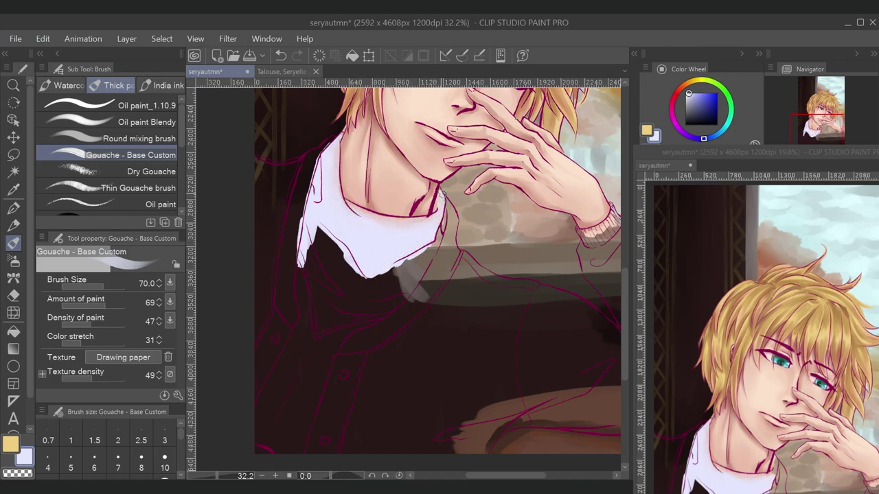
pyautogui.moveTo(426, 189)
pyautogui.mouseDown()
pyautogui.moveTo(357, 302)
pyautogui.moveTo(316, 323)
pyautogui.moveTo(391, 305)
pyautogui.moveTo(350, 275)
pyautogui.moveTo(422, 264)
pyautogui.moveTo(454, 162)
pyautogui.mouseUp()
pyautogui.moveTo(336, 278)
pyautogui.mouseDown()
pyautogui.moveTo(278, 383)
pyautogui.moveTo(446, 206)
pyautogui.moveTo(316, 371)
pyautogui.moveTo(331, 130)
pyautogui.moveTo(330, 255)
pyautogui.moveTo(302, 343)
pyautogui.mouseUp()
pyautogui.moveTo(323, 206)
pyautogui.mouseDown()
pyautogui.moveTo(302, 261)
pyautogui.moveTo(308, 206)
pyautogui.moveTo(292, 290)
pyautogui.mouseUp()
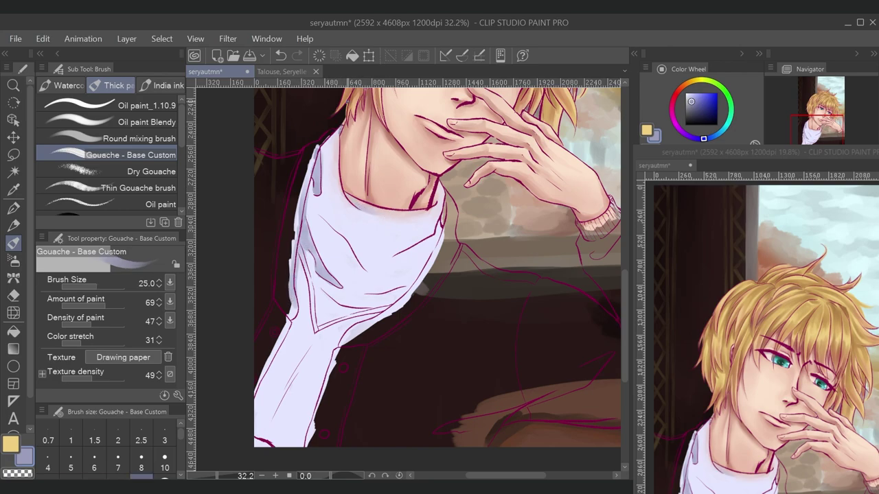
# Shade the draped folds across the shirt's chest with grey-lavender at brush sizes 60 and 80.
pyautogui.keyDown('alt'); pyautogui.click(330, 184); pyautogui.keyUp('alt')
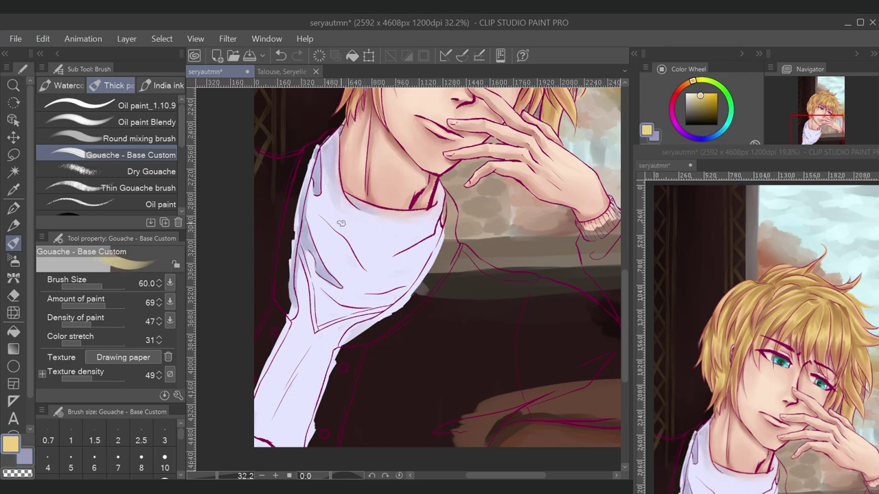
pyautogui.moveTo(309, 207); pyautogui.dragTo(347, 259)
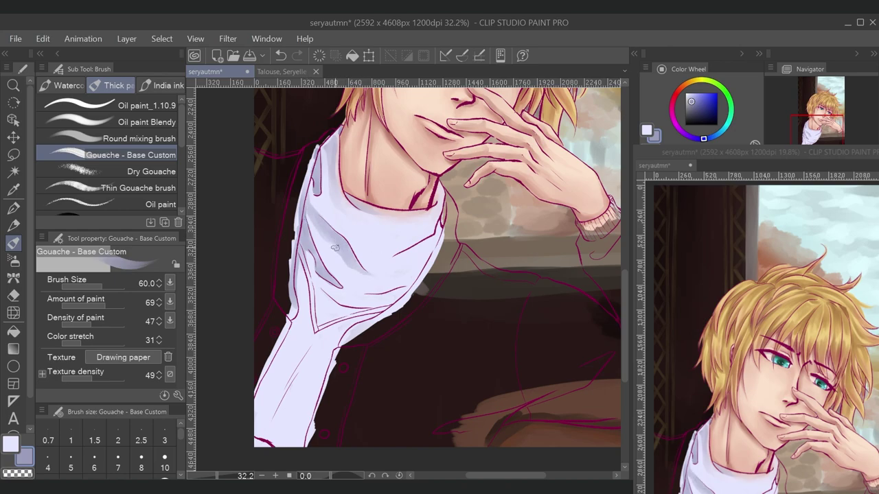
pyautogui.moveTo(315, 287); pyautogui.dragTo(346, 310)
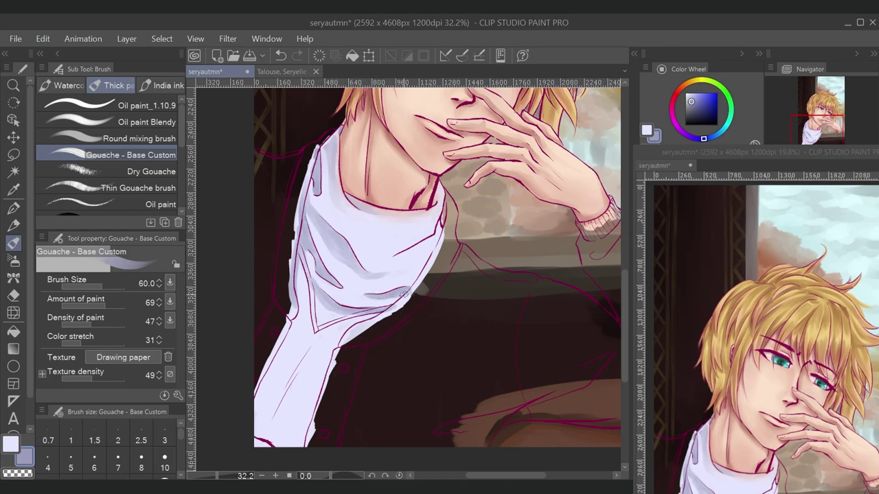
pyautogui.moveTo(439, 231)
pyautogui.mouseDown()
pyautogui.moveTo(371, 259)
pyautogui.moveTo(425, 273)
pyautogui.moveTo(375, 283)
pyautogui.mouseUp()
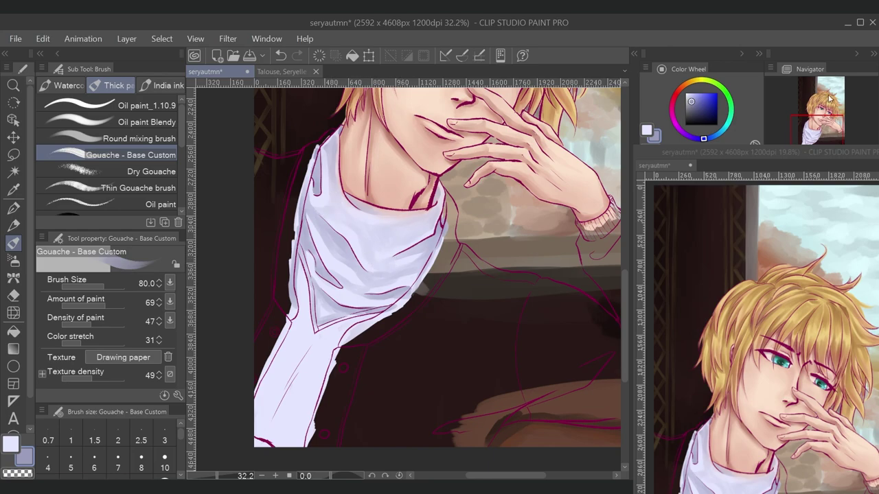
pyautogui.scroll(-3, 437, 263)
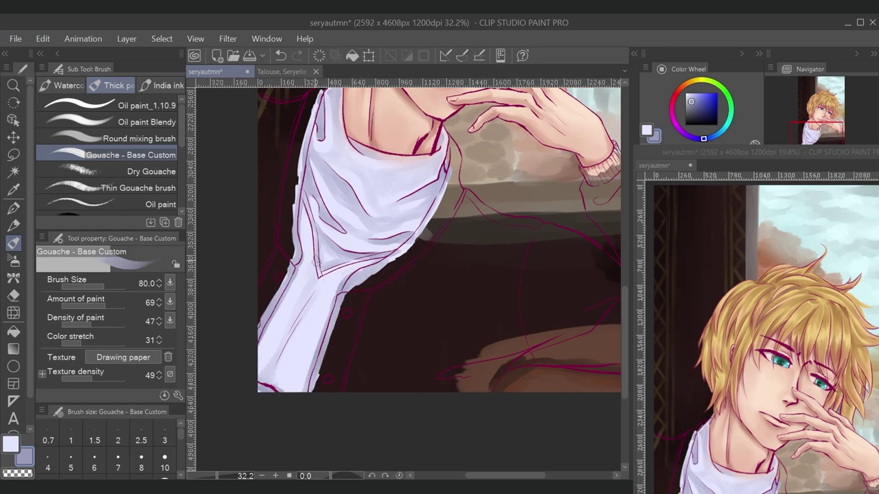
# Deepen the shirt's fold shadows with a darker blue-grey at brush sizes 40 and 60.
pyautogui.scroll(3, 344, 403)
pyautogui.press('[')
pyautogui.press('[')
pyautogui.press('[')
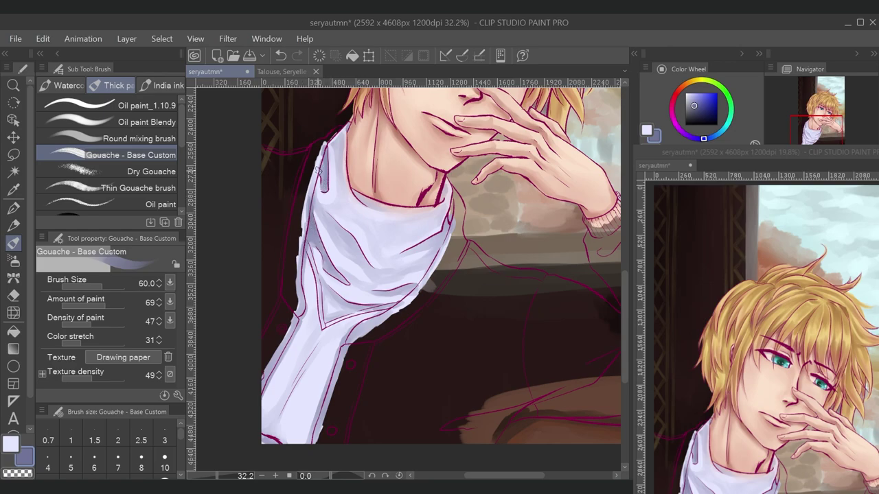
pyautogui.press(']')
pyautogui.press(']')
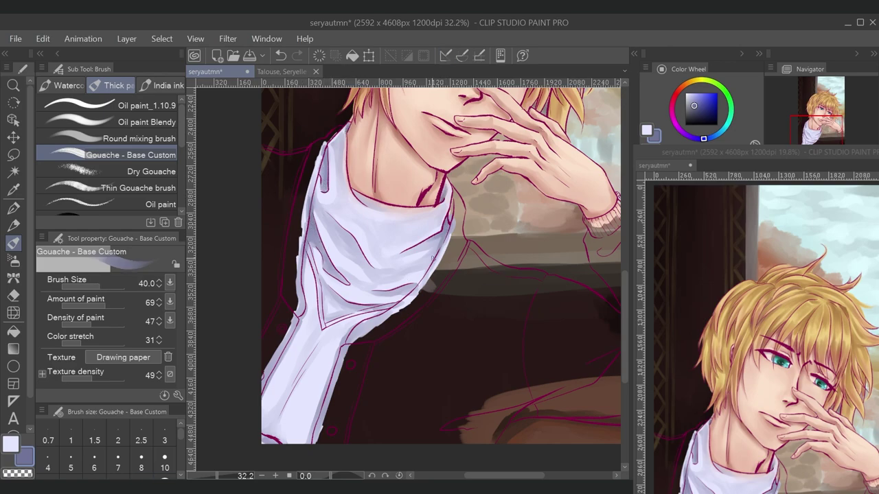
pyautogui.press(']')
pyautogui.press(']')
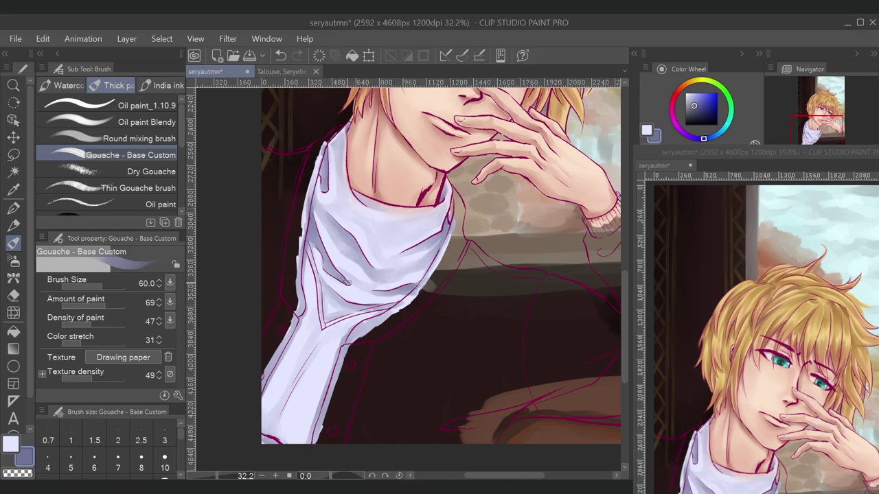
# Shade the long creases down the shirt's lower front with blue-grey at brush size 60.
pyautogui.moveTo(375, 307); pyautogui.dragTo(362, 229)
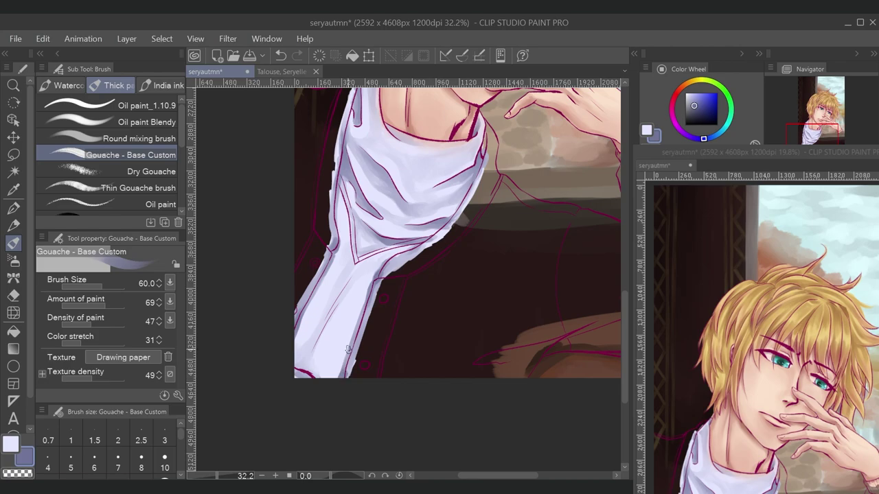
pyautogui.moveTo(313, 347); pyautogui.dragTo(342, 249)
pyautogui.keyDown('alt'); pyautogui.click(313, 328); pyautogui.keyUp('alt')
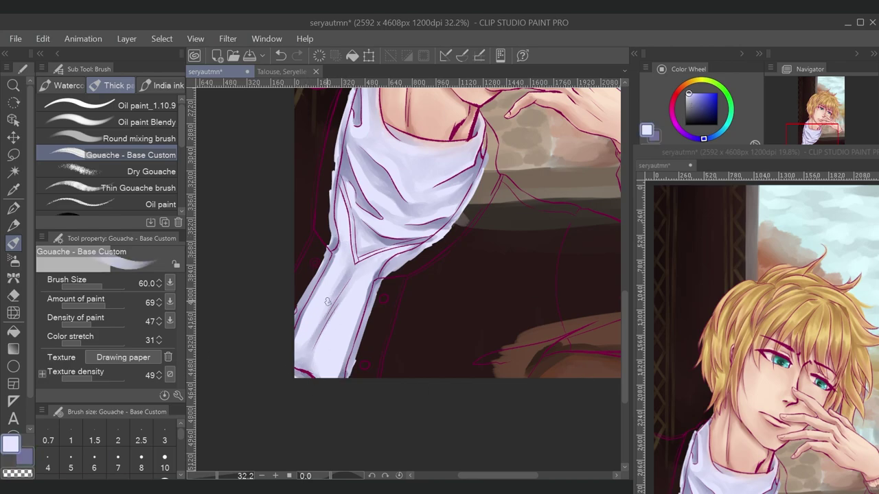
# Begin the jacket's blue base at the wall-side shoulder and clean the shirt's edge with the Hard eraser at size 40.
pyautogui.scroll(2, 296, 217)
pyautogui.press('e')
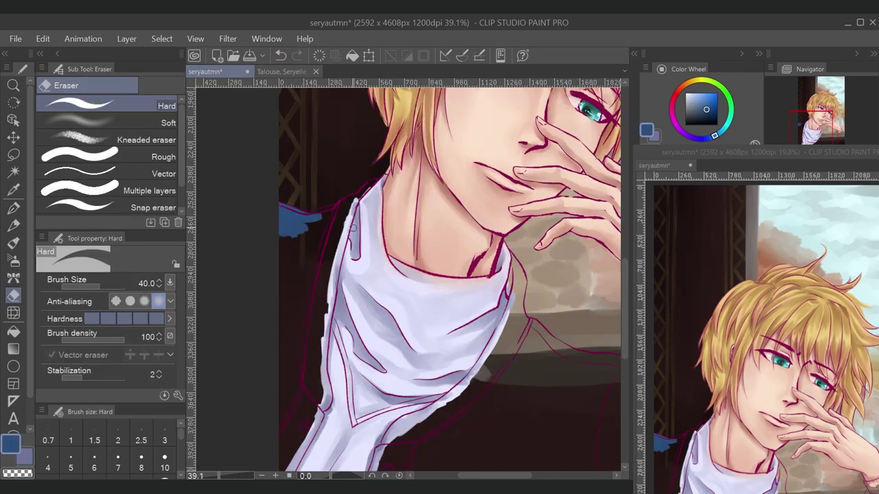
pyautogui.moveTo(281, 230)
pyautogui.mouseDown()
pyautogui.moveTo(354, 200)
pyautogui.moveTo(308, 412)
pyautogui.moveTo(302, 309)
pyautogui.moveTo(285, 425)
pyautogui.mouseUp()
pyautogui.press(']')
pyautogui.press(']')
pyautogui.moveTo(345, 231)
pyautogui.mouseDown()
pyautogui.moveTo(311, 384)
pyautogui.moveTo(314, 411)
pyautogui.moveTo(329, 281)
pyautogui.moveTo(302, 402)
pyautogui.mouseUp()
pyautogui.hotkey('ctrl', 'z')
# Fill the jacket's collar, body and lower sleeve with a flat medium blue base.
pyautogui.moveTo(531, 155)
pyautogui.mouseDown()
pyautogui.moveTo(429, 141)
pyautogui.moveTo(443, 206)
pyautogui.moveTo(391, 275)
pyautogui.moveTo(343, 316)
pyautogui.moveTo(339, 303)
pyautogui.mouseUp()
pyautogui.moveTo(819, 130); pyautogui.dragTo(822, 132)
pyautogui.moveTo(382, 142)
pyautogui.mouseDown()
pyautogui.moveTo(451, 284)
pyautogui.moveTo(402, 382)
pyautogui.mouseUp()
pyautogui.scroll(1, 402, 383)
pyautogui.press(']')
pyautogui.press(']')
pyautogui.moveTo(474, 205)
pyautogui.mouseDown()
pyautogui.moveTo(337, 339)
pyautogui.moveTo(323, 425)
pyautogui.mouseUp()
pyautogui.moveTo(535, 206)
pyautogui.mouseDown()
pyautogui.moveTo(551, 222)
pyautogui.moveTo(541, 377)
pyautogui.moveTo(426, 364)
pyautogui.moveTo(339, 403)
pyautogui.mouseUp()
pyautogui.moveTo(521, 374)
pyautogui.mouseDown()
pyautogui.moveTo(533, 281)
pyautogui.moveTo(471, 318)
pyautogui.moveTo(354, 363)
pyautogui.mouseUp()
pyautogui.moveTo(353, 217)
pyautogui.mouseDown()
pyautogui.moveTo(386, 226)
pyautogui.moveTo(473, 285)
pyautogui.mouseUp()
pyautogui.moveTo(345, 398); pyautogui.dragTo(486, 408)
pyautogui.moveTo(446, 219)
pyautogui.mouseDown()
pyautogui.moveTo(469, 262)
pyautogui.moveTo(414, 172)
pyautogui.moveTo(415, 144)
pyautogui.moveTo(429, 136)
pyautogui.mouseUp()
pyautogui.press('[')
pyautogui.press('[')
pyautogui.moveTo(412, 217)
pyautogui.mouseDown()
pyautogui.moveTo(407, 353)
pyautogui.moveTo(471, 295)
pyautogui.moveTo(353, 261)
pyautogui.moveTo(481, 339)
pyautogui.mouseUp()
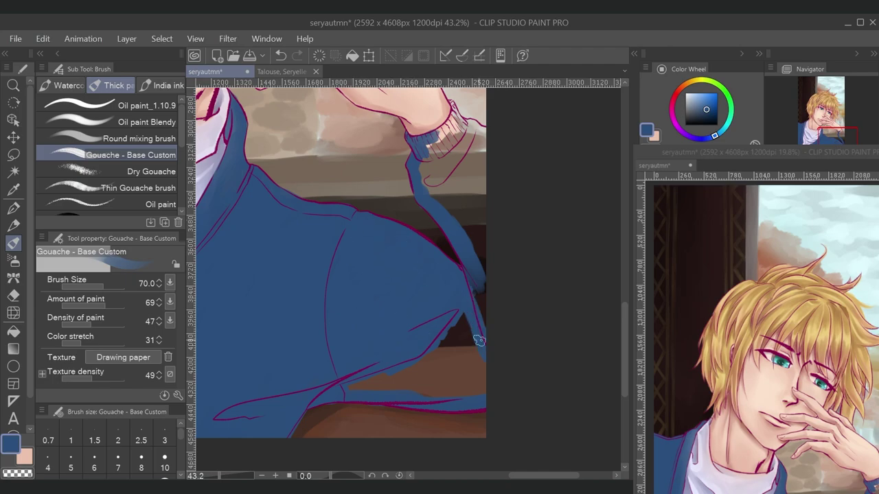
# Fill the ribbed cuff and raised forearm sleeve with the same blue at brush sizes 50 and 70.
pyautogui.scroll(3, 402, 388)
pyautogui.press('[')
pyautogui.press('[')
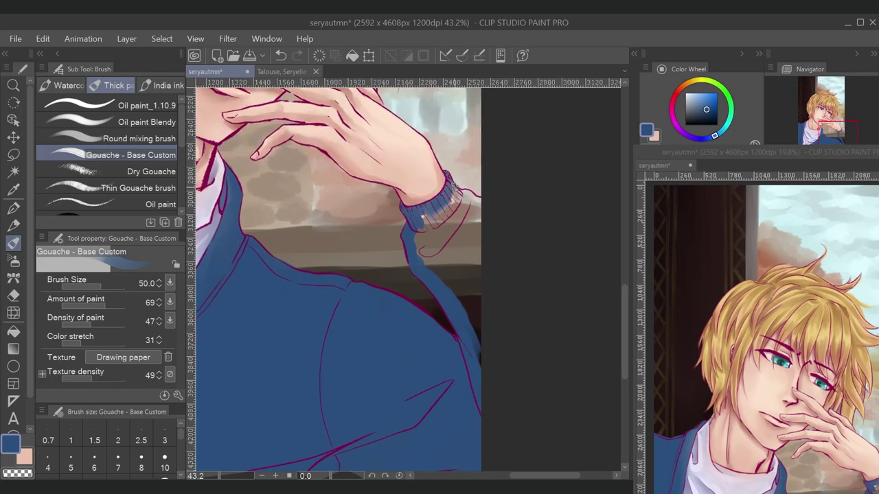
pyautogui.moveTo(408, 281)
pyautogui.mouseDown()
pyautogui.moveTo(421, 231)
pyautogui.moveTo(451, 290)
pyautogui.mouseUp()
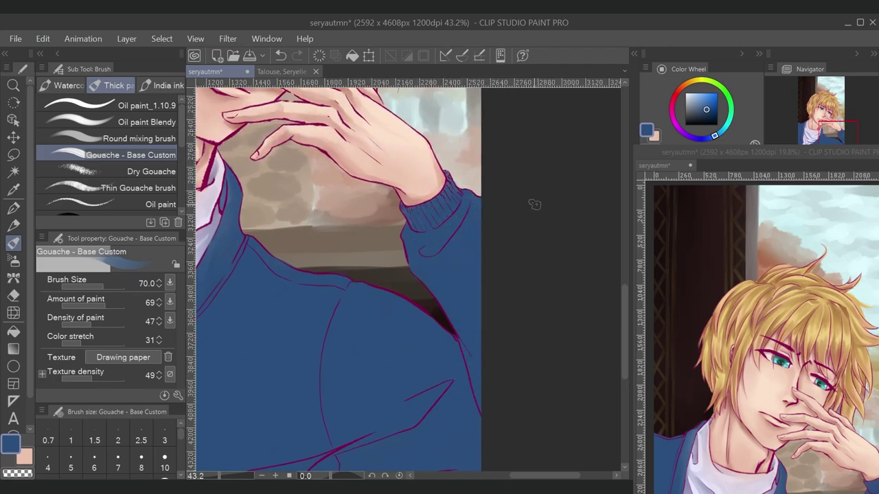
# Shade the jacket's collar and wall-side shoulder with darker blue at brush sizes 80 to 120.
pyautogui.press('[')
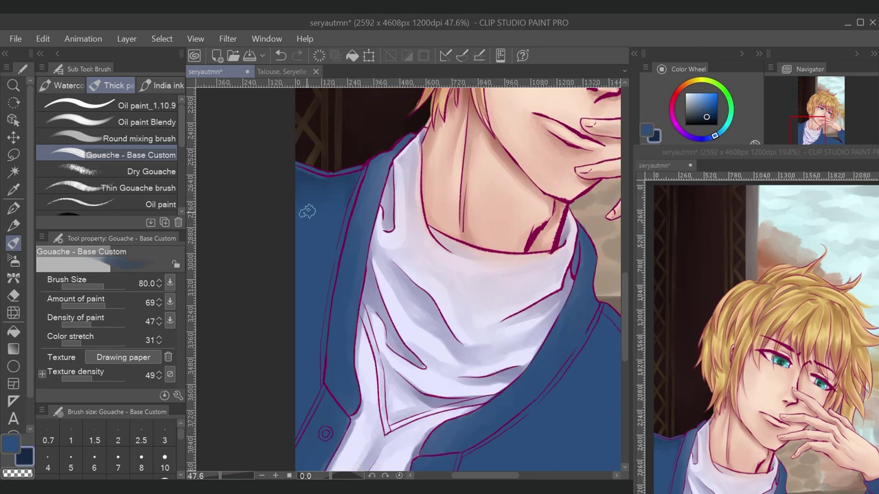
pyautogui.moveTo(362, 177)
pyautogui.mouseDown()
pyautogui.moveTo(392, 152)
pyautogui.moveTo(370, 189)
pyautogui.moveTo(375, 200)
pyautogui.mouseUp()
pyautogui.press(']')
pyautogui.press(']')
pyautogui.press(']')
pyautogui.press(']')
pyautogui.scroll(-1, 347, 344)
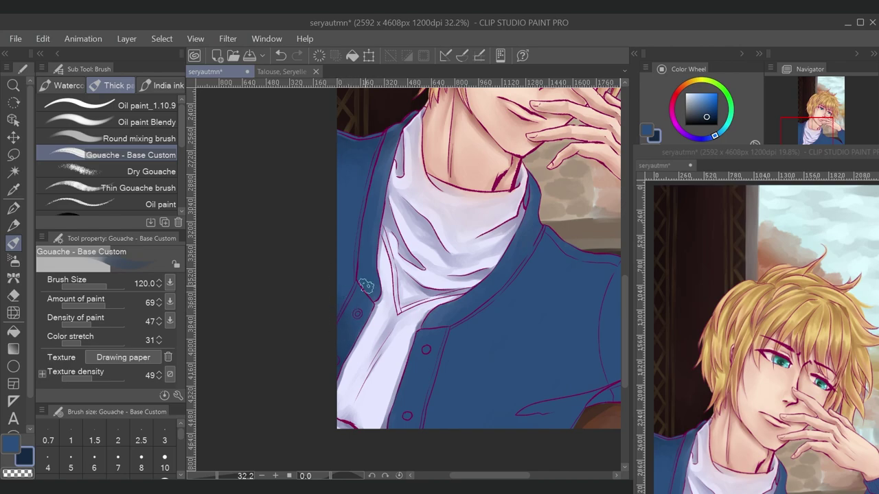
# Paint darker blue shadows into the sleeve folds, the button placket and the window-side shoulder seam at brush size 120.
pyautogui.moveTo(543, 408); pyautogui.dragTo(440, 380)
pyautogui.moveTo(502, 369)
pyautogui.mouseDown()
pyautogui.moveTo(429, 395)
pyautogui.moveTo(431, 403)
pyautogui.moveTo(480, 382)
pyautogui.moveTo(417, 402)
pyautogui.moveTo(321, 392)
pyautogui.moveTo(301, 381)
pyautogui.mouseUp()
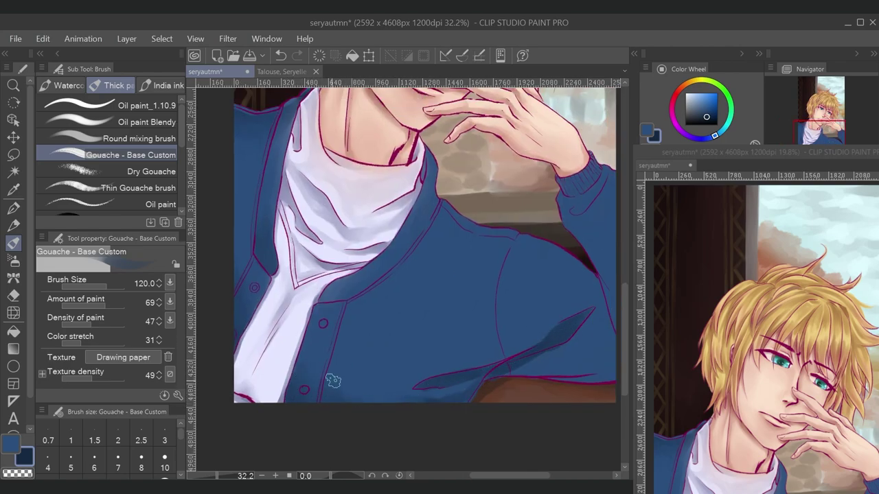
pyautogui.moveTo(461, 226); pyautogui.dragTo(504, 253)
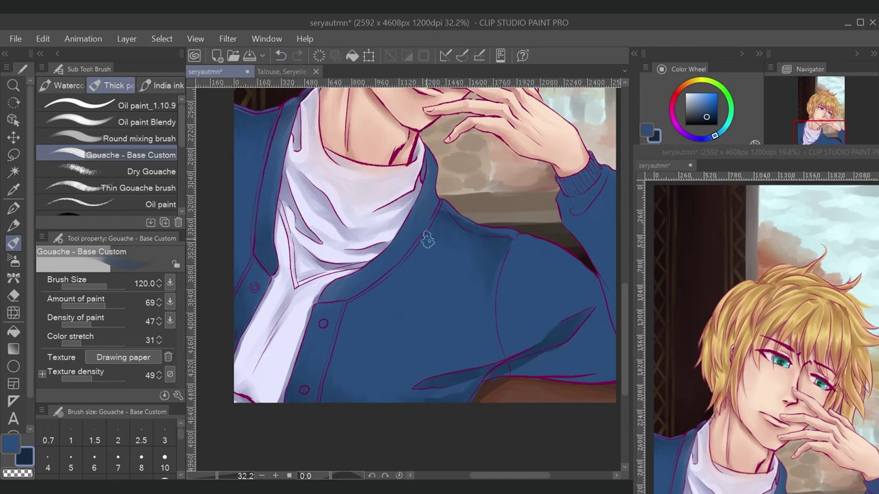
pyautogui.press('[')
pyautogui.press('[')
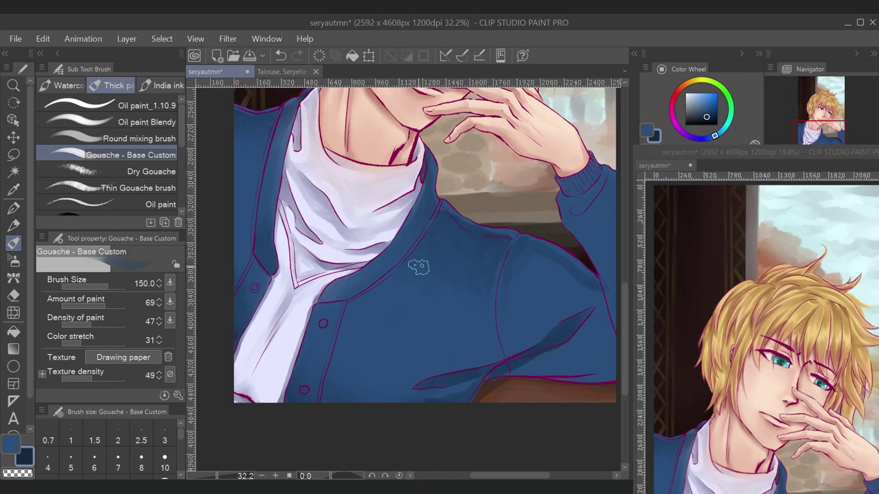
# Blend the jacket shading and darken the upper sleeve and elbow folds with blue at brush size 100.
pyautogui.press('j')
pyautogui.press('b')
pyautogui.press('[')
pyautogui.press('[')
pyautogui.hscroll(1, 477, 295)
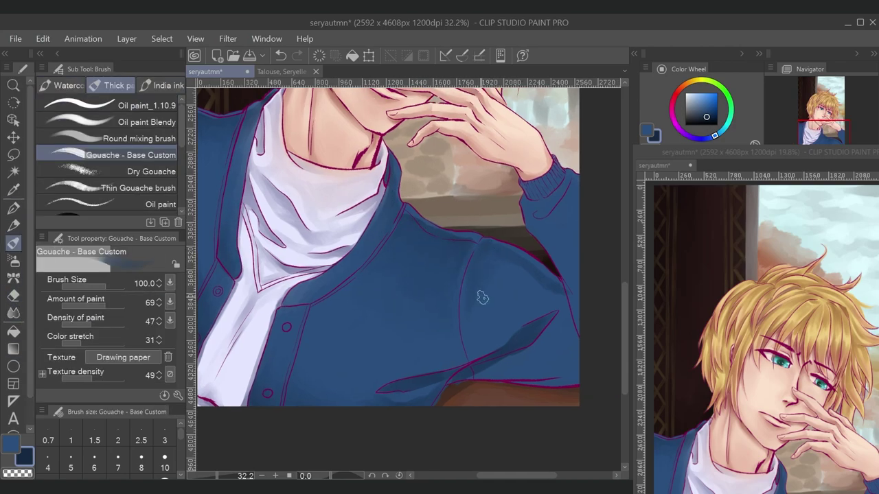
pyautogui.hscroll(2, 565, 308)
pyautogui.scroll(-1, 565, 308)
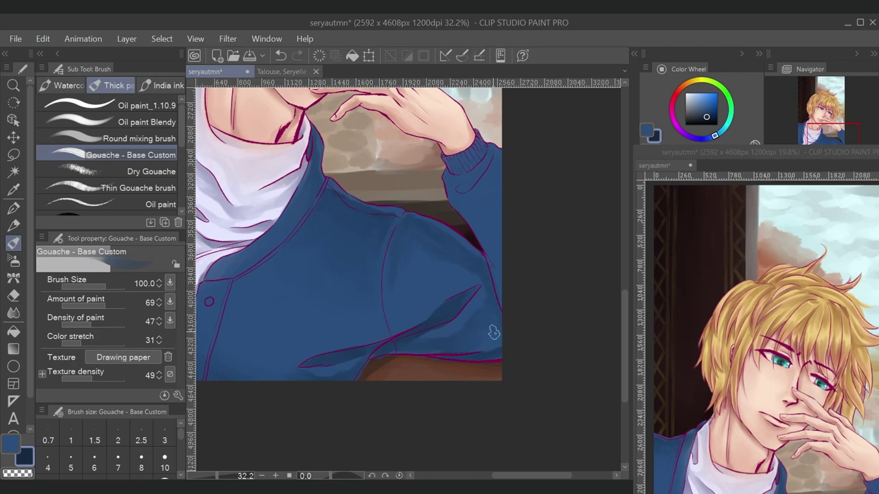
pyautogui.moveTo(488, 260); pyautogui.dragTo(498, 306)
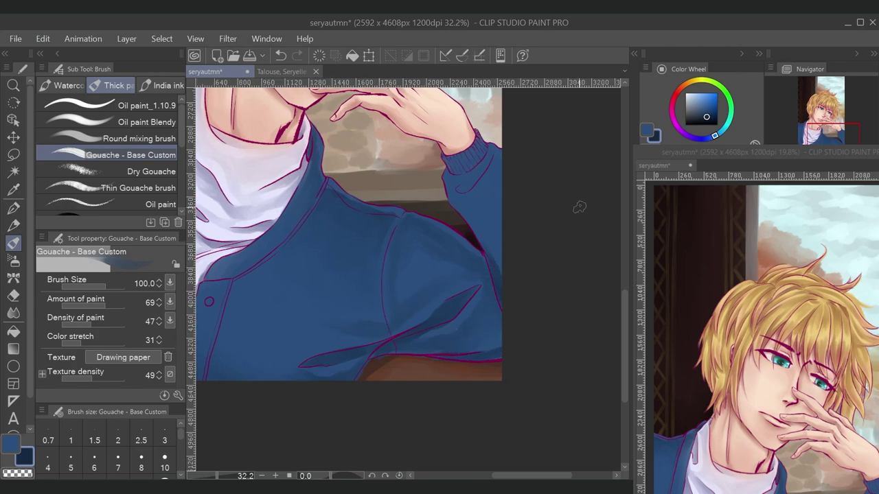
# Blend the sleeve shading and add darker blue folds below the ribbed cuff at brush size 80.
pyautogui.press('j')
pyautogui.press('b')
pyautogui.click(463, 188)
pyautogui.moveTo(471, 181); pyautogui.dragTo(478, 137)
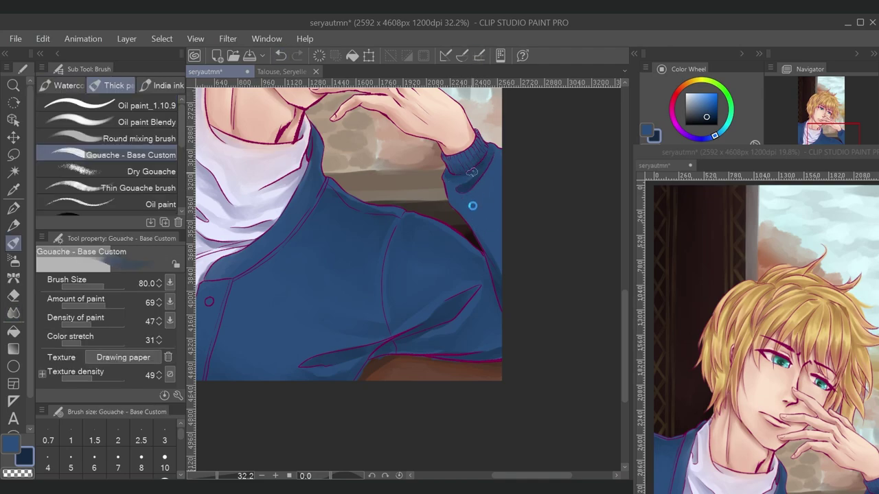
pyautogui.moveTo(480, 196); pyautogui.dragTo(464, 210)
# Paint fine dark blue ribbing lines along both sides of the jacket's collar at brush size 12.
pyautogui.moveTo(499, 239)
pyautogui.mouseDown()
pyautogui.moveTo(321, 297)
pyautogui.moveTo(314, 359)
pyautogui.moveTo(309, 336)
pyautogui.moveTo(292, 330)
pyautogui.mouseUp()
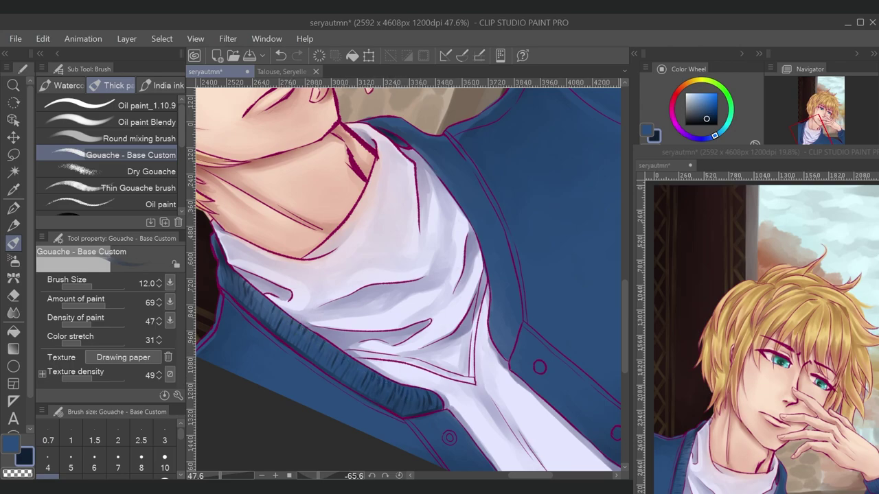
pyautogui.press('h')
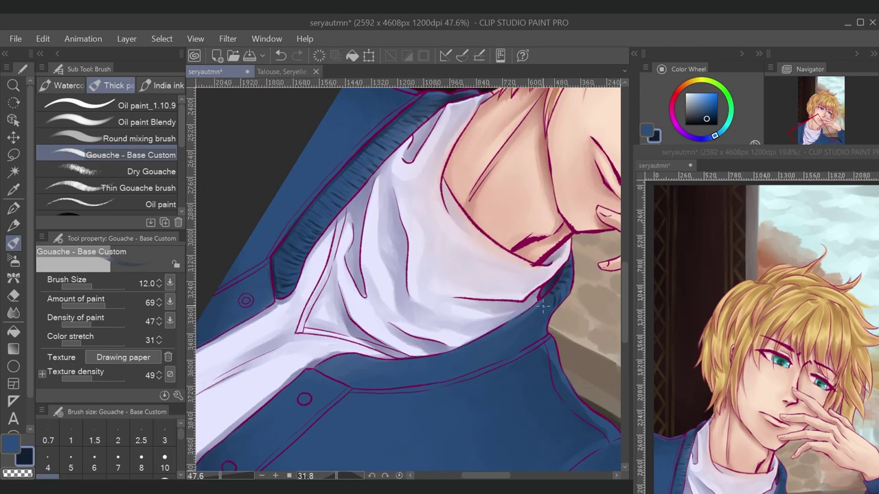
pyautogui.press('h')
pyautogui.scroll(1, 533, 259)
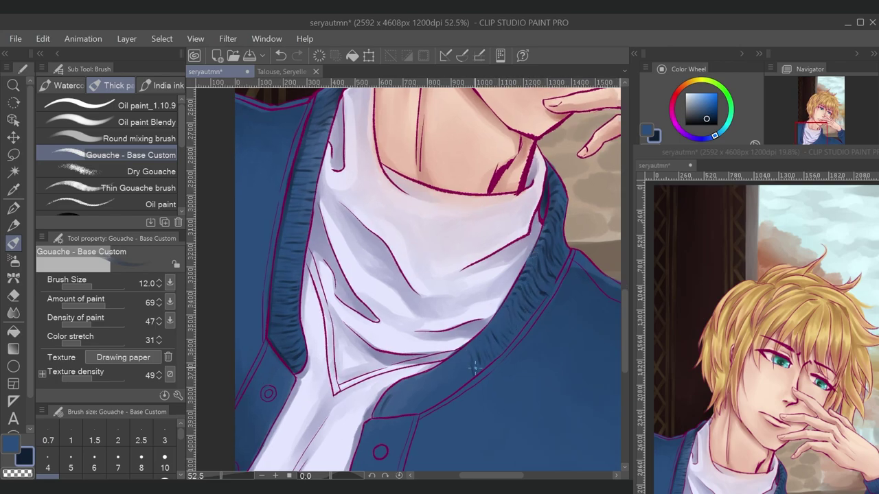
pyautogui.scroll(-1, 331, 167)
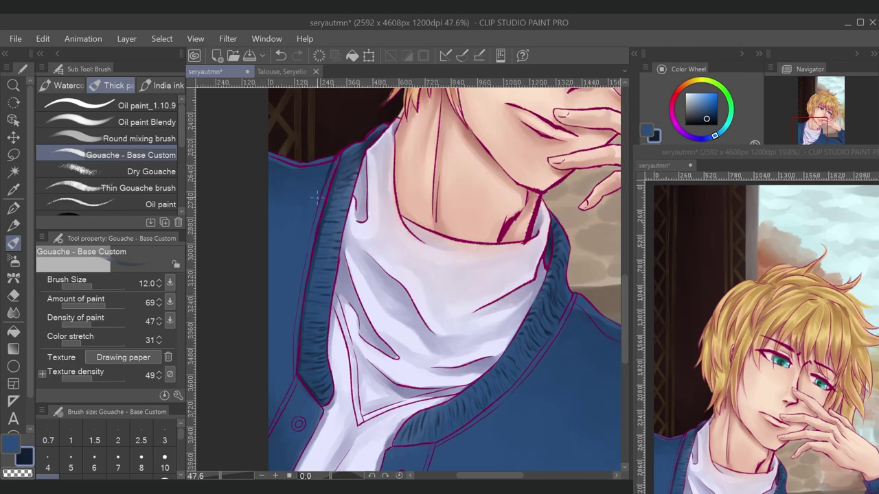
# Darken the seams beside the ribbed collar and along the button placket with blue at brush size 15.
pyautogui.moveTo(294, 376); pyautogui.dragTo(301, 305)
pyautogui.press(']')
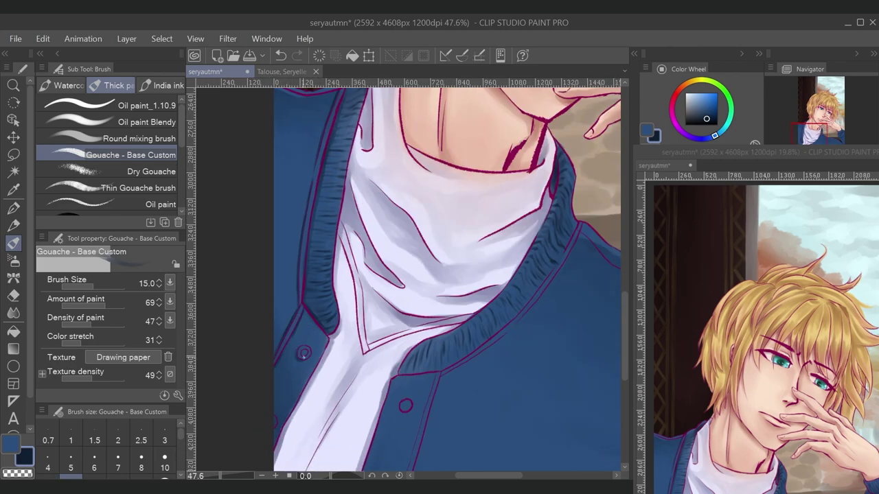
pyautogui.moveTo(576, 221); pyautogui.dragTo(515, 155)
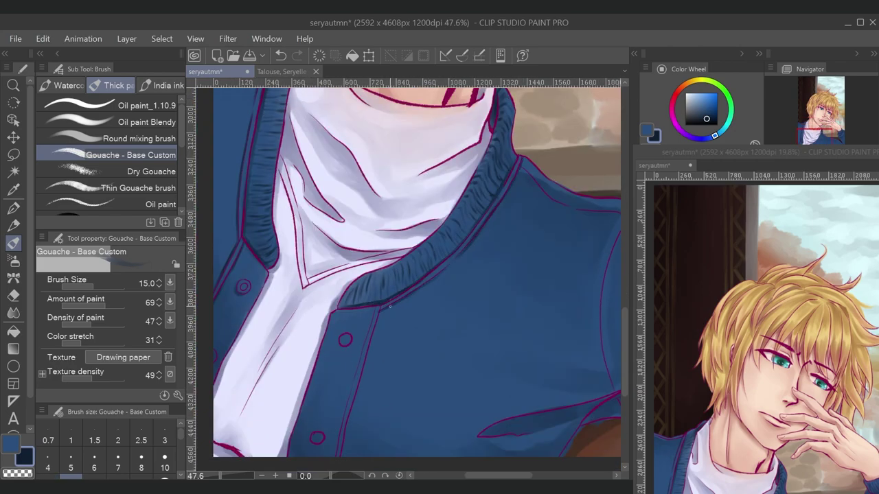
pyautogui.moveTo(613, 231); pyautogui.dragTo(481, 199)
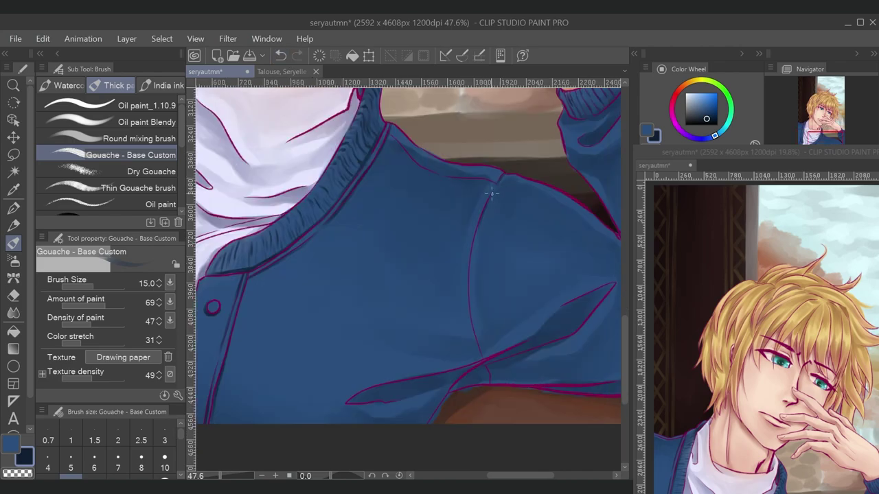
# Deepen the sleeve seam and armpit fold shadows with dark blue at brush size 30.
pyautogui.press(']')
pyautogui.press(']')
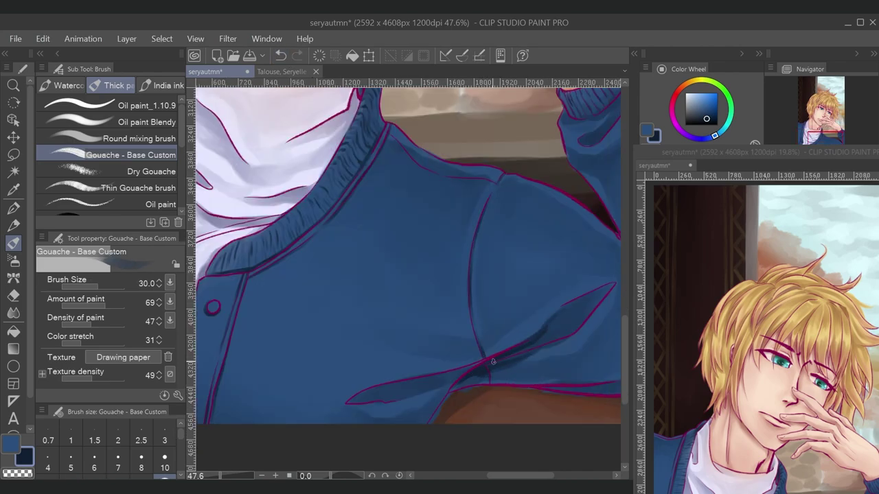
pyautogui.moveTo(350, 402); pyautogui.dragTo(478, 364)
pyautogui.moveTo(478, 363); pyautogui.dragTo(370, 358)
pyautogui.moveTo(433, 384); pyautogui.dragTo(527, 374)
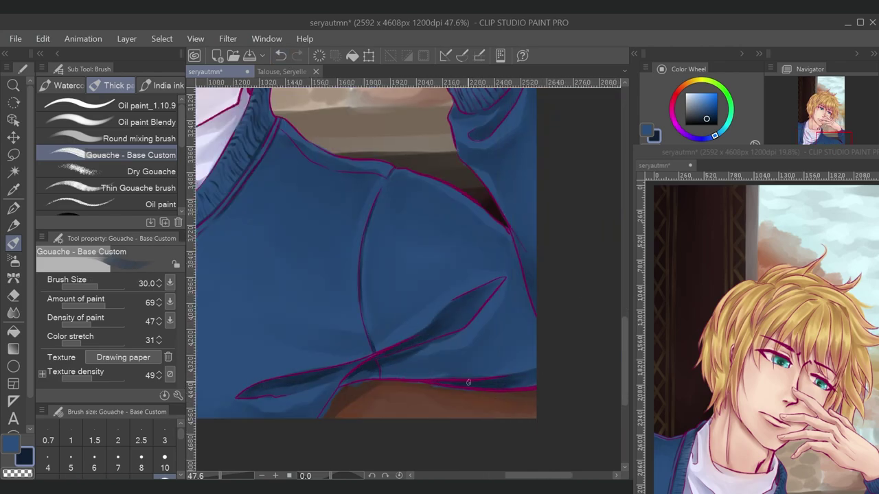
# Blend the shading below the armpit fold and along the sleeve's outer edge with blue at brush size 50.
pyautogui.press('e')
pyautogui.press('b')
pyautogui.moveTo(473, 347)
pyautogui.mouseDown()
pyautogui.moveTo(429, 349)
pyautogui.moveTo(397, 366)
pyautogui.moveTo(464, 355)
pyautogui.mouseUp()
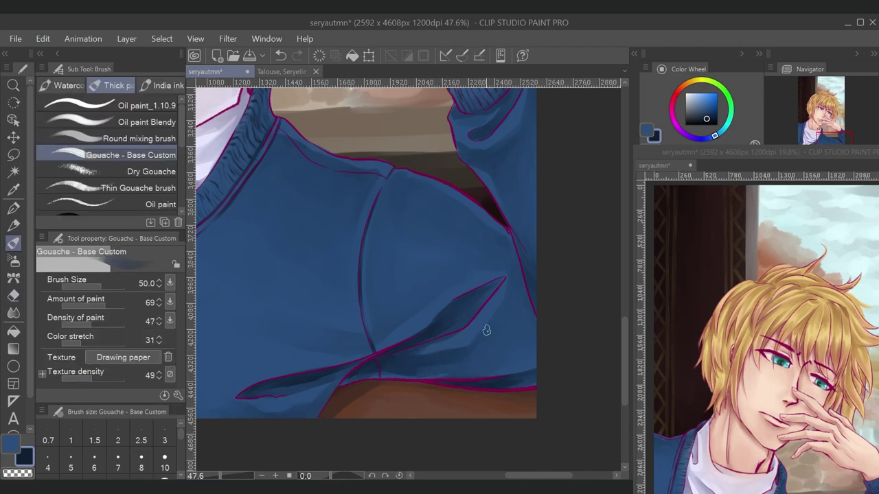
pyautogui.scroll(5, 503, 196)
pyautogui.moveTo(508, 247); pyautogui.dragTo(525, 319)
# Paint the jacket's buttons near-black using G-pen 2 at brush size 30.
pyautogui.moveTo(522, 230)
pyautogui.mouseDown()
pyautogui.moveTo(487, 323)
pyautogui.moveTo(435, 351)
pyautogui.moveTo(371, 357)
pyautogui.mouseUp()
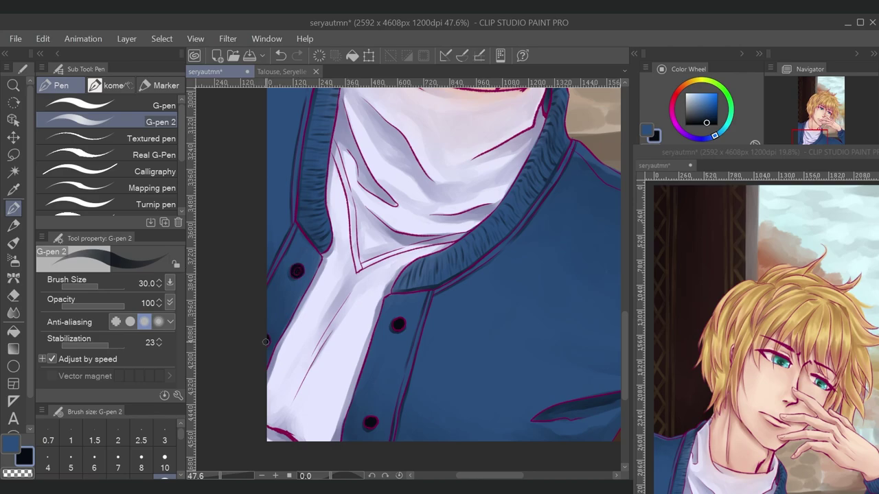
pyautogui.scroll(2, 265, 341)
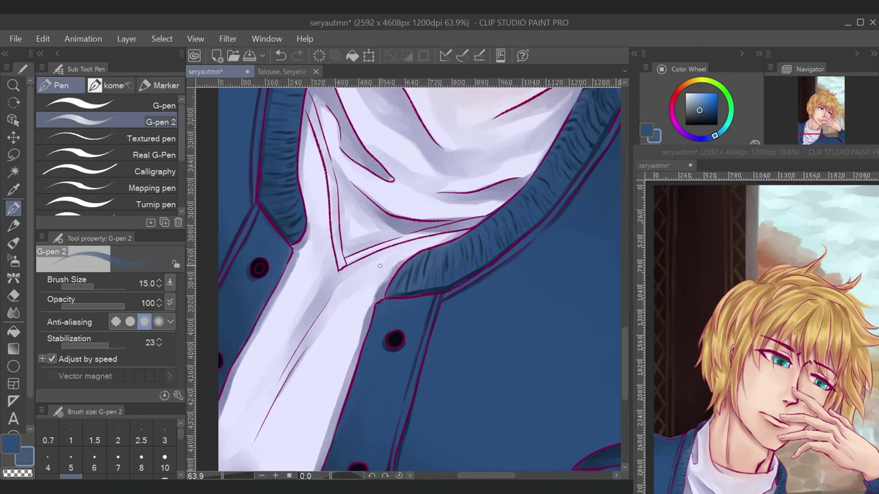
pyautogui.press('.')
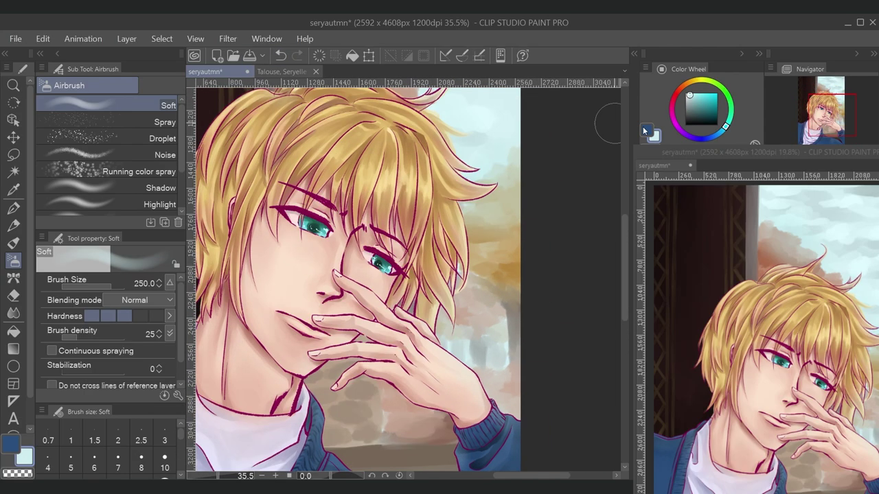
# Draw a pale cyan rim light along the window-side hair, hand, cuff and shoulder using the G-pen at size 30.
pyautogui.press('p')
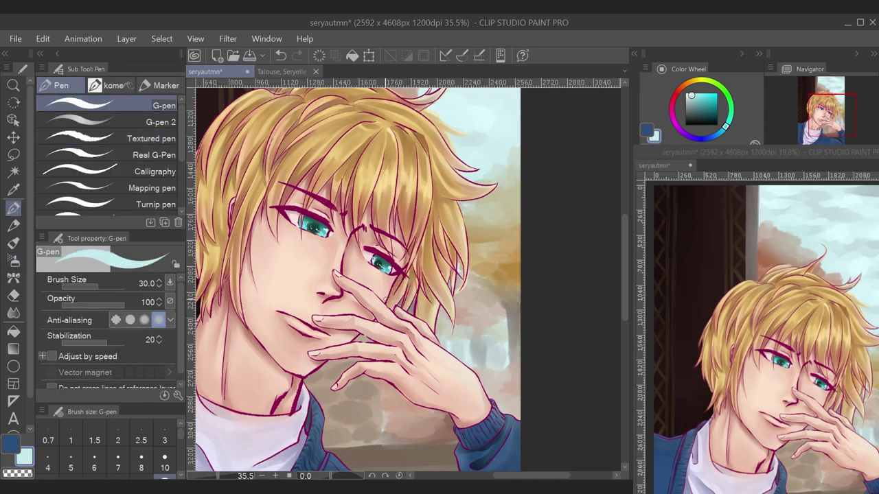
pyautogui.moveTo(821, 114); pyautogui.dragTo(820, 118)
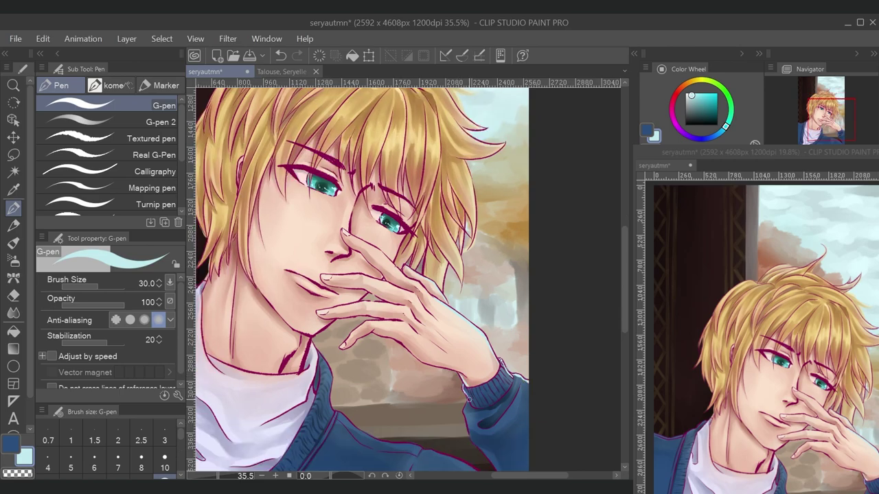
pyautogui.moveTo(467, 426); pyautogui.dragTo(441, 312)
pyautogui.moveTo(415, 187); pyautogui.dragTo(437, 345)
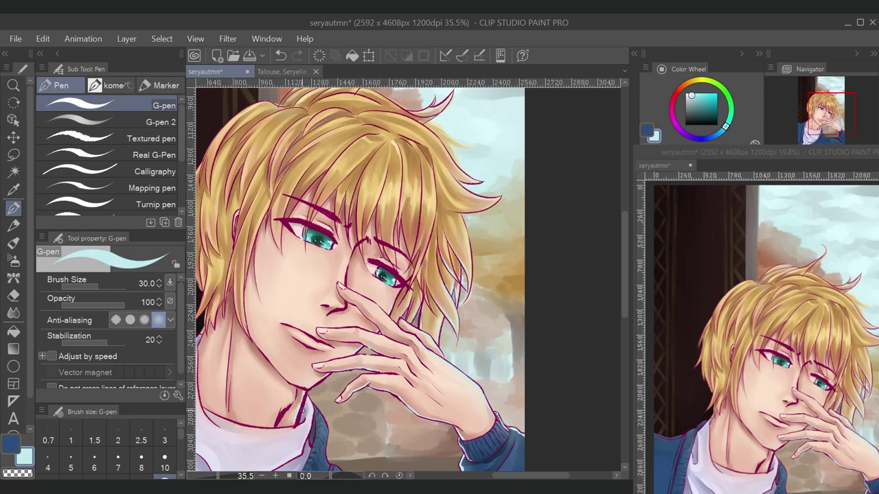
pyautogui.moveTo(344, 471); pyautogui.dragTo(392, 355)
pyautogui.scroll(-3, 553, 244)
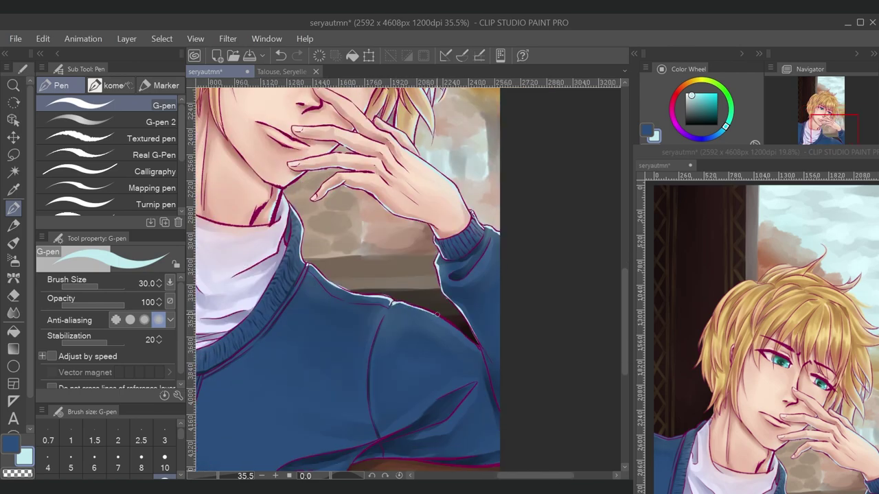
# Extend the pale cyan rim light along the upper hair outline and the flyaway strands.
pyautogui.scroll(8, 553, 244)
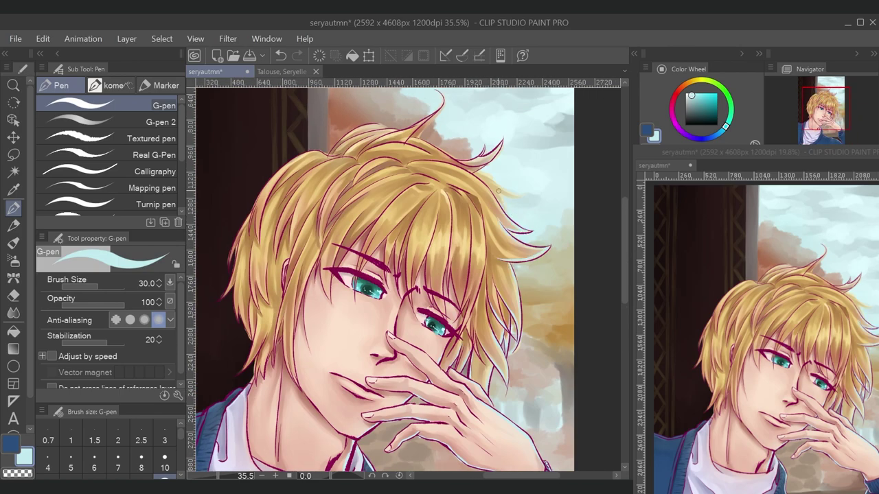
pyautogui.moveTo(394, 130); pyautogui.dragTo(449, 234)
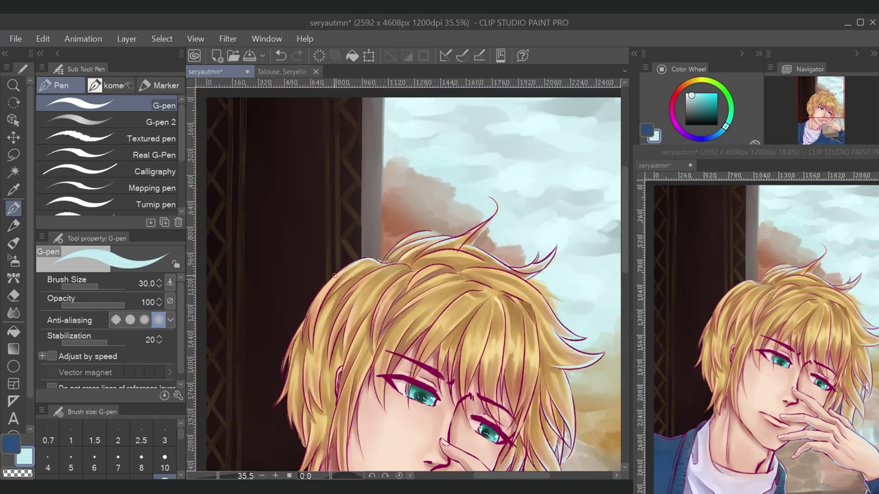
pyautogui.scroll(-3, 370, 258)
pyautogui.hotkey('ctrl', '0')
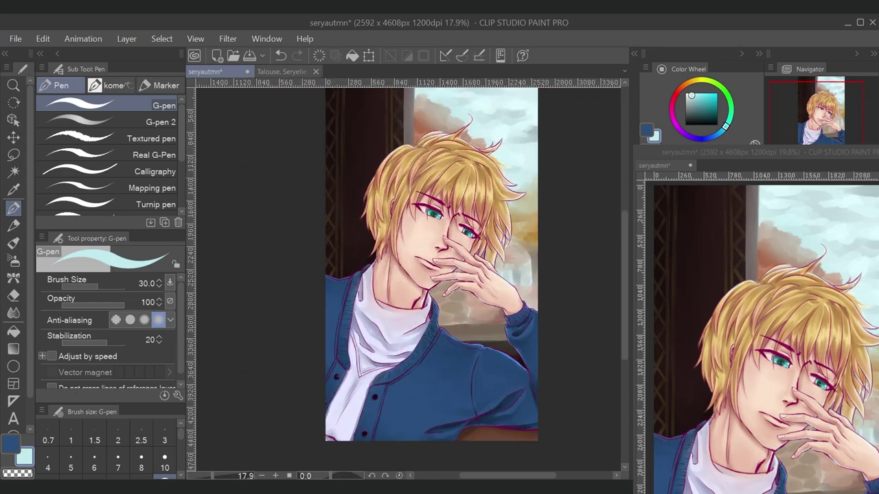
# Trace warm orange light along the edges of the collar and placket on the dark side using the G-pen at size 30.
pyautogui.scroll(2, 341, 223)
pyautogui.keyDown('alt'); pyautogui.click(318, 334); pyautogui.keyUp('alt')
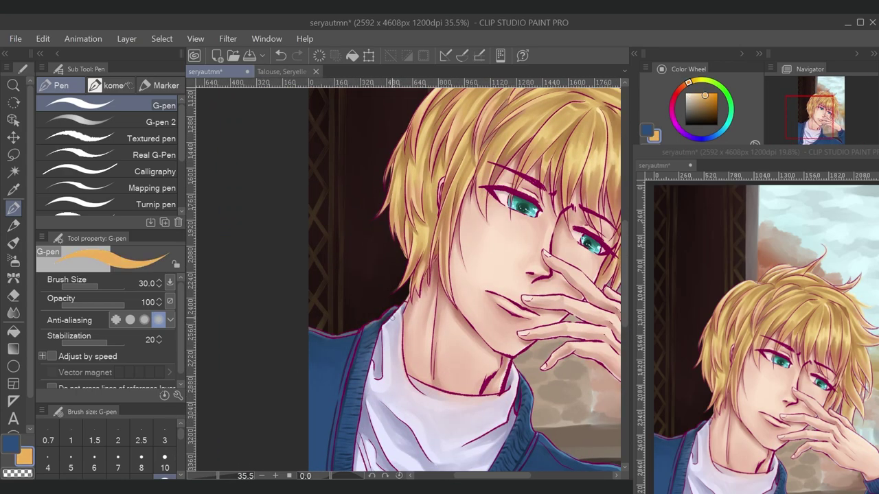
pyautogui.scroll(-3, 498, 286)
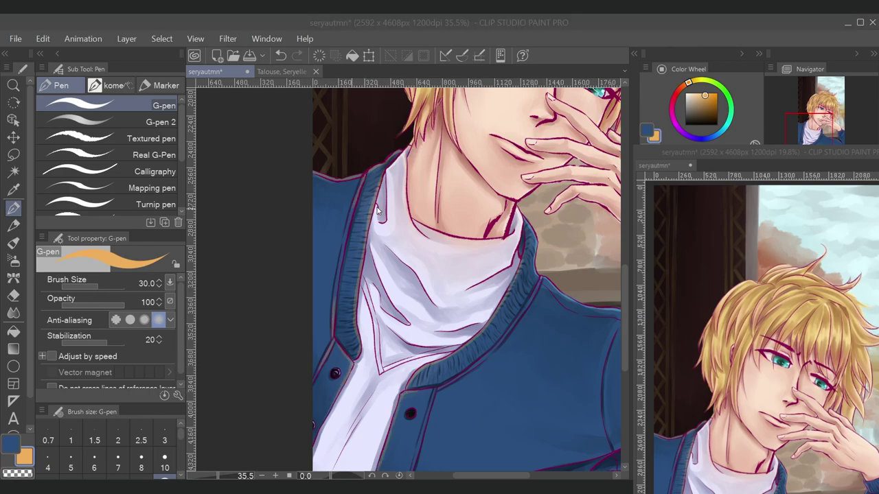
# Recolor the line art of the hair, face and hand reddish brown using a large G-pen.
pyautogui.press('e')
pyautogui.press('p')
pyautogui.scroll(-2, 343, 237)
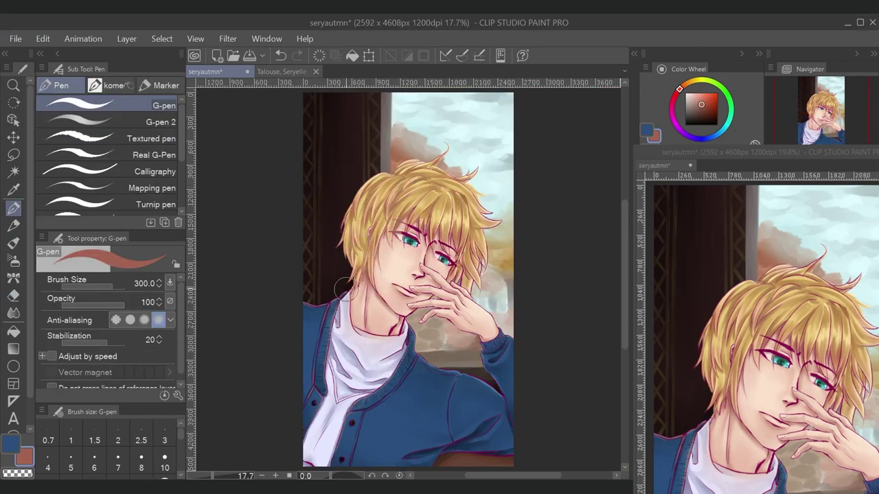
pyautogui.hscroll(1, 464, 258)
pyautogui.scroll(3, 465, 257)
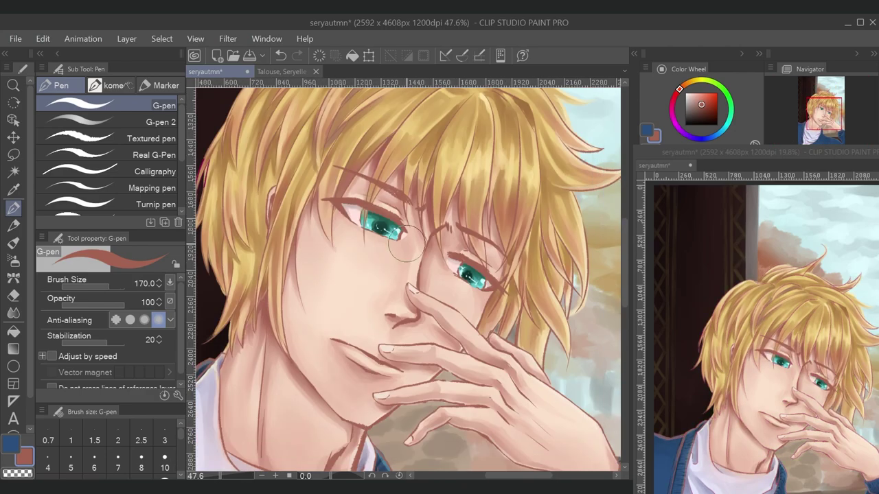
# Soften the nose and upper lip lines with sampled skin tones using the Soft airbrush at size 30.
pyautogui.press('b')
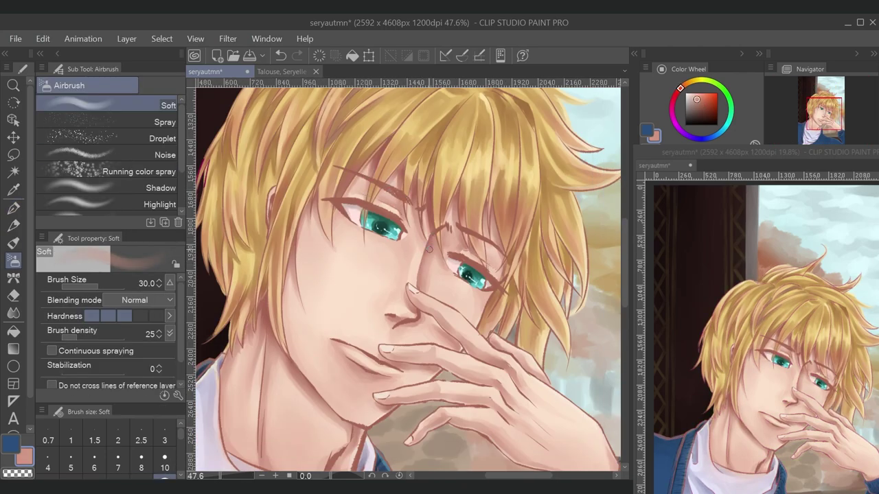
pyautogui.keyDown('alt'); pyautogui.click(383, 290); pyautogui.keyUp('alt')
pyautogui.keyDown('alt'); pyautogui.click(412, 320); pyautogui.keyUp('alt')
pyautogui.moveTo(395, 321); pyautogui.dragTo(420, 325)
pyautogui.keyDown('alt'); pyautogui.click(343, 342); pyautogui.keyUp('alt')
pyautogui.moveTo(336, 342)
pyautogui.mouseDown()
pyautogui.moveTo(401, 367)
pyautogui.moveTo(409, 300)
pyautogui.mouseUp()
# Paint over the jaw, cheek-side and neck lines with sampled skin tones using the Soft airbrush.
pyautogui.keyDown('alt'); pyautogui.click(387, 376); pyautogui.keyUp('alt')
pyautogui.keyDown('alt'); pyautogui.click(288, 252); pyautogui.keyUp('alt')
pyautogui.moveTo(287, 252); pyautogui.dragTo(285, 378)
pyautogui.keyDown('alt'); pyautogui.click(249, 269); pyautogui.keyUp('alt')
pyautogui.moveTo(248, 269); pyautogui.dragTo(251, 291)
# Blend the chin contour and the lines around the lower lip with sampled skin tones.
pyautogui.moveTo(346, 399)
pyautogui.mouseDown()
pyautogui.moveTo(371, 362)
pyautogui.moveTo(383, 385)
pyautogui.moveTo(388, 347)
pyautogui.mouseUp()
pyautogui.keyDown('alt'); pyautogui.click(377, 375); pyautogui.keyUp('alt')
pyautogui.keyDown('alt'); pyautogui.click(374, 364); pyautogui.keyUp('alt')
pyautogui.keyDown('alt'); pyautogui.click(370, 364); pyautogui.keyUp('alt')
pyautogui.scroll(1, 370, 364)
pyautogui.keyDown('alt'); pyautogui.click(366, 365); pyautogui.keyUp('alt')
pyautogui.keyDown('alt'); pyautogui.click(422, 343); pyautogui.keyUp('alt')
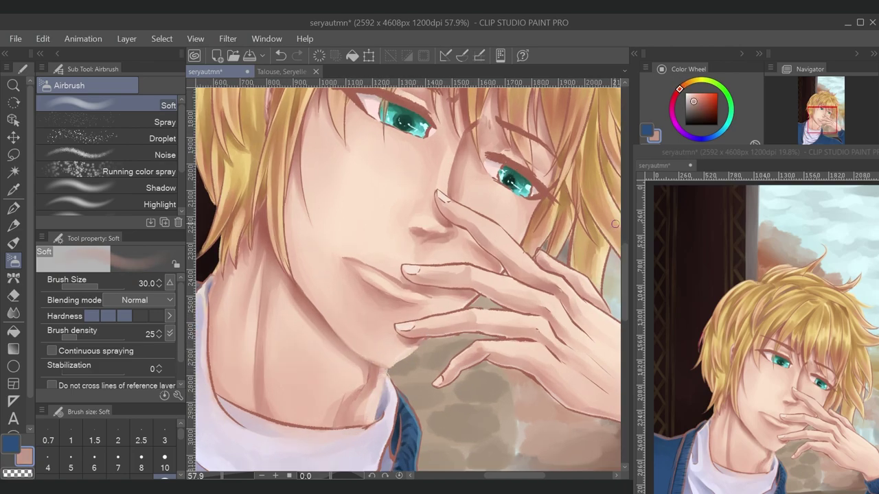
# Soften the outlines of the knuckles and the back of the hand with sampled skin tones.
pyautogui.keyDown('alt'); pyautogui.click(525, 235); pyautogui.keyUp('alt')
pyautogui.moveTo(819, 130); pyautogui.dragTo(825, 127)
pyautogui.keyDown('alt'); pyautogui.click(440, 302); pyautogui.keyUp('alt')
pyautogui.keyDown('alt'); pyautogui.click(439, 322); pyautogui.keyUp('alt')
pyautogui.moveTo(445, 213); pyautogui.dragTo(389, 155)
# Blend the outlines of the fingers and fingertips into the skin with sampled pinkish tones.
pyautogui.keyDown('alt'); pyautogui.click(374, 254); pyautogui.keyUp('alt')
pyautogui.keyDown('alt'); pyautogui.click(371, 252); pyautogui.keyUp('alt')
pyautogui.keyDown('alt'); pyautogui.click(288, 200); pyautogui.keyUp('alt')
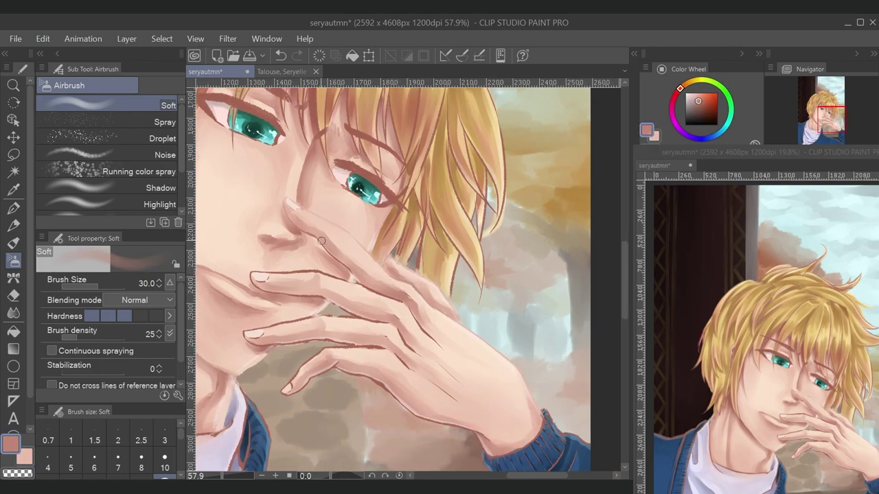
pyautogui.hotkey('ctrl', '-')
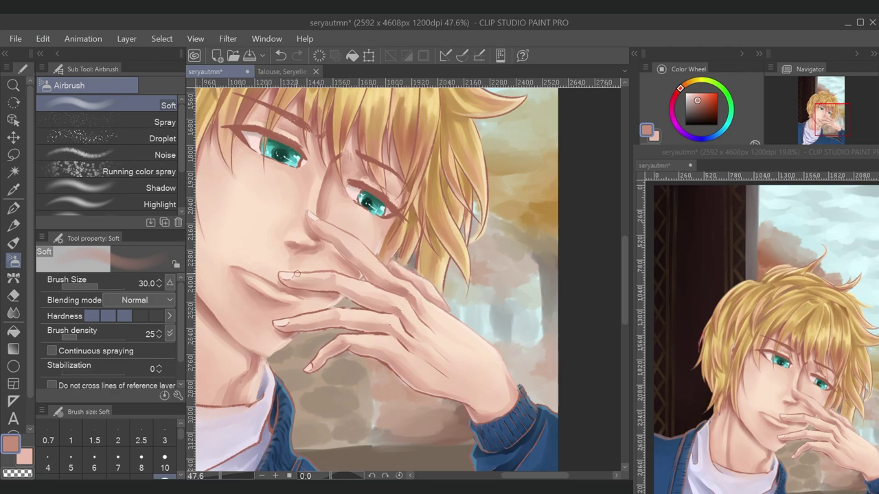
pyautogui.moveTo(288, 317); pyautogui.dragTo(371, 333)
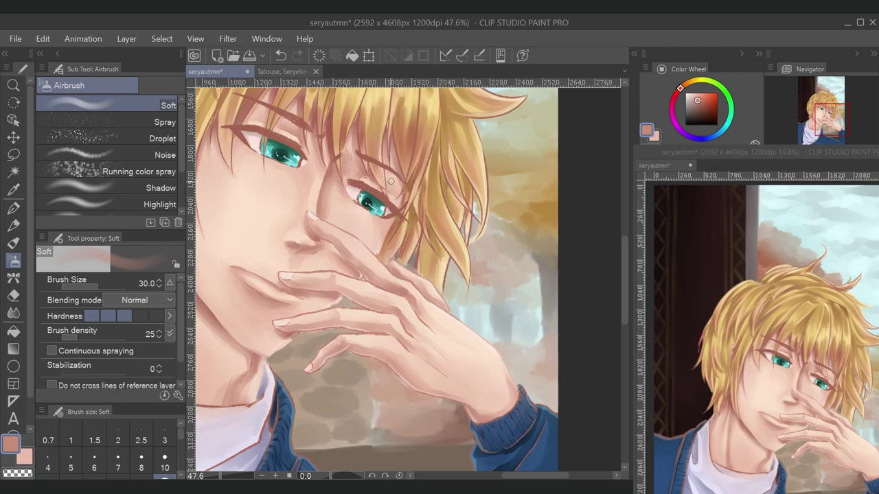
# Touch up the eye area and paint over the outline of the crown's curled strand with sampled hair tones.
pyautogui.scroll(3, 331, 361)
pyautogui.keyDown('alt'); pyautogui.click(329, 272); pyautogui.keyUp('alt')
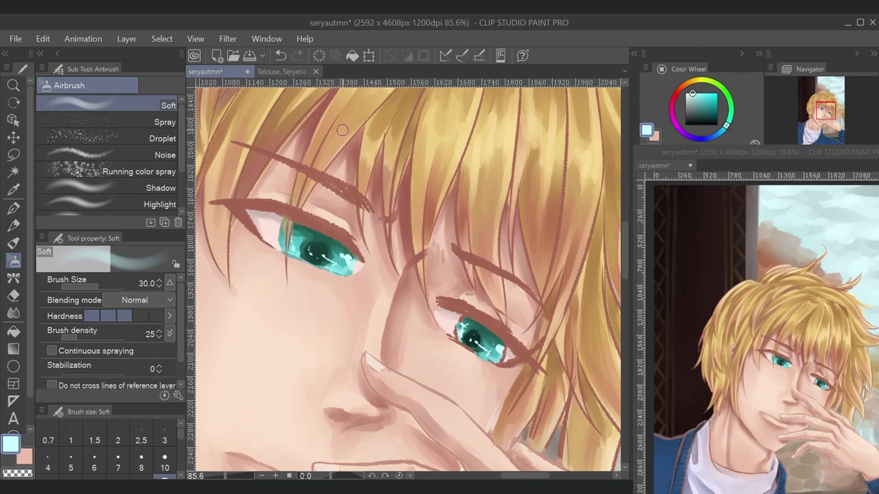
pyautogui.scroll(-3, 464, 151)
pyautogui.keyDown('alt'); pyautogui.click(464, 152); pyautogui.keyUp('alt')
pyautogui.keyDown('alt'); pyautogui.click(500, 164); pyautogui.keyUp('alt')
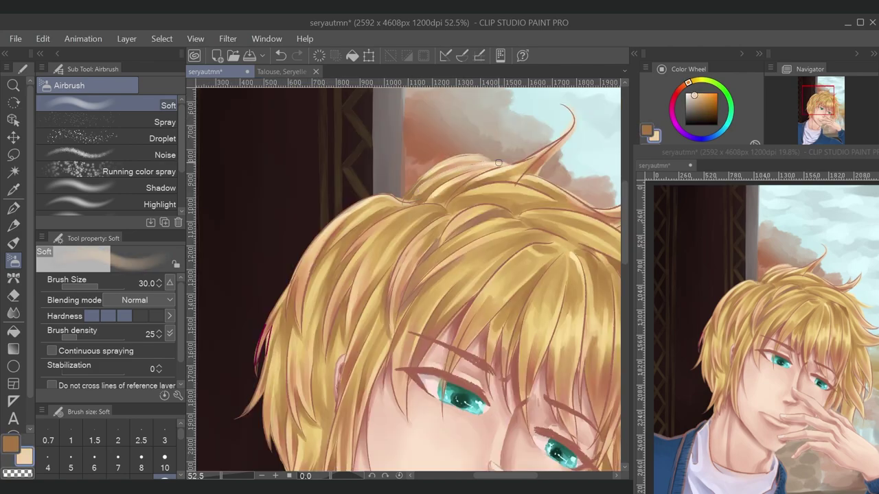
pyautogui.keyDown('alt'); pyautogui.click(578, 118); pyautogui.keyUp('alt')
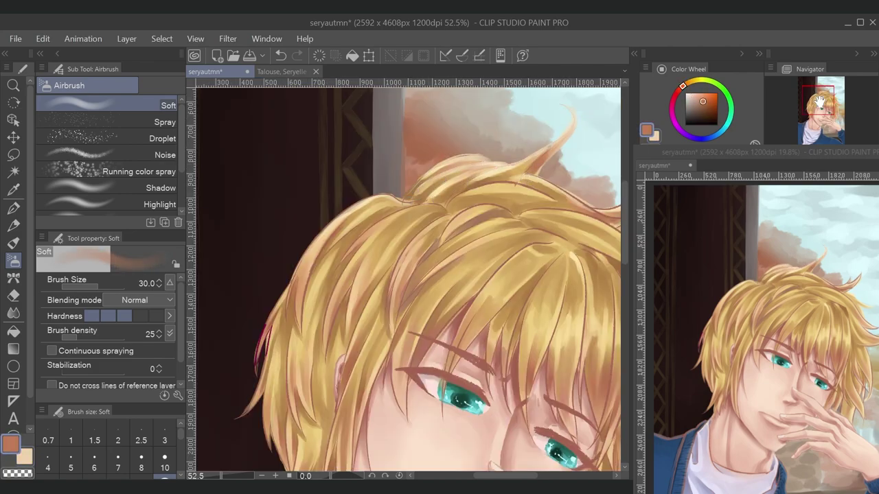
# Paint over the outlines of the window-side flyaway hair spikes with sampled golden tones using the Soft airbrush at size 30.
pyautogui.moveTo(595, 211); pyautogui.dragTo(420, 179)
pyautogui.keyDown('alt'); pyautogui.click(458, 188); pyautogui.keyUp('alt')
pyautogui.keyDown('alt'); pyautogui.click(306, 157); pyautogui.keyUp('alt')
pyautogui.keyDown('alt'); pyautogui.click(371, 165); pyautogui.keyUp('alt')
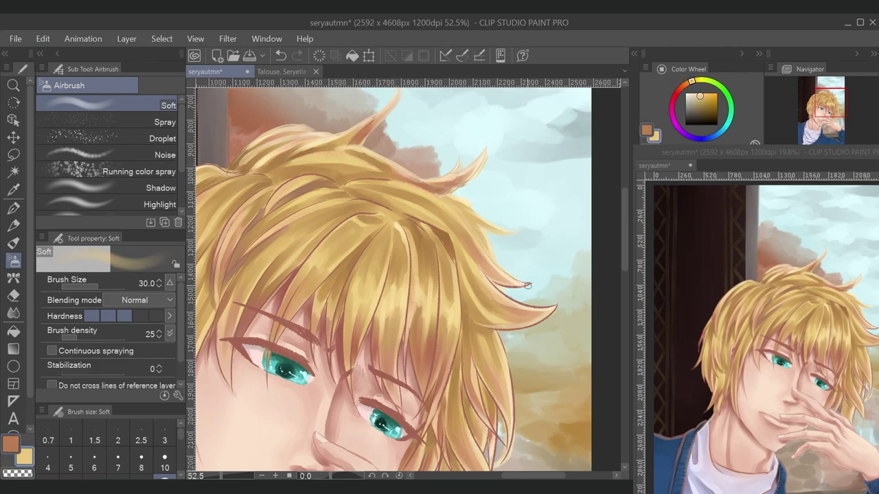
pyautogui.keyDown('alt'); pyautogui.click(483, 270); pyautogui.keyUp('alt')
pyautogui.moveTo(510, 328); pyautogui.dragTo(474, 281)
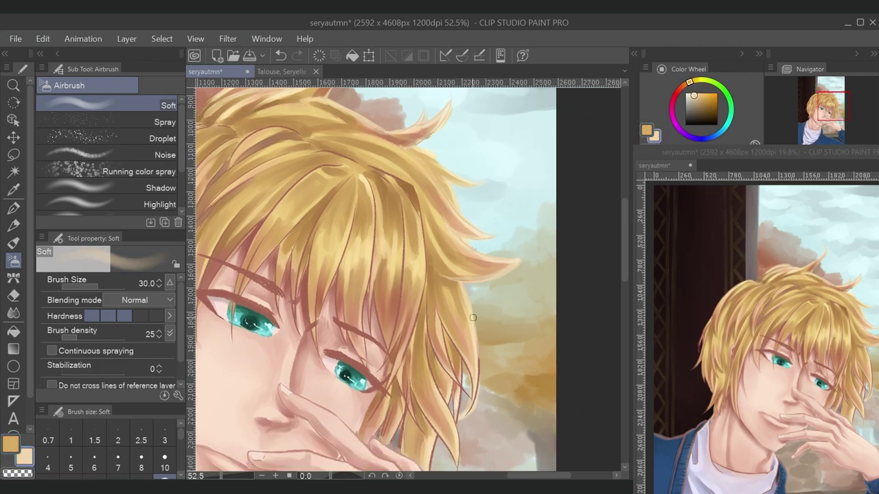
# Soften the outlines of the long window-side hair locks beside the face with sampled golden tones.
pyautogui.keyDown('alt'); pyautogui.click(451, 370); pyautogui.keyUp('alt')
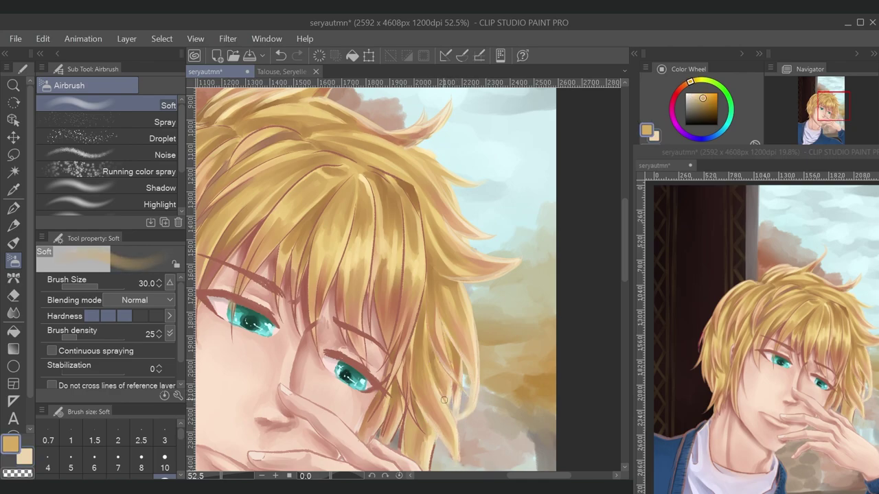
pyautogui.moveTo(437, 385); pyautogui.dragTo(418, 254)
pyautogui.keyDown('alt'); pyautogui.click(415, 326); pyautogui.keyUp('alt')
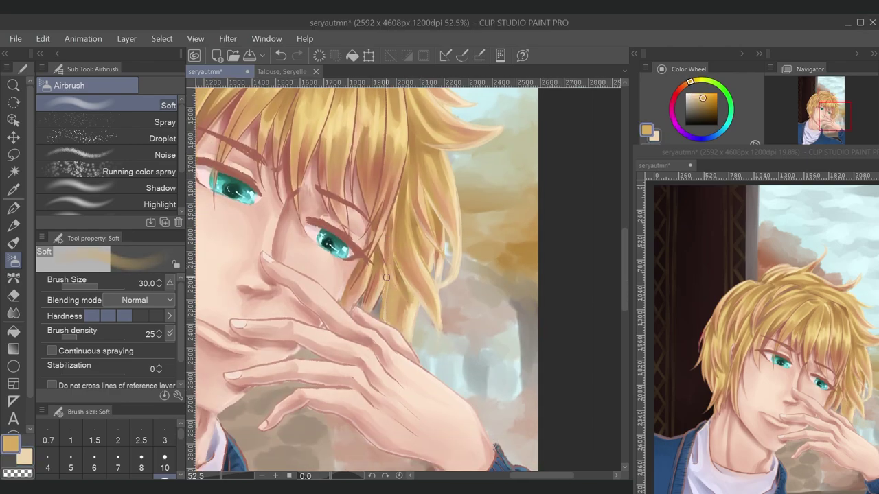
# Paint over the dark outlines of the bangs with sampled golden and orange-brown hair tones using the Soft airbrush.
pyautogui.moveTo(393, 79); pyautogui.dragTo(430, 168)
pyautogui.keyDown('alt'); pyautogui.click(431, 168); pyautogui.keyUp('alt')
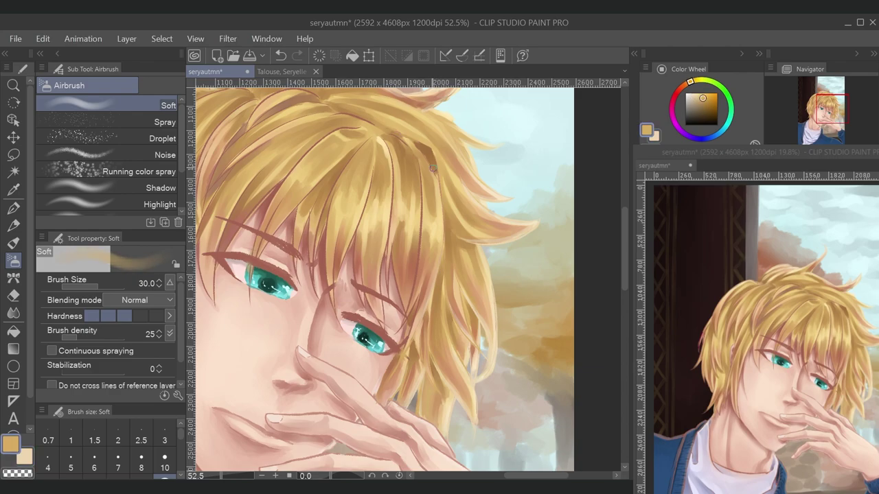
pyautogui.keyDown('alt'); pyautogui.click(417, 273); pyautogui.keyUp('alt')
pyautogui.keyDown('alt'); pyautogui.click(359, 245); pyautogui.keyUp('alt')
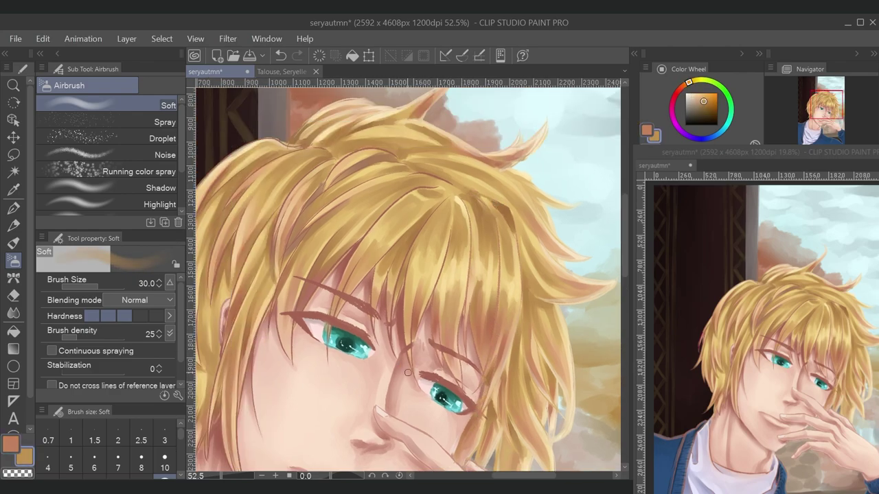
pyautogui.moveTo(391, 184); pyautogui.dragTo(469, 242)
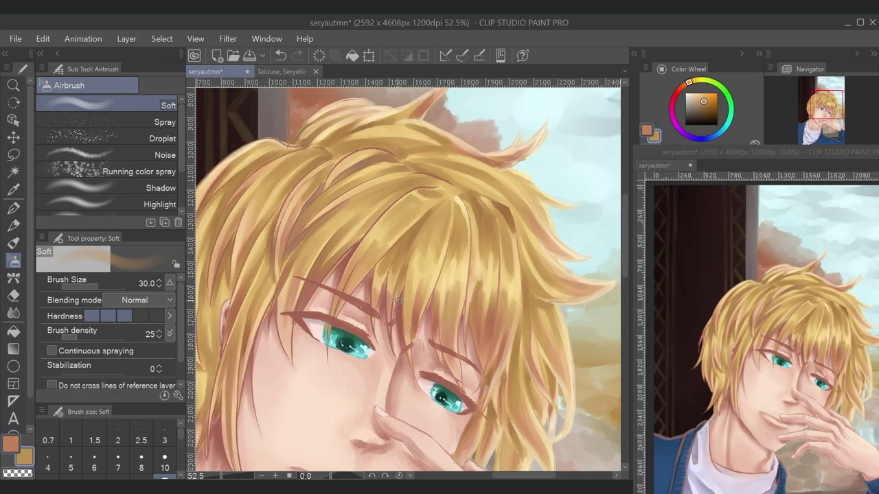
pyautogui.keyDown('alt'); pyautogui.click(313, 237); pyautogui.keyUp('alt')
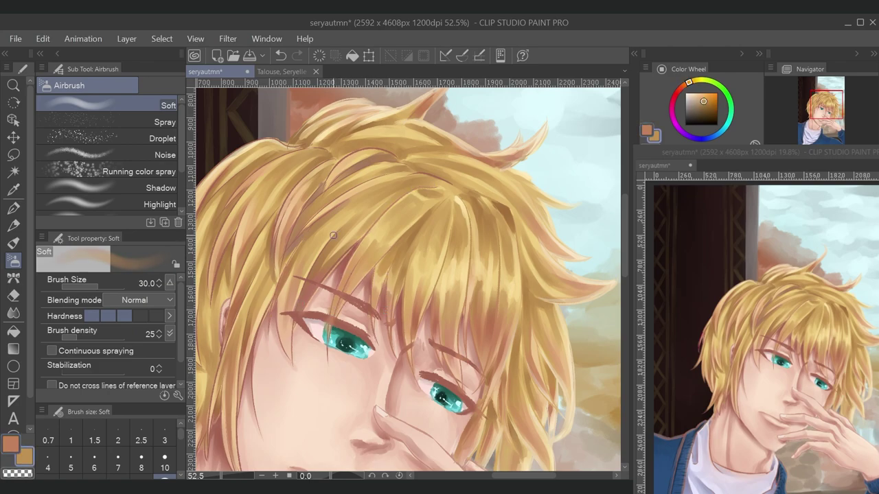
# Soften the outlines of the crown and the hair locks on the dark-wall side with sampled reddish-orange and golden tones.
pyautogui.moveTo(426, 175); pyautogui.dragTo(500, 250)
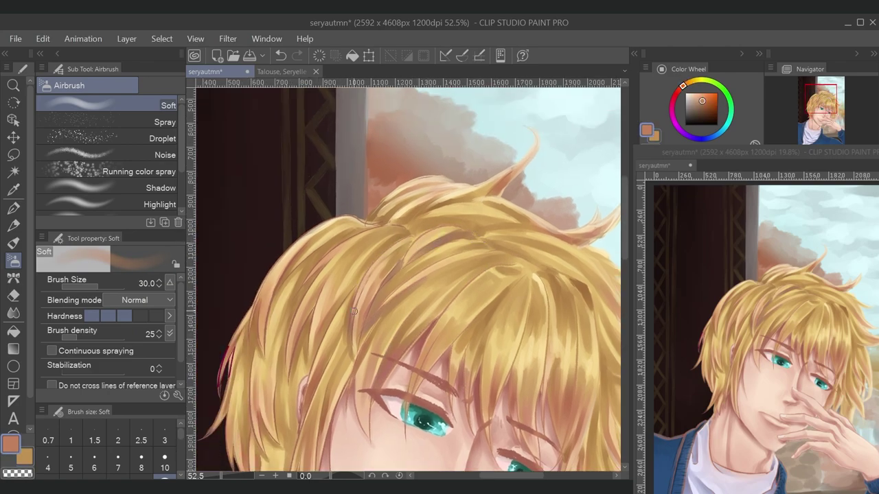
pyautogui.moveTo(486, 198); pyautogui.dragTo(555, 188)
pyautogui.keyDown('alt'); pyautogui.click(400, 237); pyautogui.keyUp('alt')
pyautogui.scroll(-3, 400, 287)
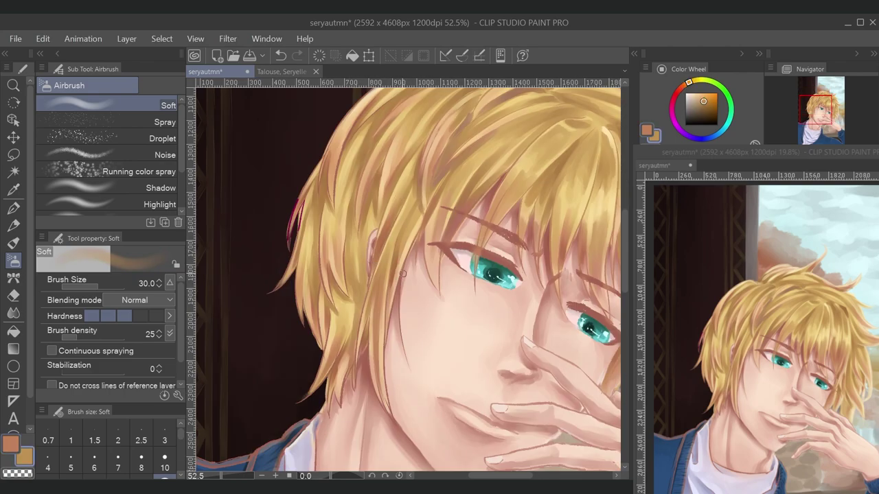
pyautogui.scroll(3, 347, 262)
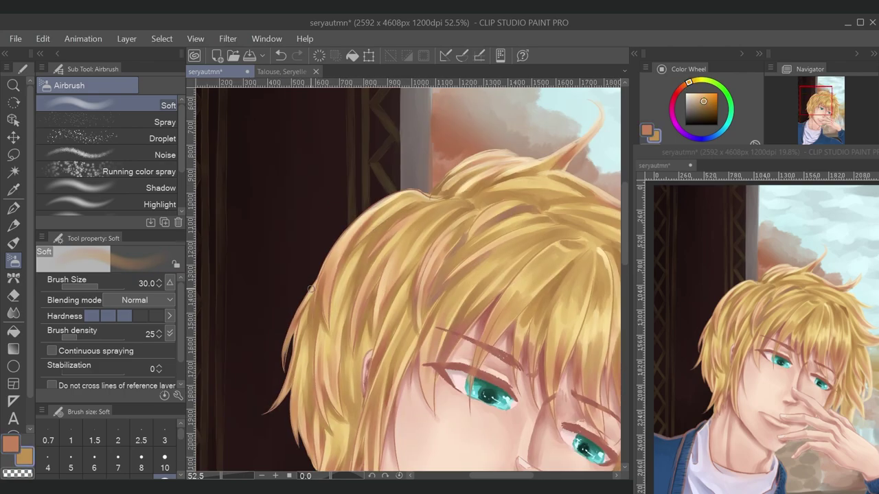
pyautogui.moveTo(359, 261); pyautogui.dragTo(229, 163)
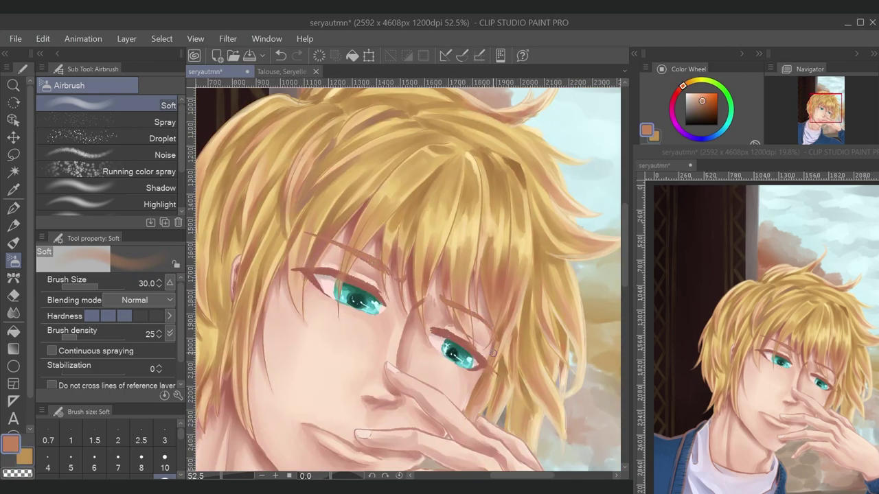
# Blend the shirt's neckline outline into the neck and collar with sampled pale pink and lavender tones.
pyautogui.scroll(-5, 324, 272)
pyautogui.keyDown('alt'); pyautogui.click(321, 301); pyautogui.keyUp('alt')
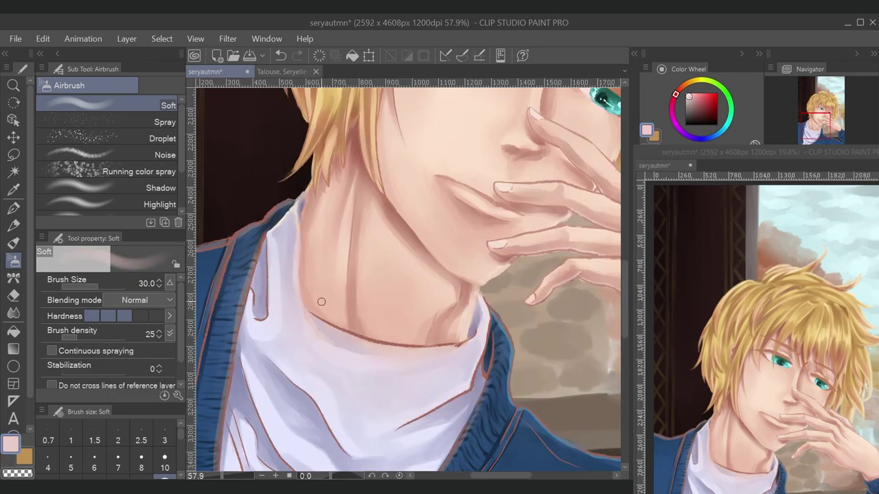
pyautogui.moveTo(321, 301)
pyautogui.mouseDown()
pyautogui.moveTo(406, 345)
pyautogui.moveTo(480, 330)
pyautogui.mouseUp()
pyautogui.keyDown('alt'); pyautogui.click(483, 361); pyautogui.keyUp('alt')
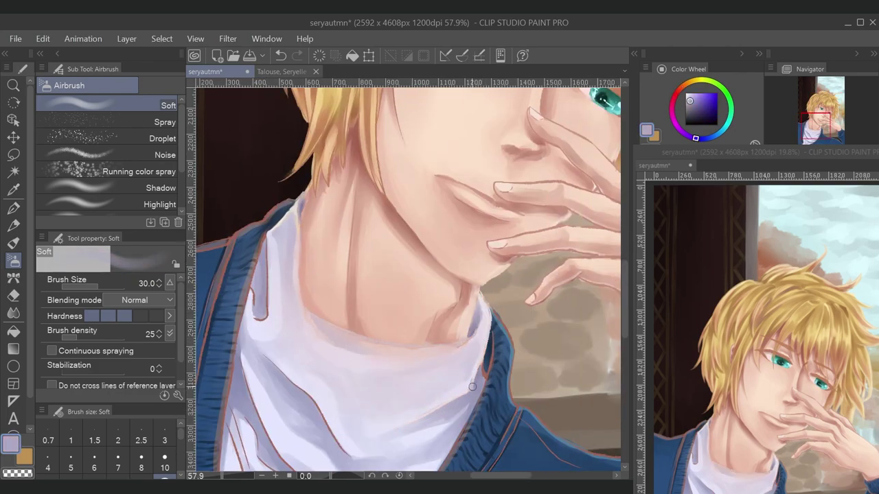
pyautogui.scroll(-2, 368, 356)
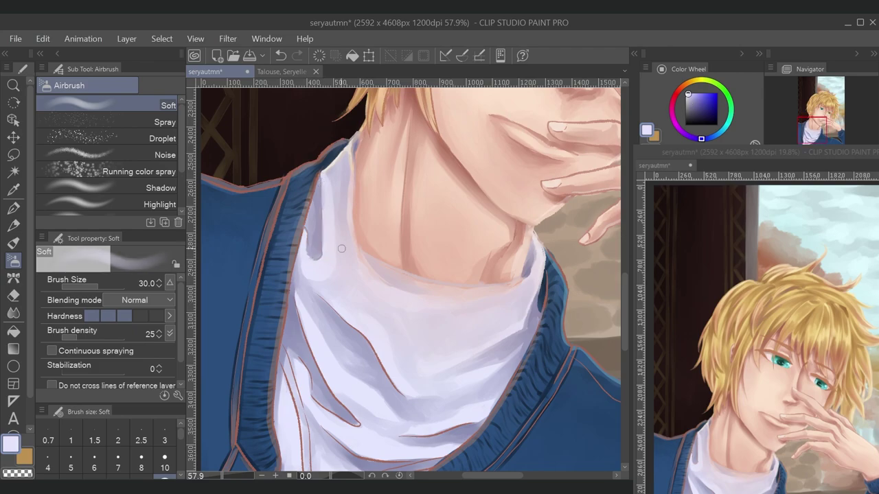
# Paint over the outlines of the white shirt's folds with sampled lavender tones, enlarging the Soft airbrush to 50.
pyautogui.moveTo(327, 384); pyautogui.dragTo(278, 346)
pyautogui.press(']')
pyautogui.press(']')
pyautogui.scroll(-5, 256, 315)
pyautogui.moveTo(394, 384); pyautogui.dragTo(295, 323)
pyautogui.scroll(-2, 308, 368)
pyautogui.hscroll(-3, 308, 368)
pyautogui.keyDown('alt'); pyautogui.click(308, 368); pyautogui.keyUp('alt')
# Soften the jacket's shoulder, ribbed collar and seam outlines on the dark-wall side with a sampled greyish-violet tone.
pyautogui.scroll(8, 288, 289)
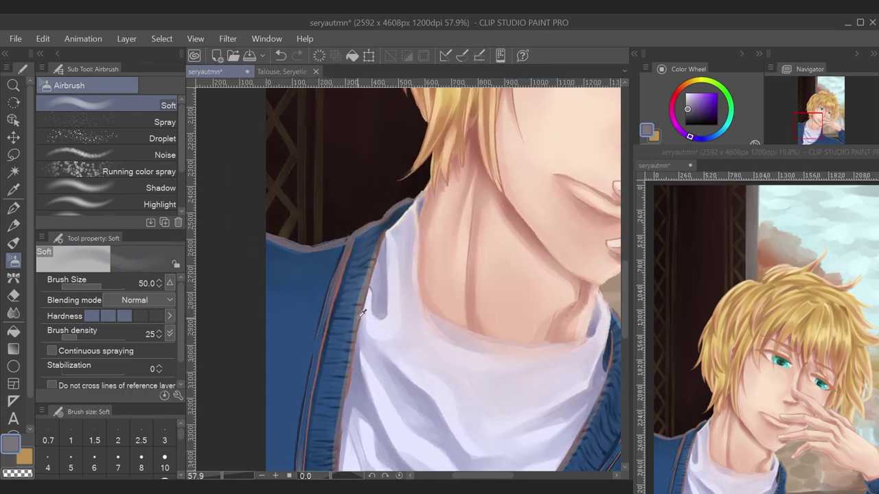
pyautogui.scroll(-4, 317, 341)
pyautogui.scroll(2, 316, 329)
pyautogui.scroll(-1, 317, 283)
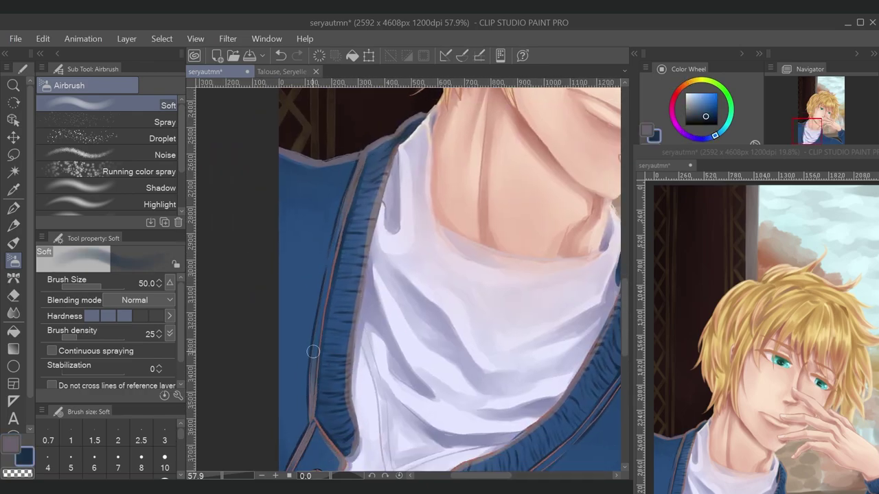
# Cover the outlines of the window-side jacket shoulder, sleeve and cuff with sampled light blue rim tones.
pyautogui.scroll(-3, 326, 405)
pyautogui.hscroll(-1, 326, 405)
pyautogui.hscroll(4, 510, 314)
pyautogui.scroll(3, 510, 314)
pyautogui.keyDown('alt'); pyautogui.click(466, 232); pyautogui.keyUp('alt')
pyautogui.keyDown('alt'); pyautogui.click(469, 284); pyautogui.keyUp('alt')
pyautogui.hscroll(4, 467, 237)
pyautogui.scroll(-2, 467, 237)
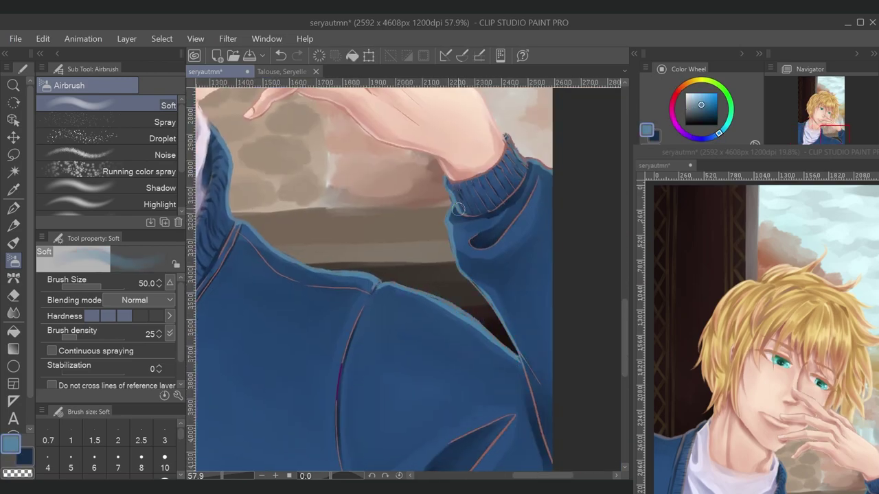
# Paint over the jacket's front placket, collar and armhole seam lines with a sampled dark blue.
pyautogui.hscroll(-6, 464, 213)
pyautogui.scroll(-3, 385, 330)
pyautogui.keyDown('alt'); pyautogui.click(337, 418); pyautogui.keyUp('alt')
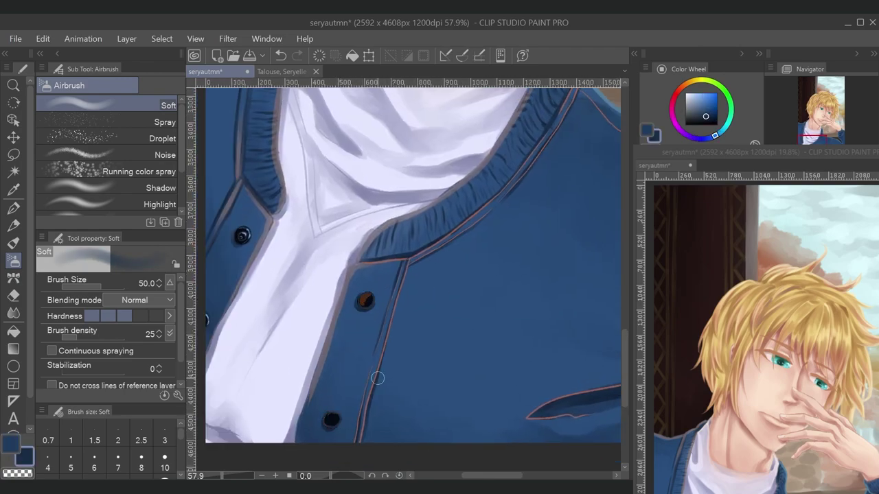
pyautogui.scroll(3, 455, 265)
pyautogui.scroll(-3, 363, 353)
pyautogui.hscroll(4, 450, 344)
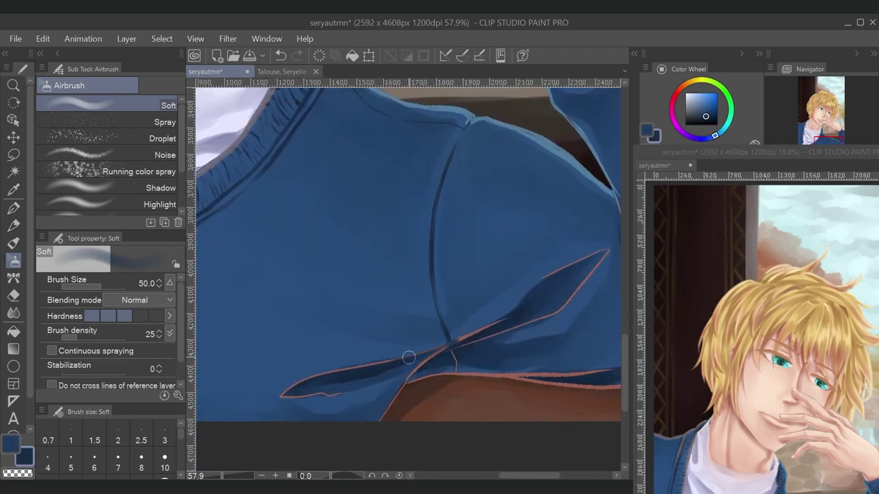
# Soften the outlines of the jacket sleeve's folds near the armrest with dark blue.
pyautogui.scroll(-1, 402, 323)
pyautogui.hscroll(3, 461, 225)
pyautogui.scroll(4, 481, 197)
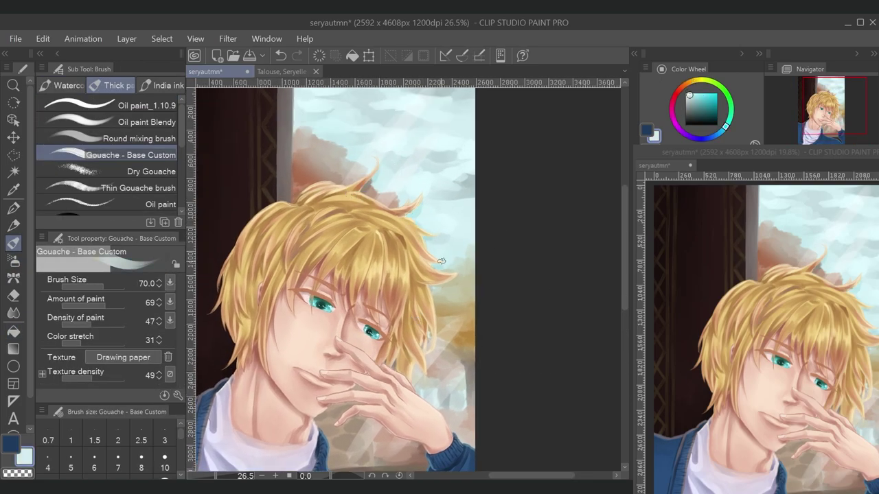
# Paint pale diagonal light streaks across the window background with the Gouache - Base Custom brush at size 70.
pyautogui.moveTo(440, 277); pyautogui.dragTo(412, 389)
pyautogui.scroll(-3, 411, 389)
# Try an orange glow over the jacket shoulder on the dark-wall side with the Soft airbrush at size 600.
pyautogui.moveTo(343, 343); pyautogui.dragTo(370, 358)
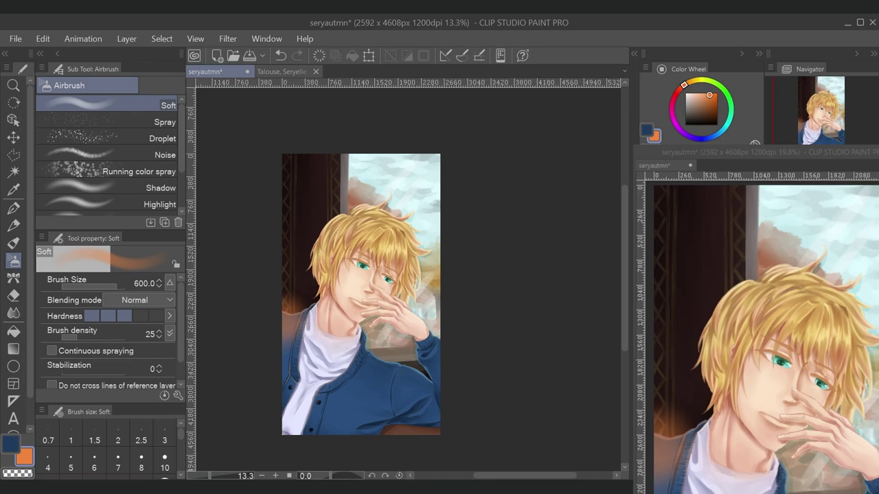
pyautogui.moveTo(296, 302)
pyautogui.mouseDown()
pyautogui.moveTo(320, 329)
pyautogui.moveTo(334, 405)
pyautogui.moveTo(357, 412)
pyautogui.mouseUp()
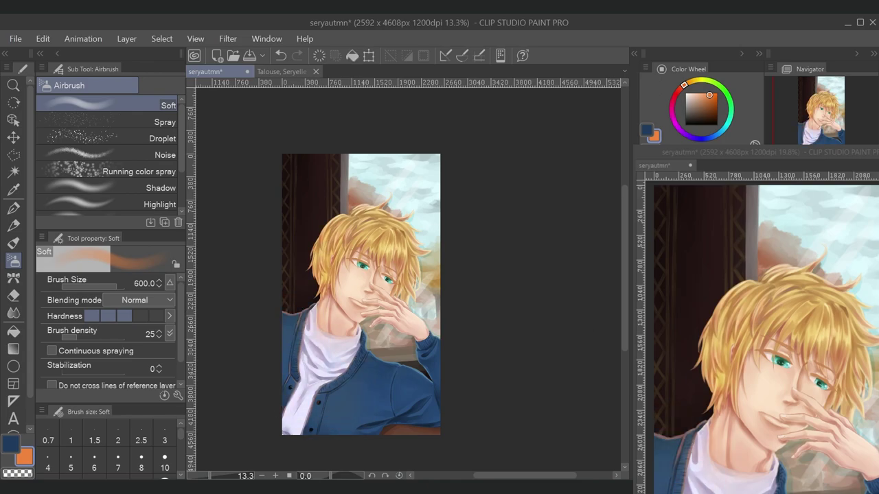